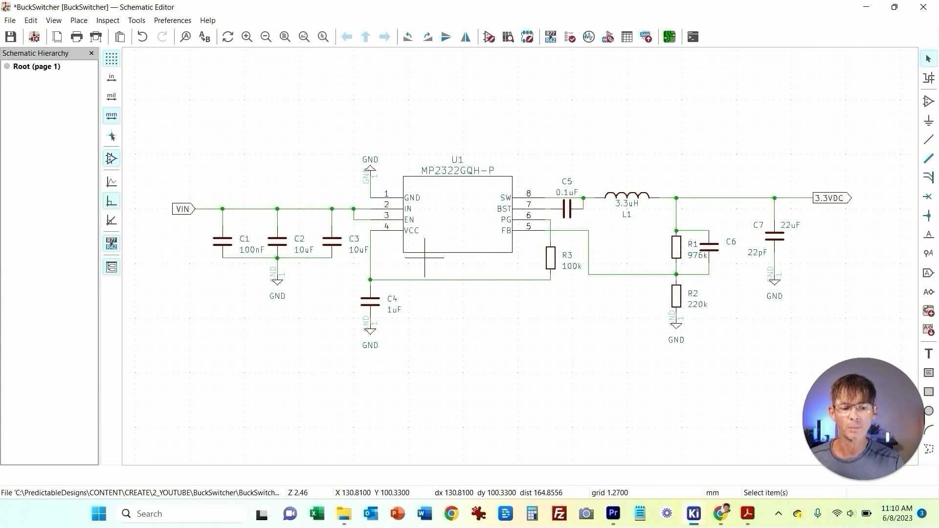
Step: Switch to the MP2322 datasheet in Acrobat, check the typical application circuit, and return to the KiCad schematic
left_click(747, 514)
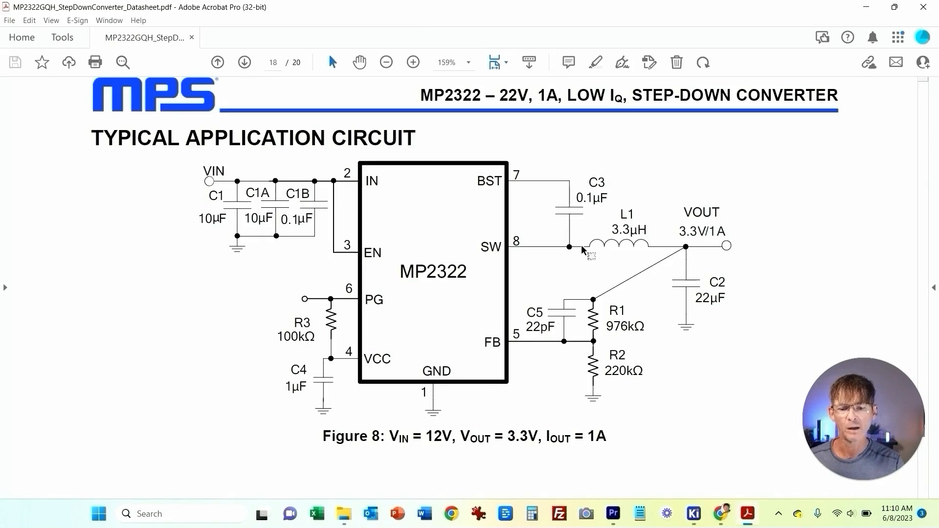
mouse_move(693, 513)
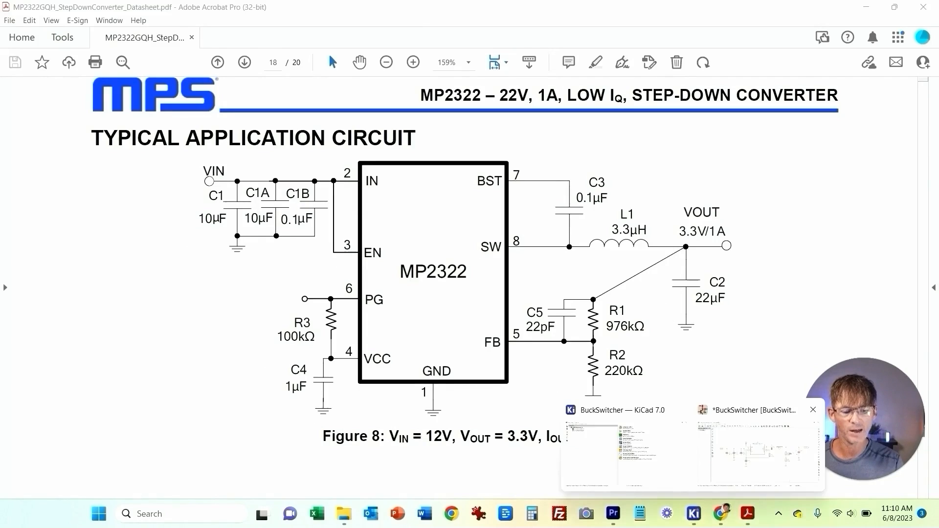
left_click(758, 450)
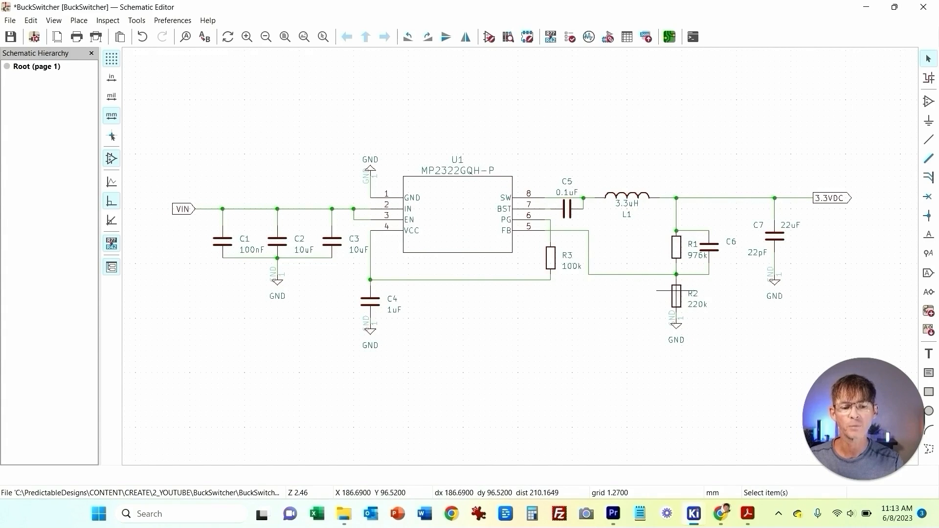
Step: Move the 22pF value label from beside C7 to directly under the C6 reference
key("r")
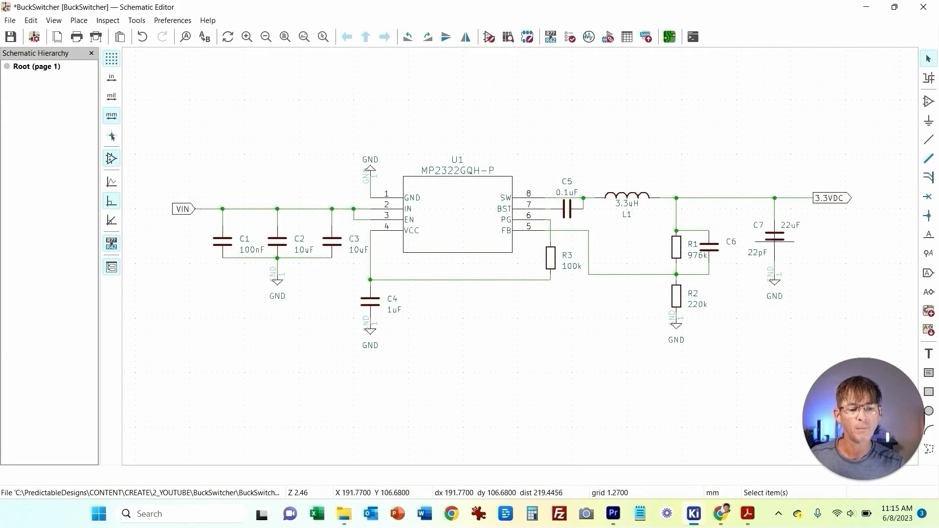
left_click(753, 257)
left_click_drag(753, 258, 725, 252)
left_click(729, 302)
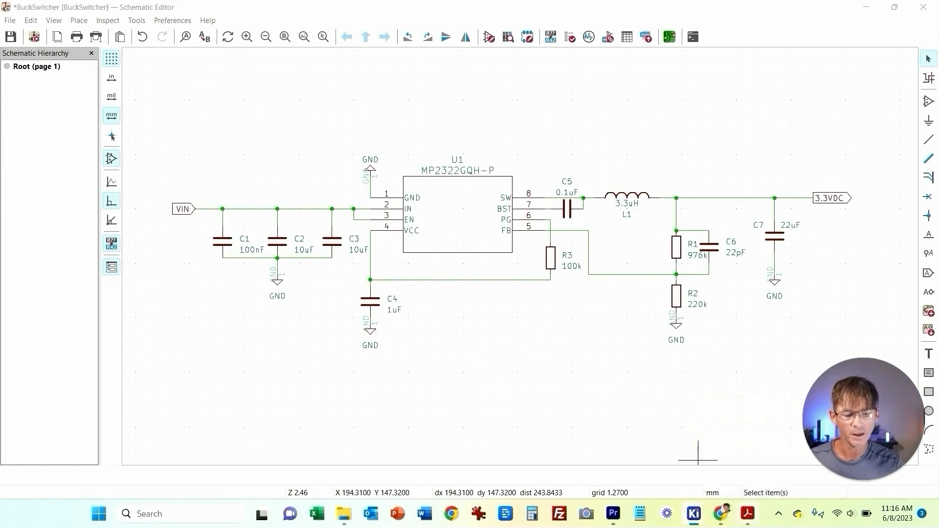
Step: Switch to the datasheet in Acrobat and review the typical application circuit in Figure 8
key("alt+Tab")
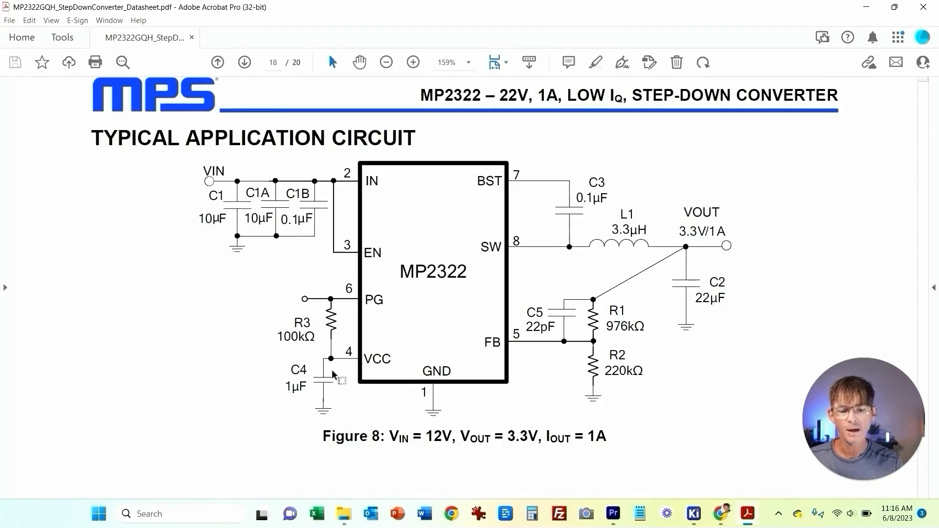
scroll(489, 315, "down", 10)
scroll(446, 316, "up", 10)
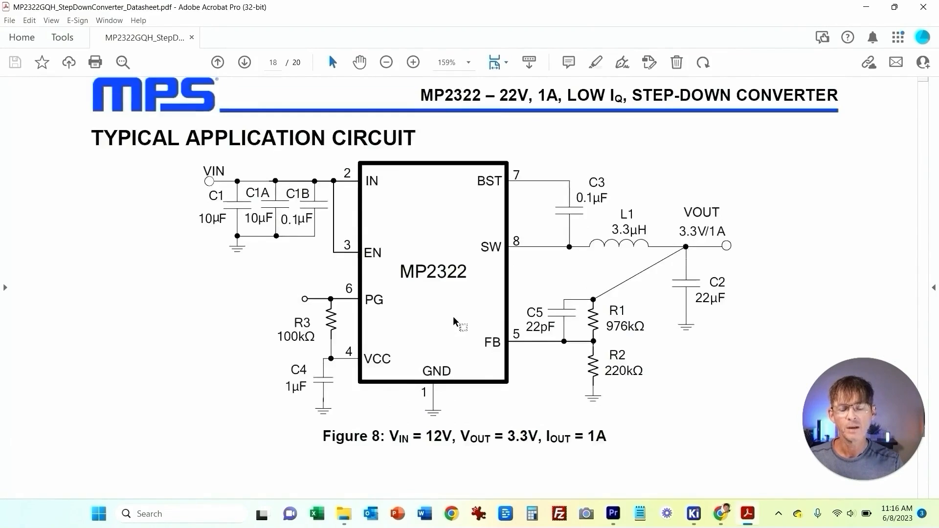
scroll(453, 321, "up", 1)
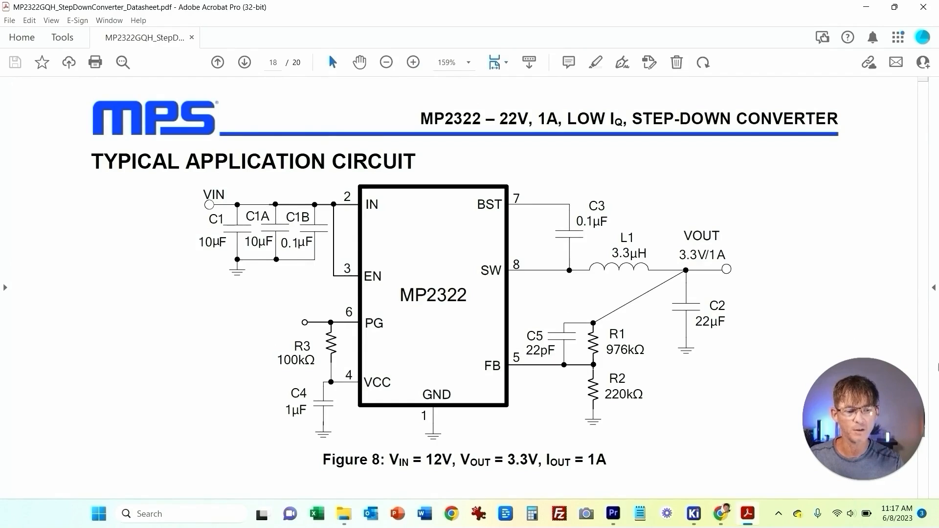
Step: Find the PCB Layout Guidelines on datasheet page 16 and read the placement rules
scroll(684, 311, "down", 10)
scroll(612, 321, "down", 15)
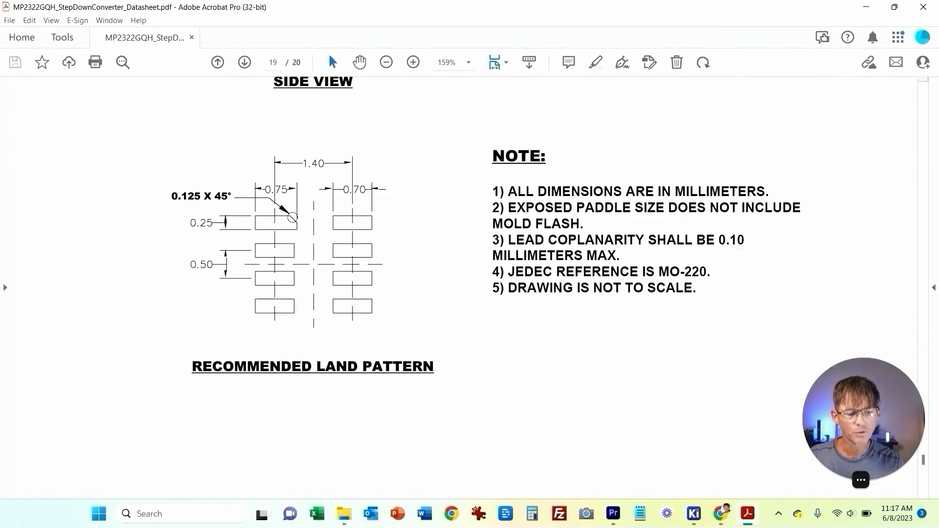
key("alt+Tab")
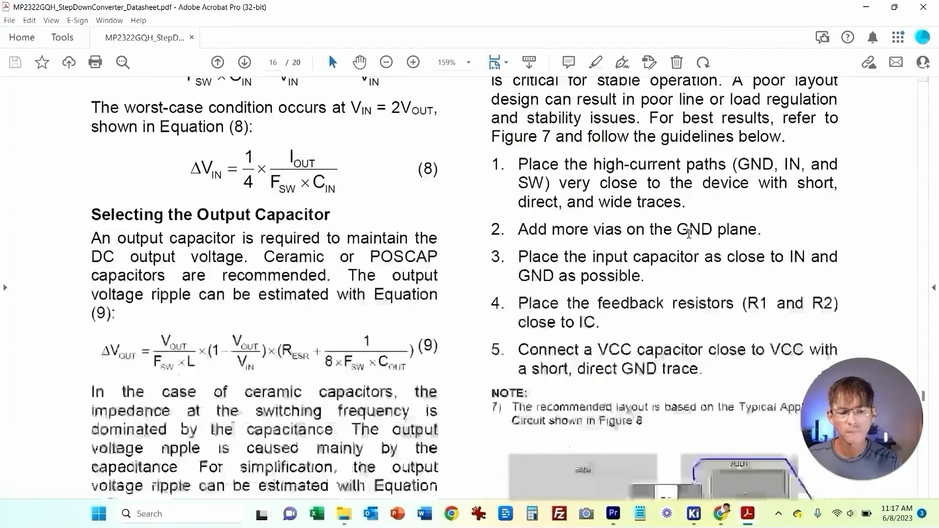
scroll(684, 227, "up", 3)
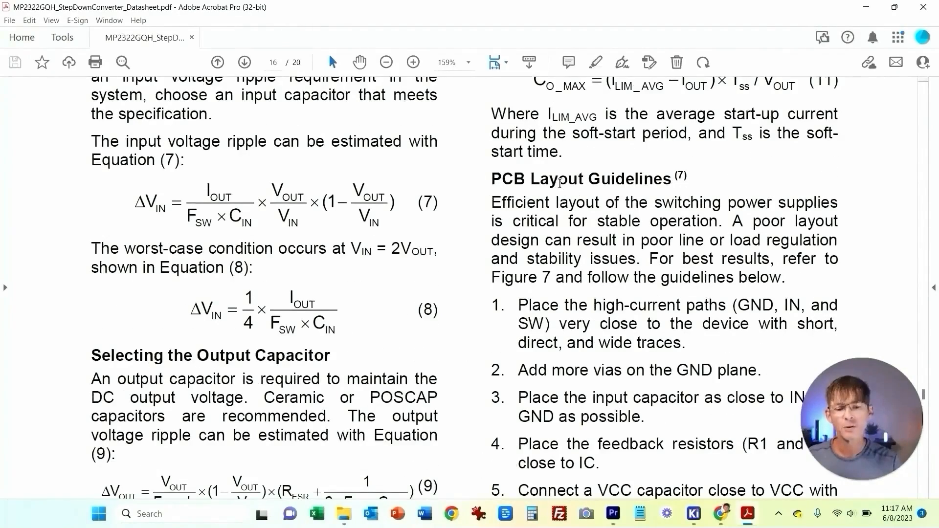
scroll(673, 186, "up", 1)
scroll(673, 186, "down", 5)
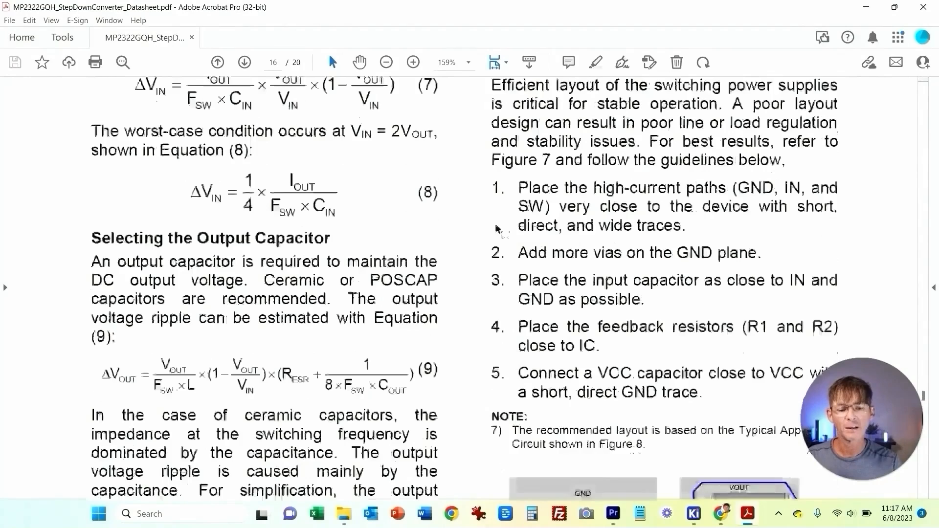
scroll(578, 236, "up", 1)
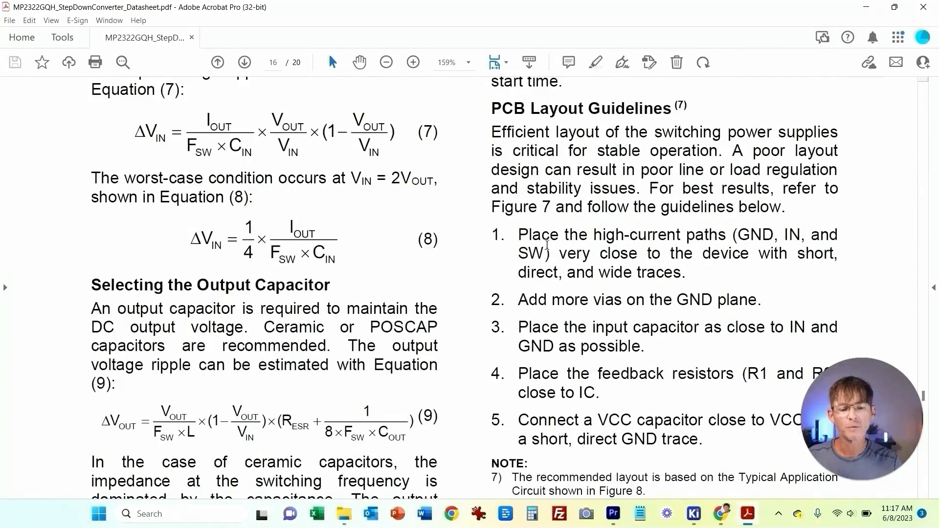
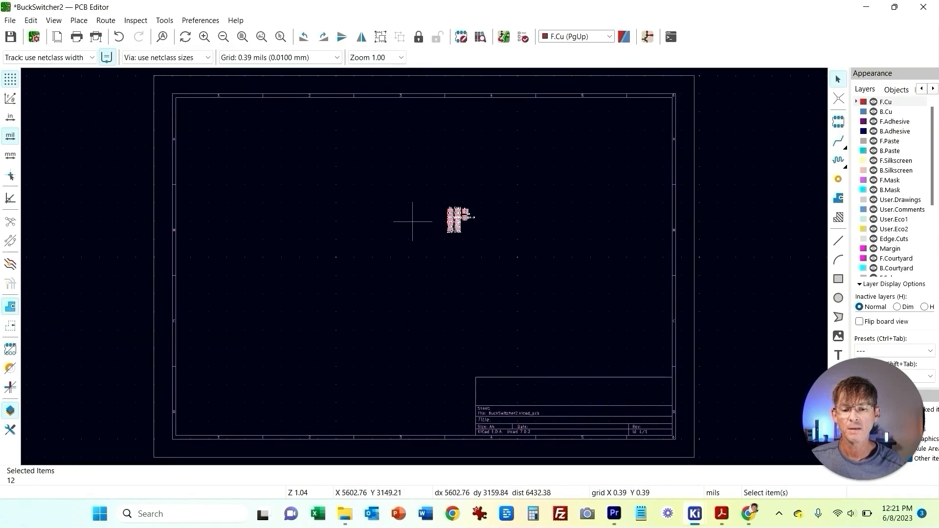
Step: View the imported footprints in the PCB editor and compare them with the datasheet's Figure 7 recommended layout
scroll(418, 221, "up", 8)
middle_click_drag(461, 239, 274, 250)
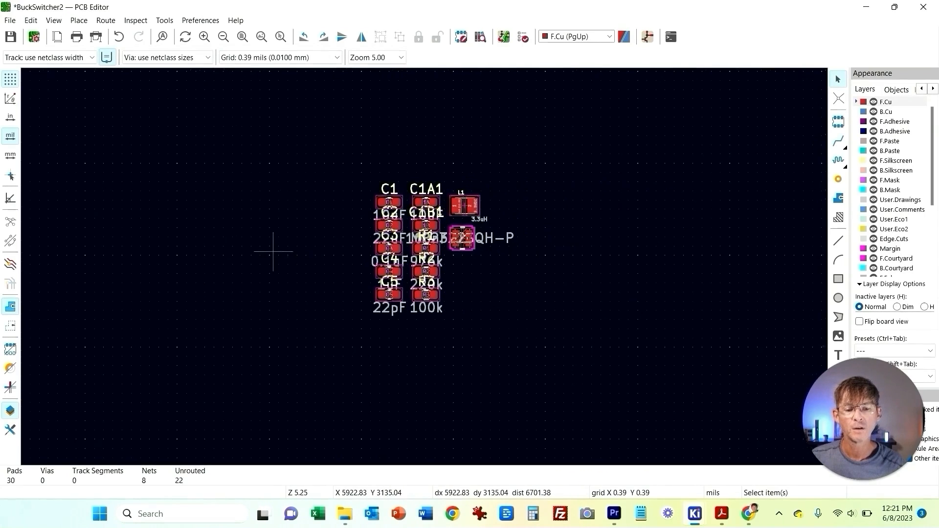
scroll(473, 282, "up", 1)
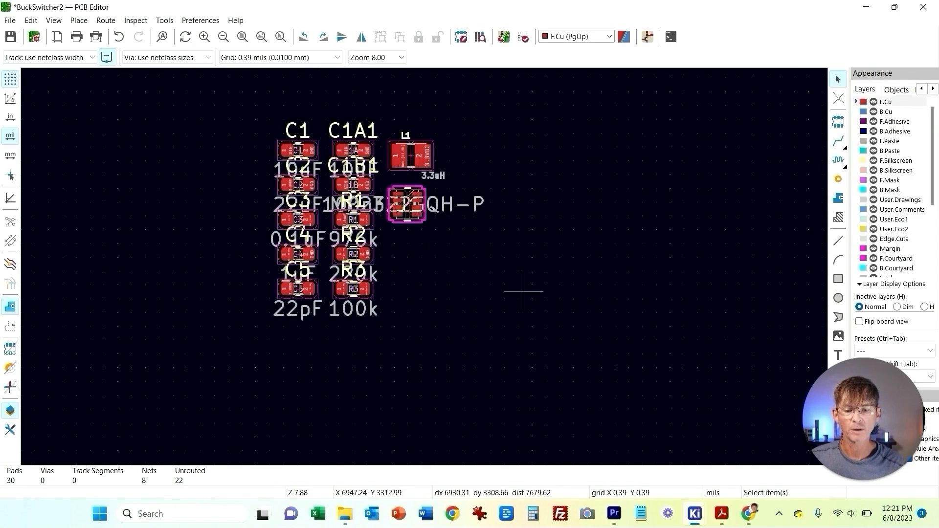
left_click(722, 513)
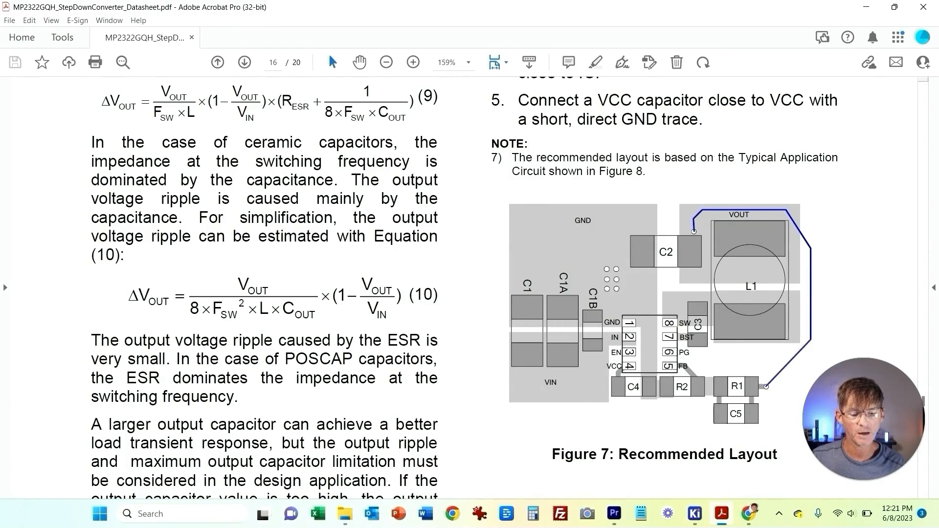
key("alt+Tab")
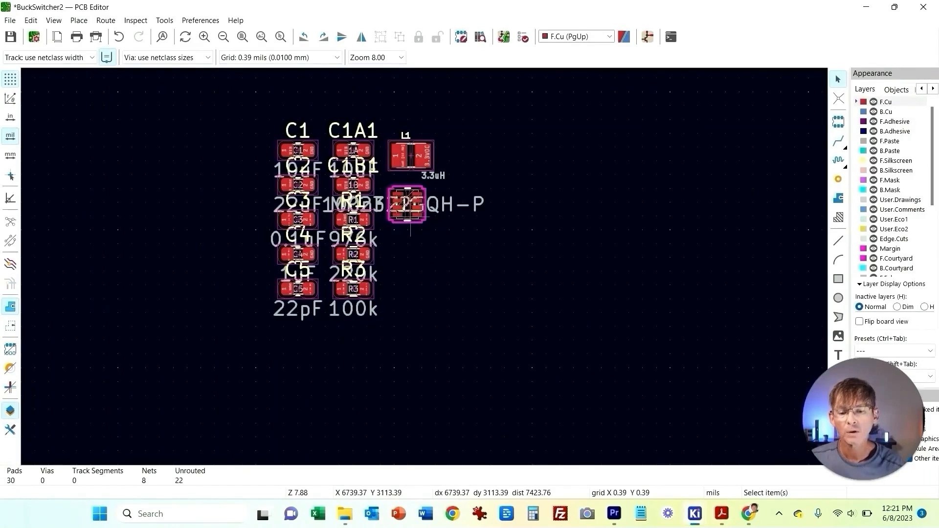
Step: Move the U1 footprint out of the component cluster into the empty area and inspect its pad net names
left_click(411, 217)
left_click_drag(413, 219, 492, 306)
scroll(481, 303, "up", 2)
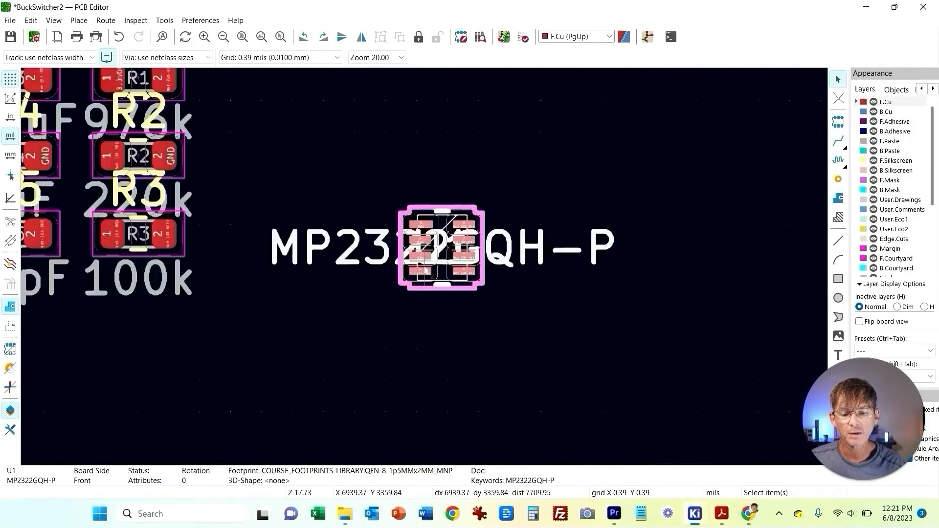
scroll(434, 277, "up", 4)
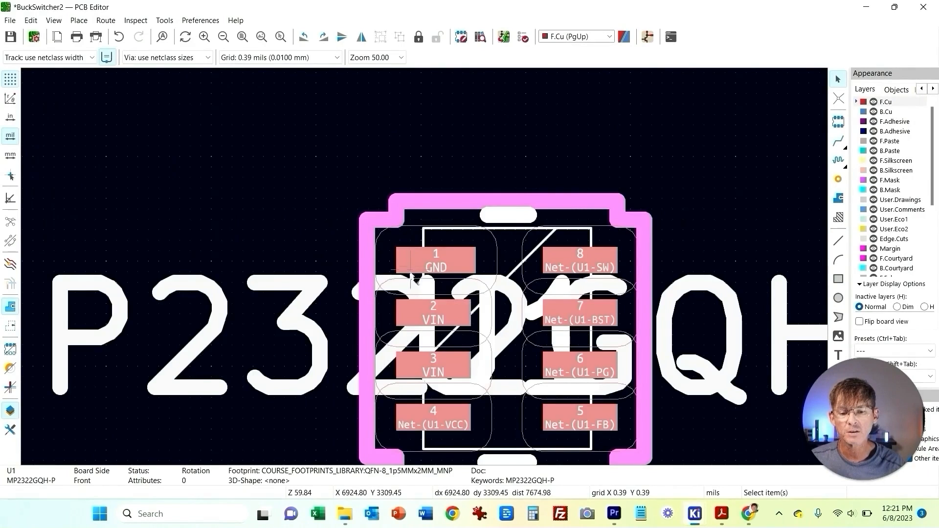
scroll(423, 269, "down", 3)
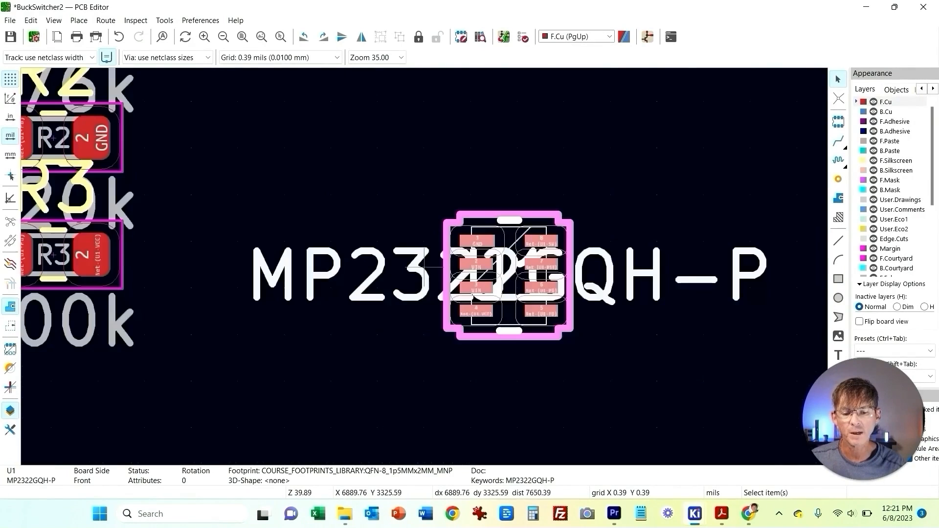
Step: Move U1's MP2322GQH-P value text off the pads to just below the footprint
scroll(425, 267, "down", 9)
left_click(447, 241)
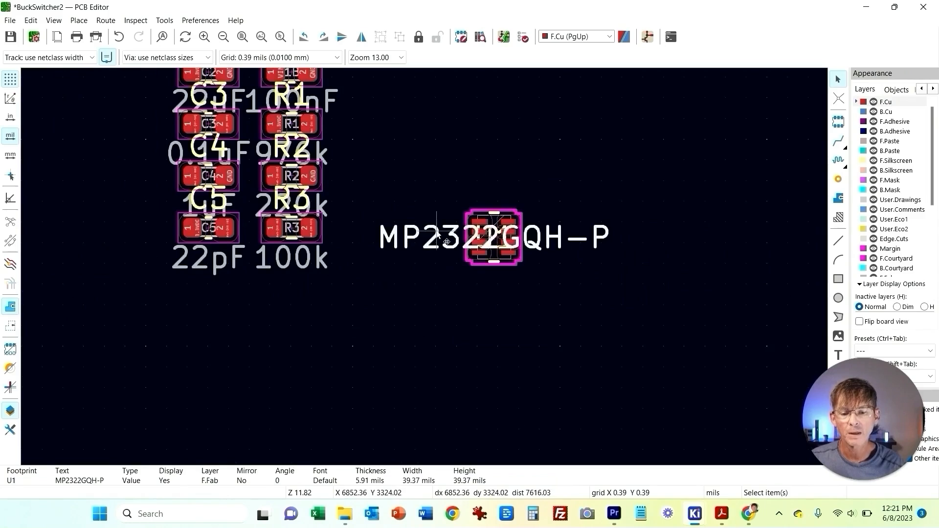
left_click_drag(443, 242, 442, 297)
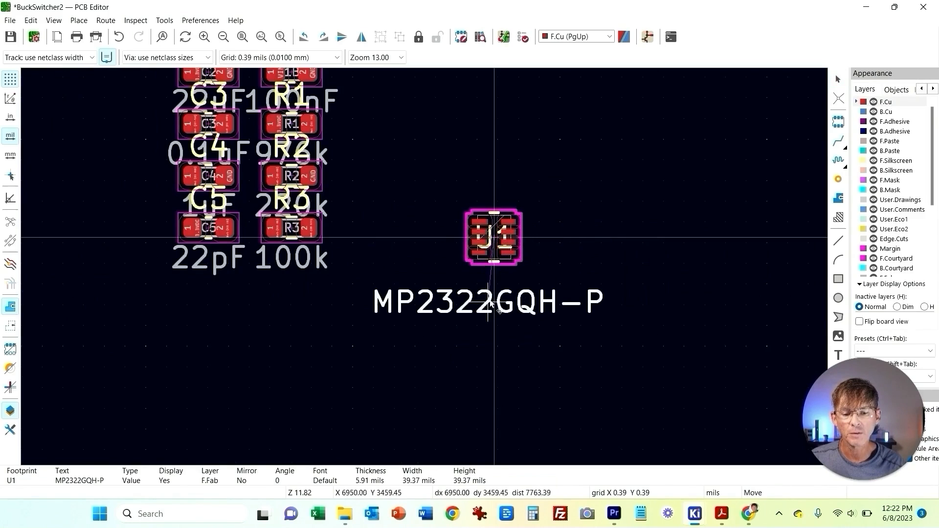
left_click(661, 237)
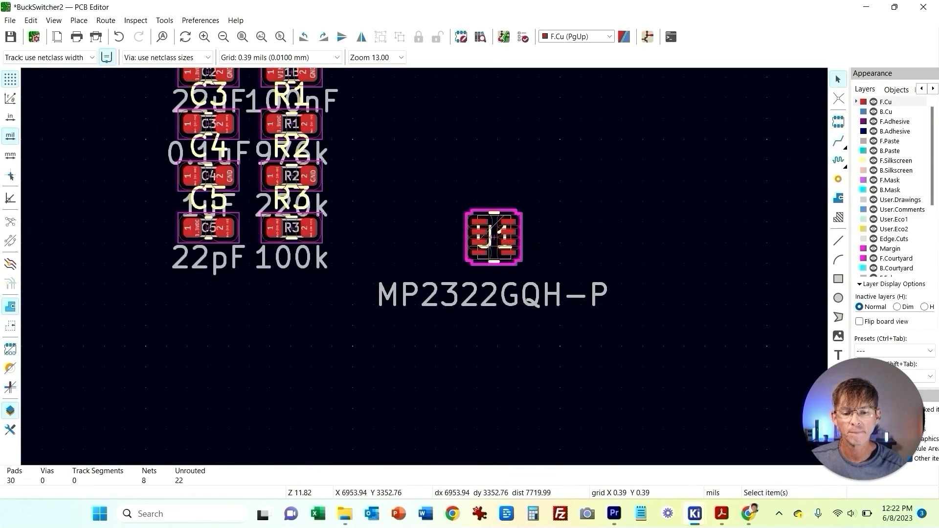
middle_click_drag(490, 245, 577, 374)
left_click(319, 133)
left_click(269, 133)
left_click_drag(272, 137, 455, 348)
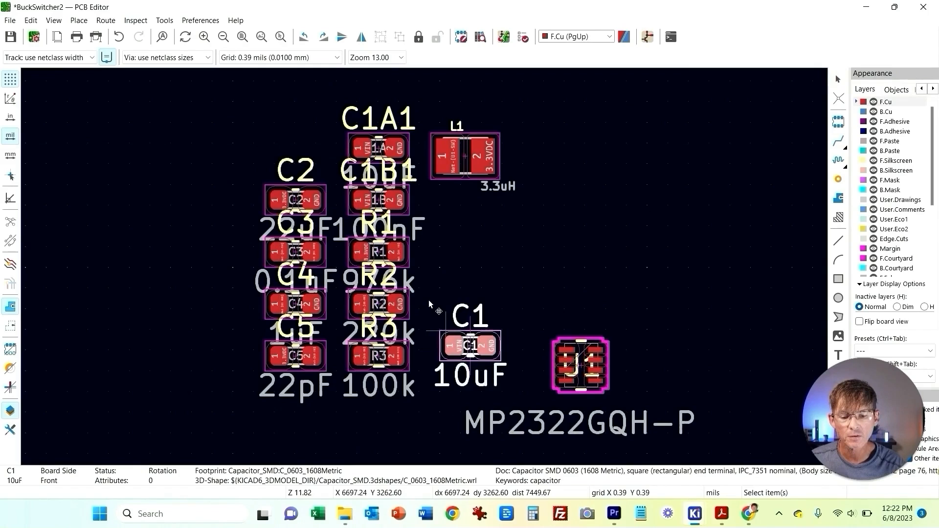
key("ctrl+z")
Step: Move U1 farther from the other footprints to leave room around it for placing components
scroll(345, 281, "down", 2)
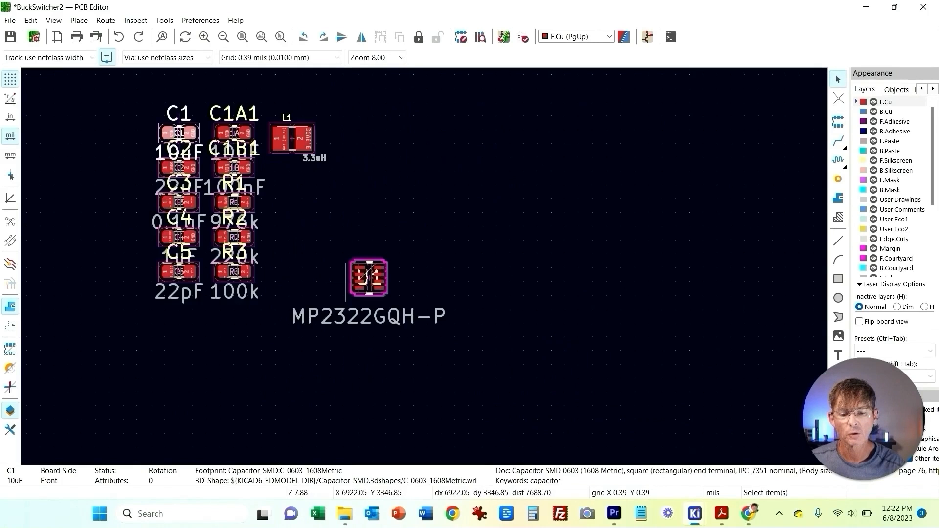
left_click(382, 302)
left_click_drag(381, 295, 578, 350)
left_click(405, 311)
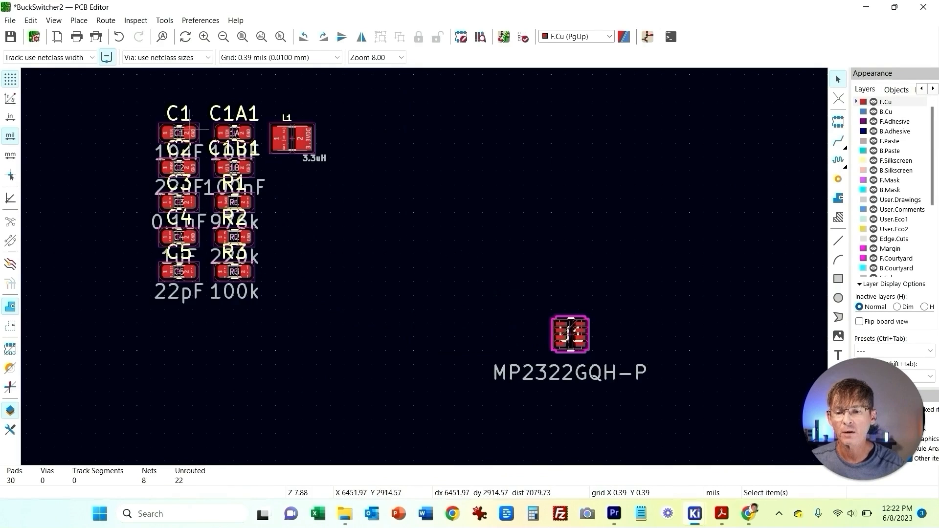
Step: Move the 10uF capacitors out of the cluster, placing C1 to the left of U1 and C1A1 above and left of it
left_click(193, 130)
left_click_drag(201, 135, 462, 327)
left_click(239, 133)
left_click_drag(239, 133, 440, 207)
left_click_drag(492, 248, 503, 250)
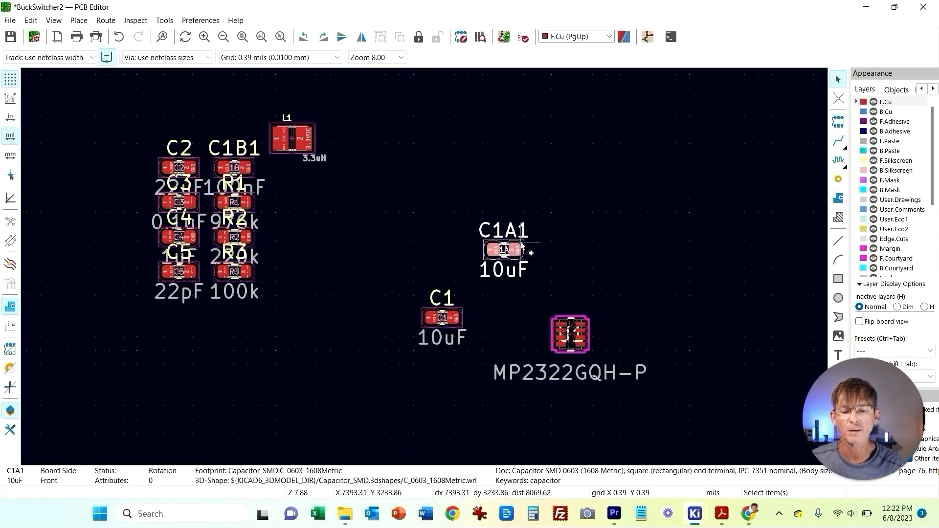
Step: Move the 100nF capacitor C1B1 out of the cluster into the space between C1 and U1
left_click(302, 171)
left_click(245, 154)
left_click(243, 158)
left_click(243, 158)
left_click_drag(253, 168, 517, 315)
Step: Check the capacitor placement around U1 against the datasheet's Figure 7 recommended layout, then return to the PCB editor
scroll(473, 344, "up", 3)
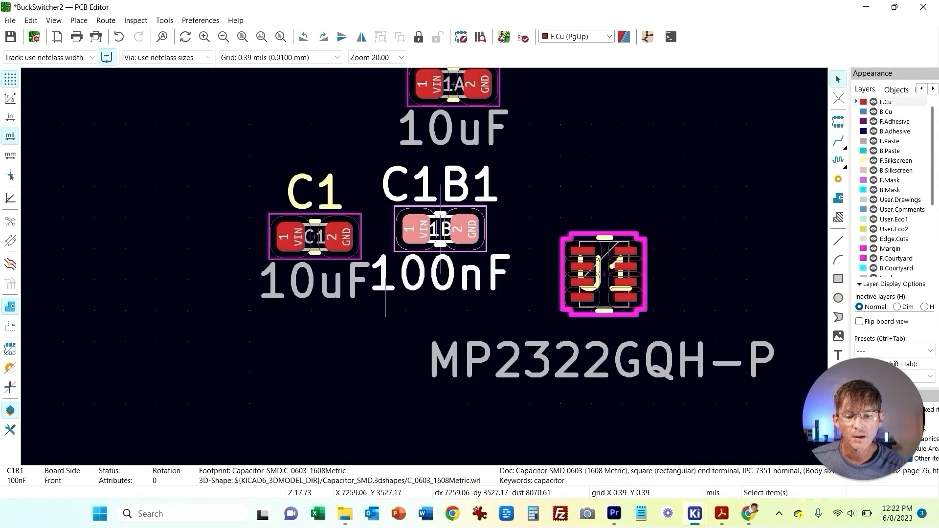
scroll(385, 298, "down", 2)
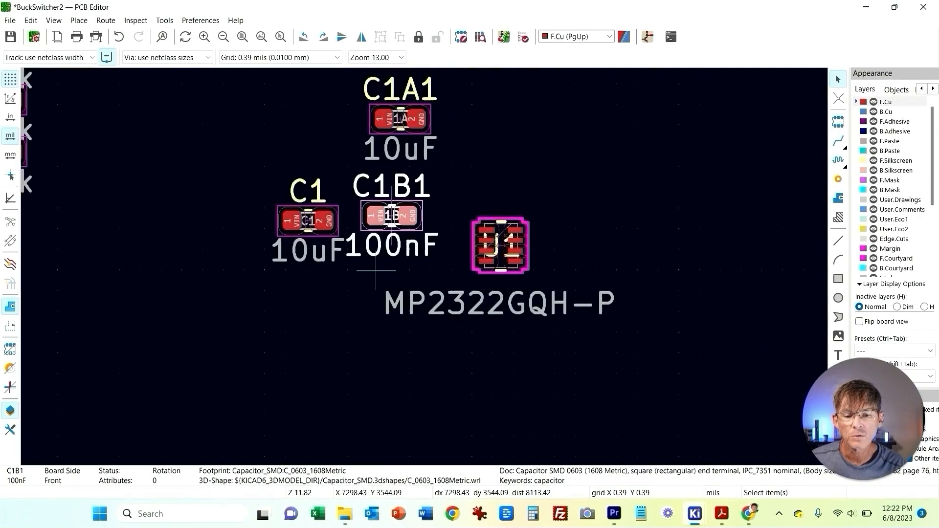
middle_click_drag(375, 271, 286, 299)
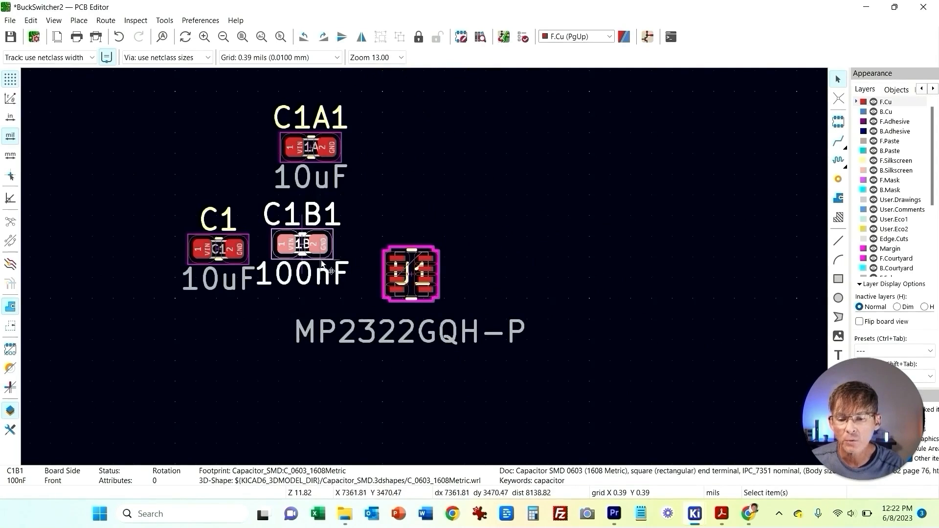
scroll(372, 259, "up", 3)
left_click(721, 513)
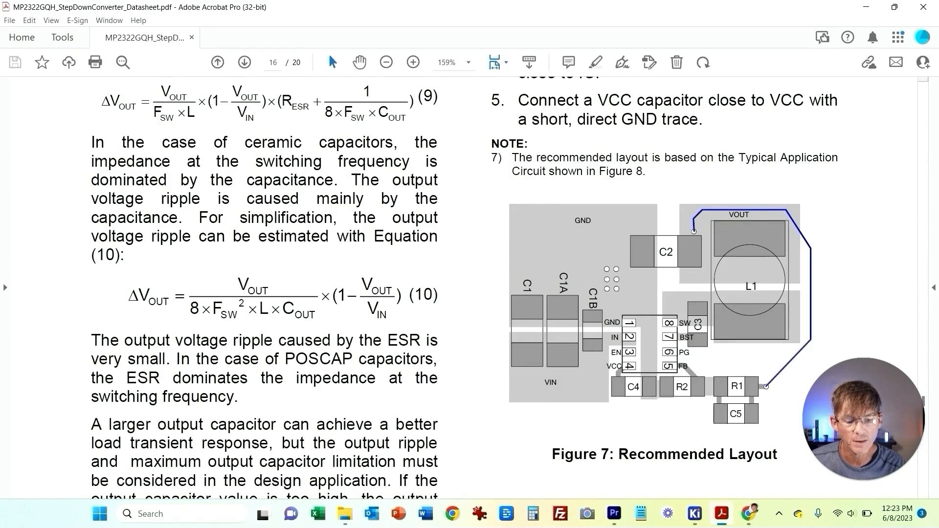
left_click(695, 513)
Step: Rotate C1B1 by 90 degrees and place it directly beside U1's left edge, with its GND pad up
middle_click_drag(463, 248, 473, 268)
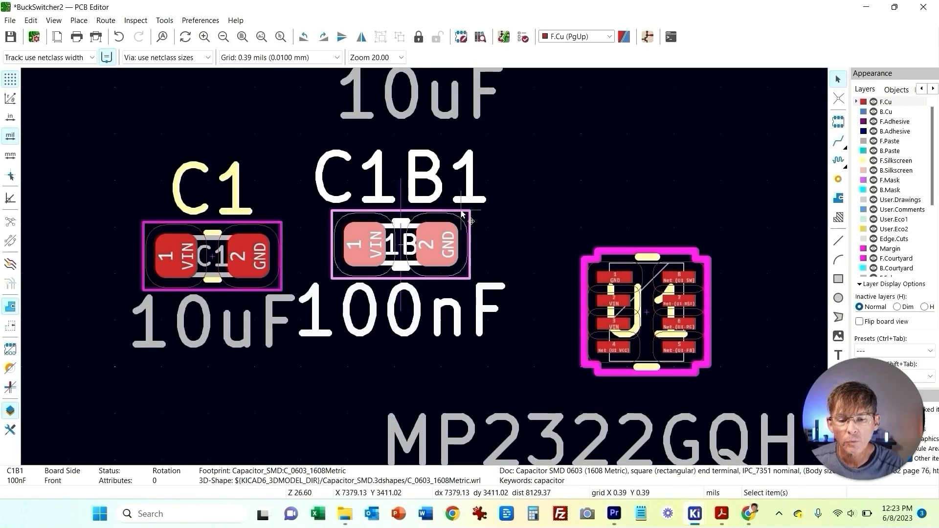
key("r")
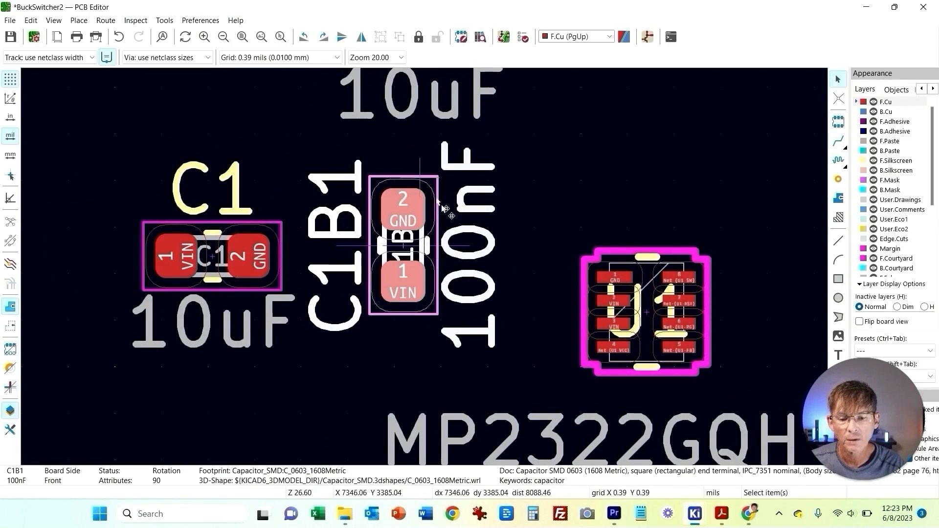
key("m")
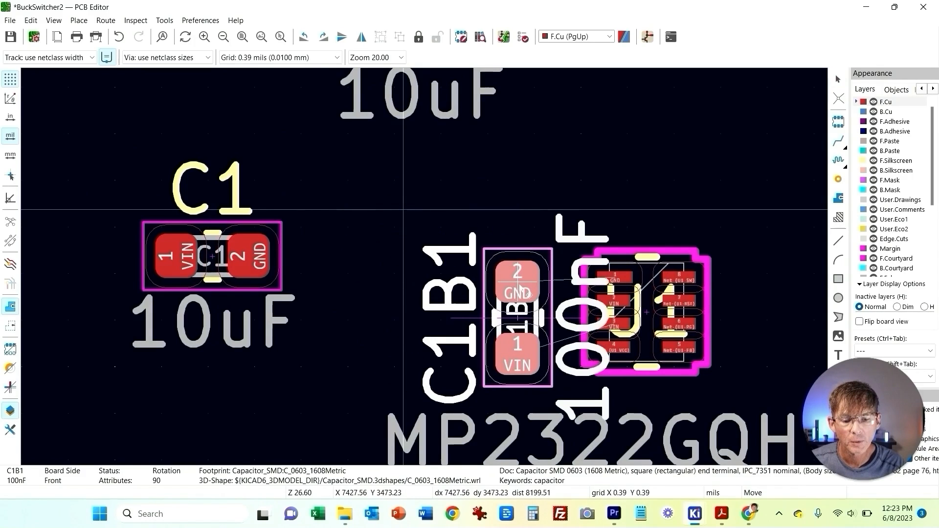
left_click(535, 266)
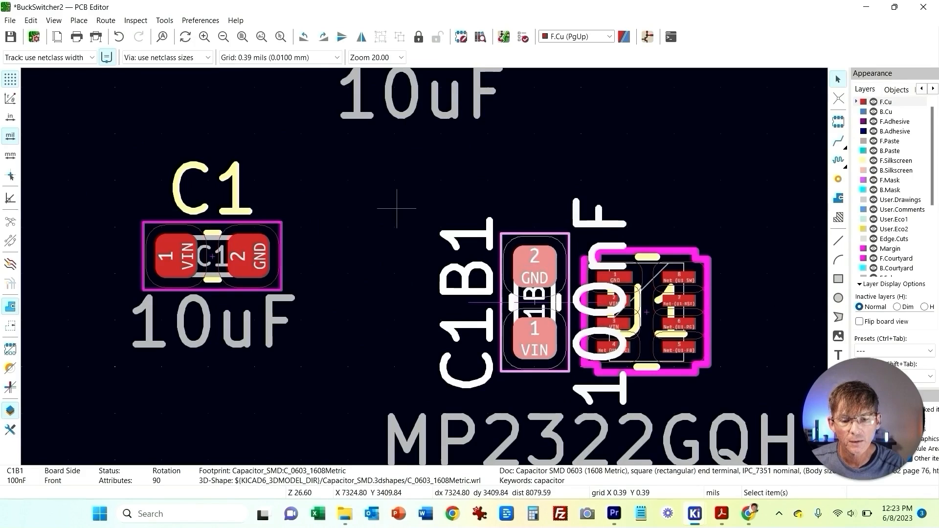
Step: Delete the value texts of C1B1, C1A1, C1 and U1 from the board
scroll(443, 303, "down", 2)
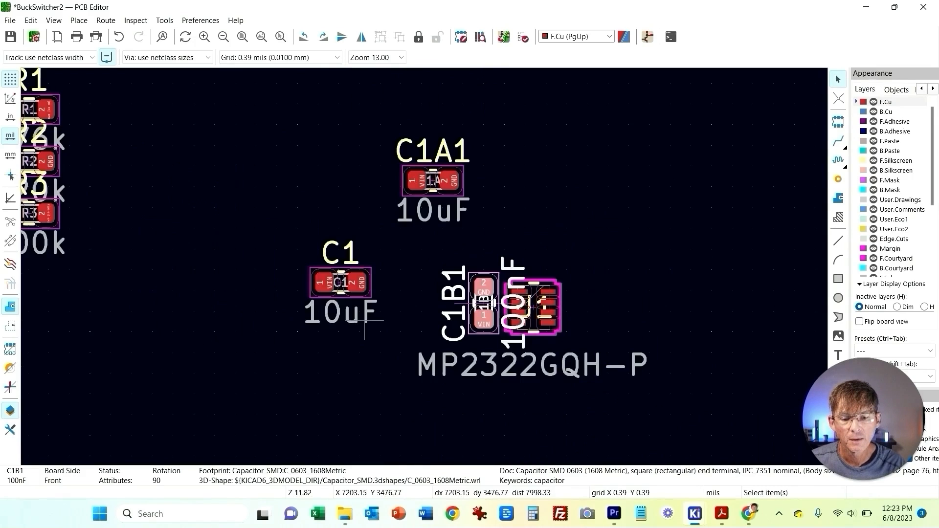
left_click(507, 267)
key("Delete")
left_click(426, 210)
key("Delete")
left_click(362, 316)
key("Delete")
left_click(477, 374)
key("Delete")
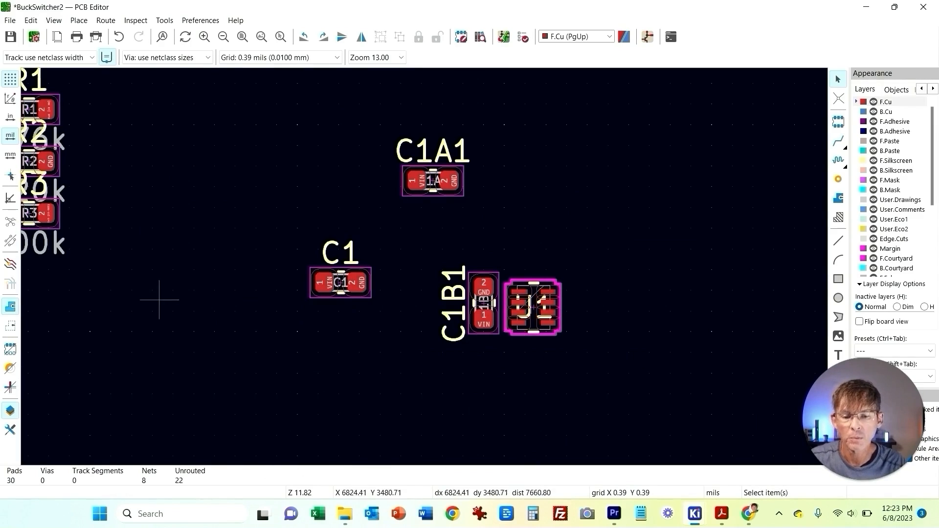
Step: Rotate C1 and C1A1 by 90 degrees so their GND pads face up, and move C1A1 between C1 and C1B1
middle_click_drag(401, 337, 434, 371)
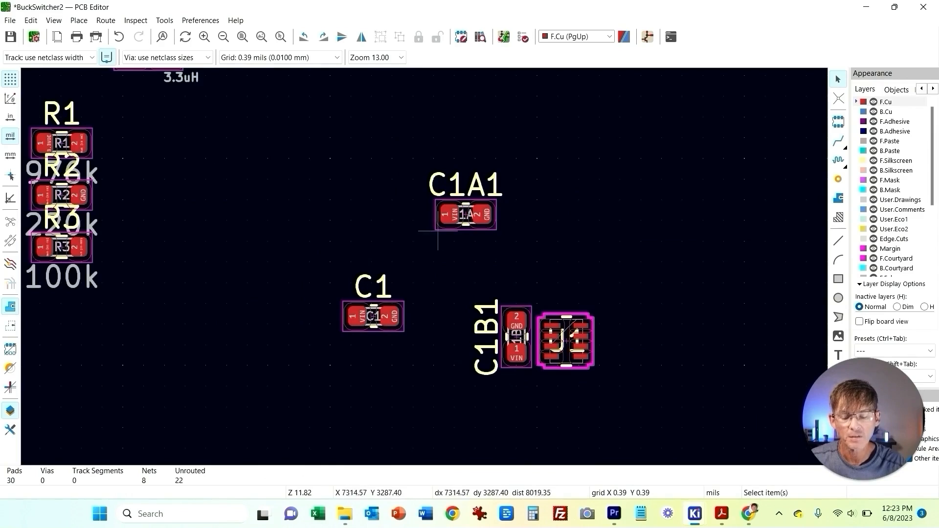
scroll(420, 293, "up", 2)
left_click(373, 267)
left_click(383, 271)
left_click(386, 273)
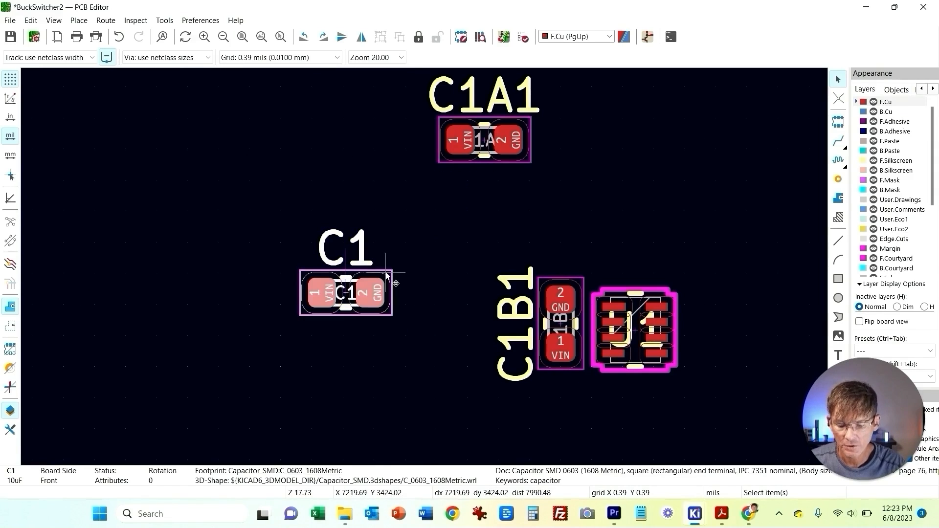
key("r")
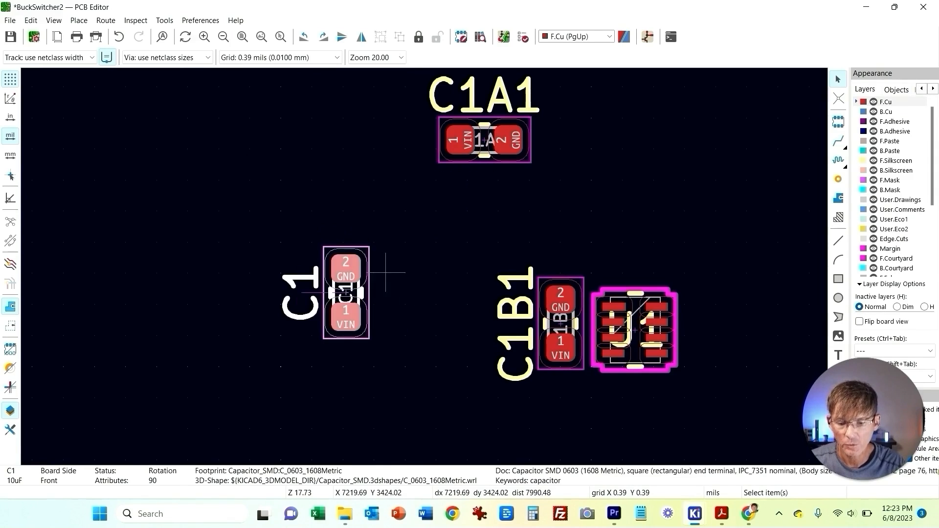
left_click(529, 140)
key("r")
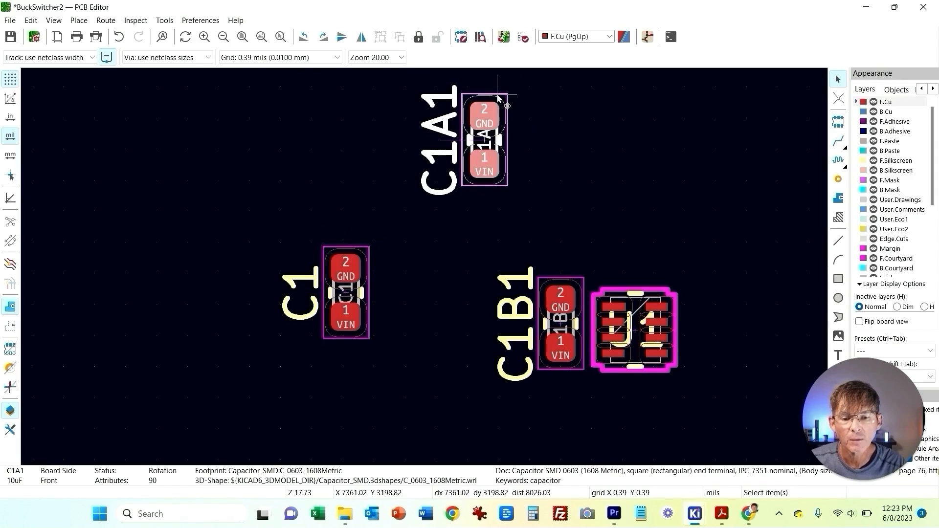
left_click_drag(491, 116, 469, 301)
Step: Move the C1B1, C1A1 and C1 reference labels below their capacitors
left_click_drag(520, 377, 565, 421)
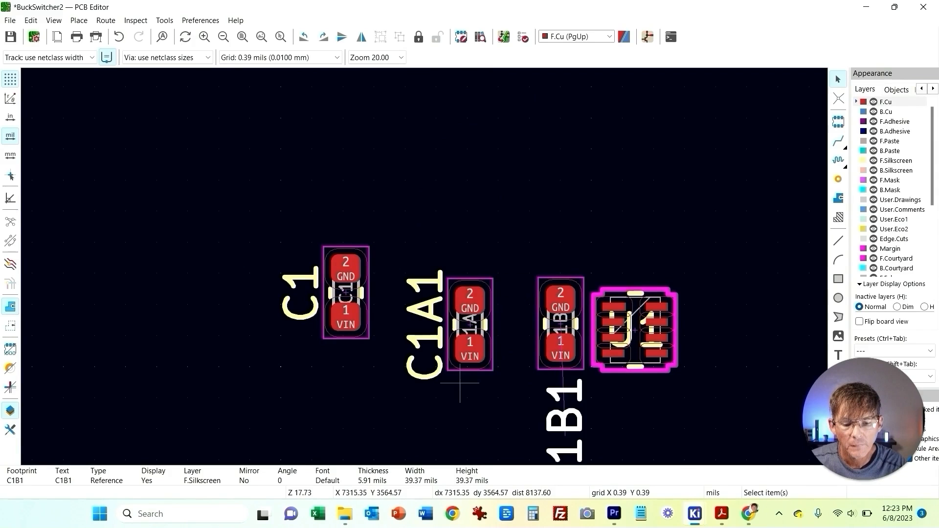
left_click(431, 371)
left_click_drag(428, 342, 475, 442)
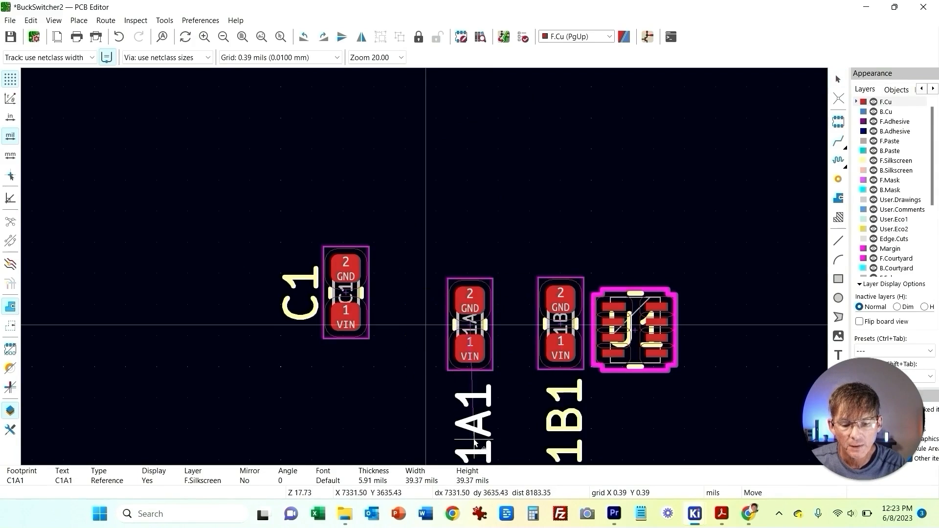
left_click(308, 294)
left_click_drag(311, 282, 363, 377)
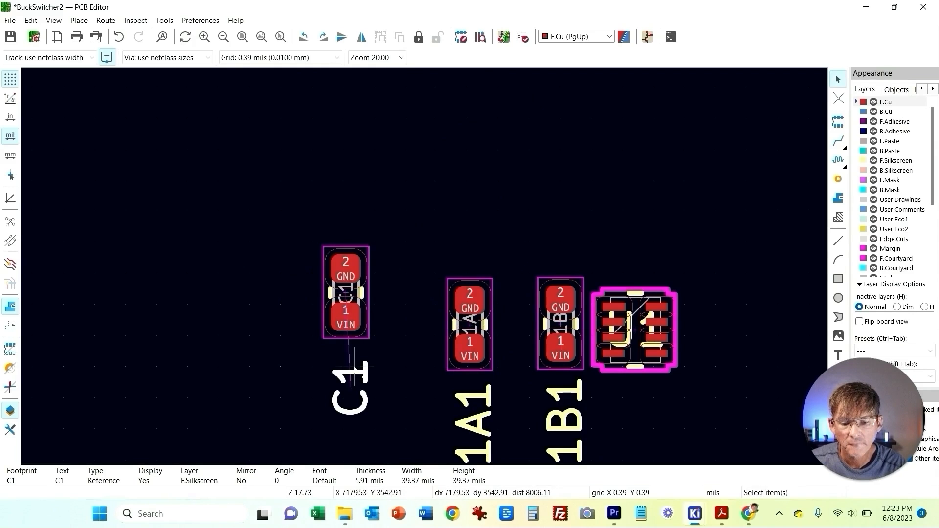
Step: Line up C1 beside C1A1 and move the pair against C1B1, forming a tight row to the left of U1
left_click(363, 340)
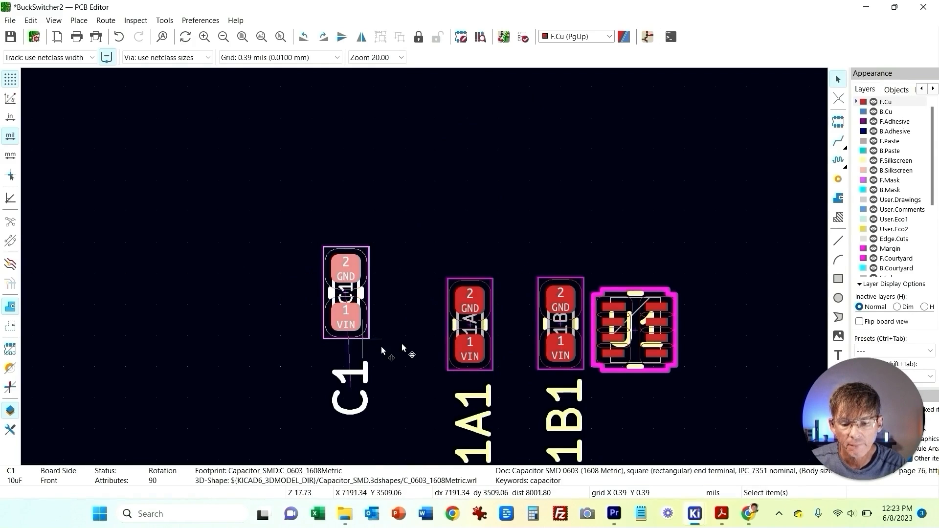
left_click_drag(364, 339, 433, 371)
left_click_drag(378, 258, 506, 348)
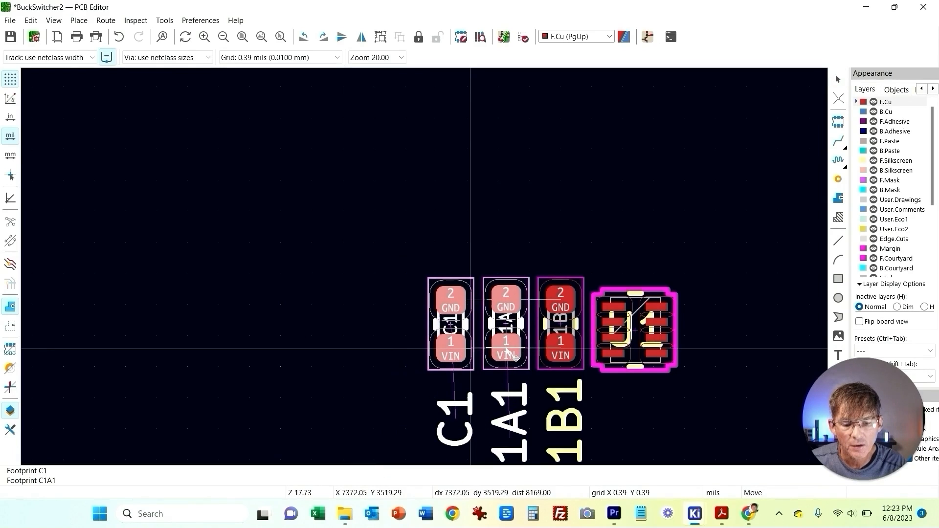
left_click(440, 210)
left_click(458, 282)
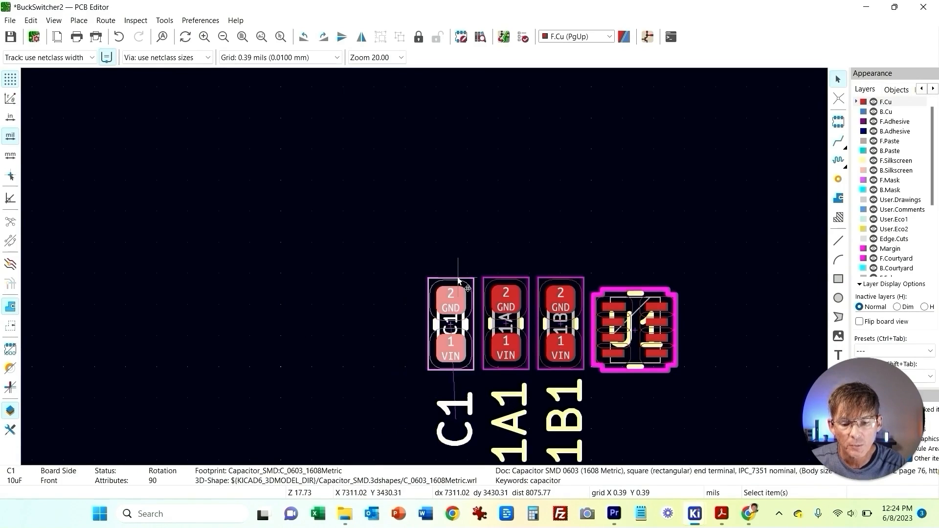
scroll(457, 281, "up", 2)
left_click(672, 151)
scroll(672, 150, "down", 1)
middle_click_drag(659, 375, 627, 296)
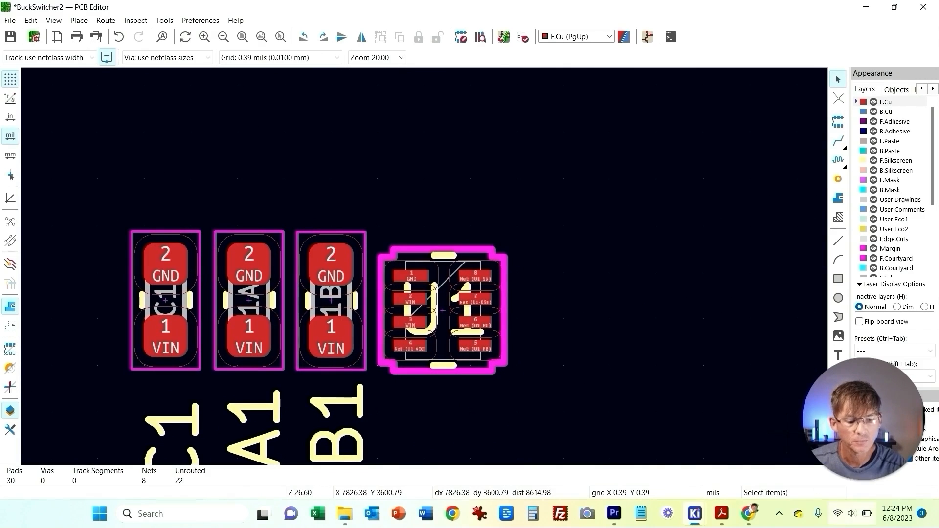
Step: Following the datasheet's Figure 7, move C2 above U1 and rotate it 180 degrees so its GND pad faces left
key("alt+Tab")
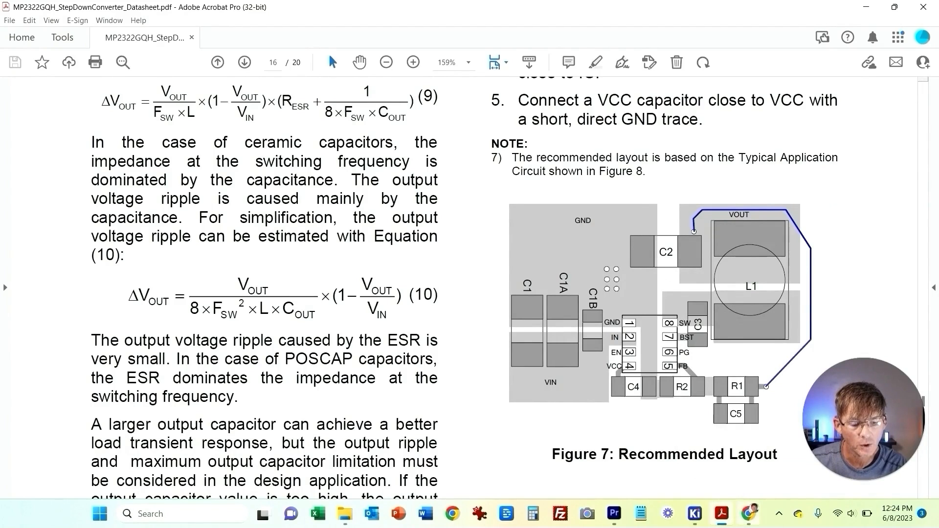
left_click(694, 514)
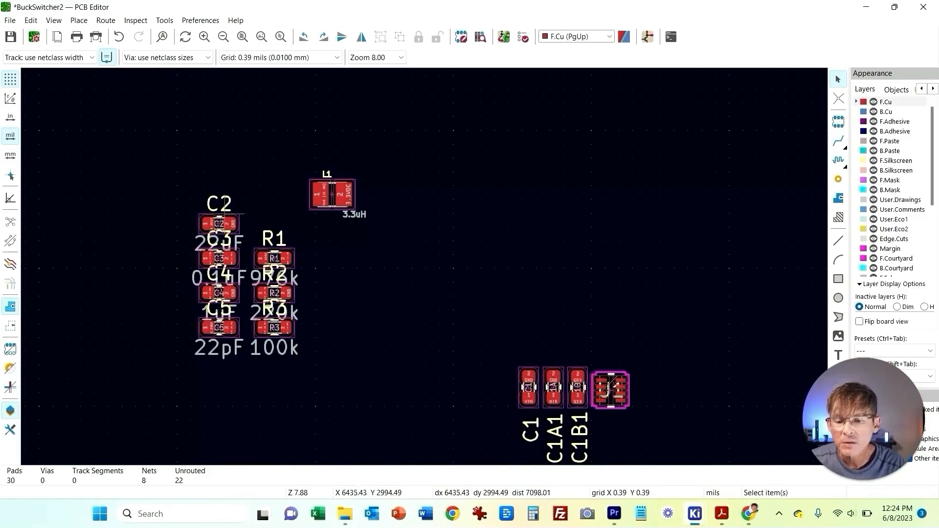
left_click(230, 224)
key("m")
left_click(604, 315)
scroll(635, 351, "up", 3)
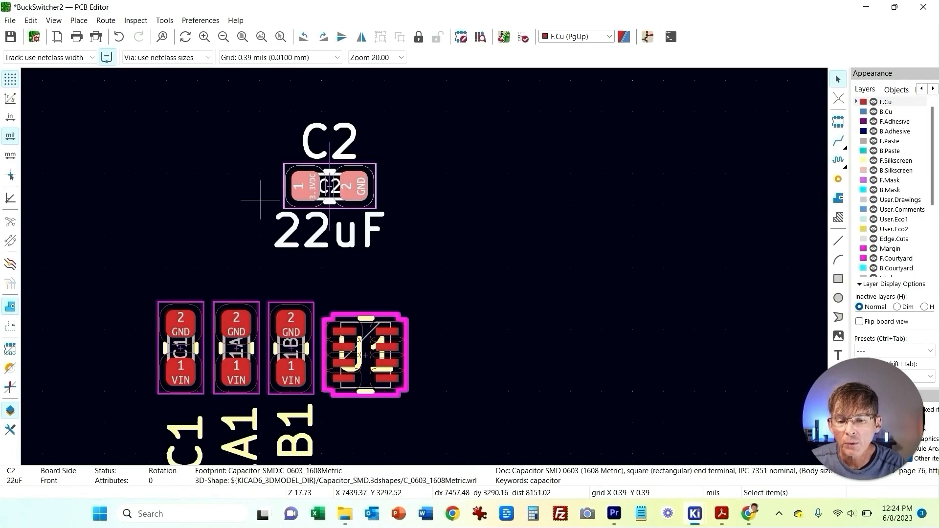
key("r")
key("r")
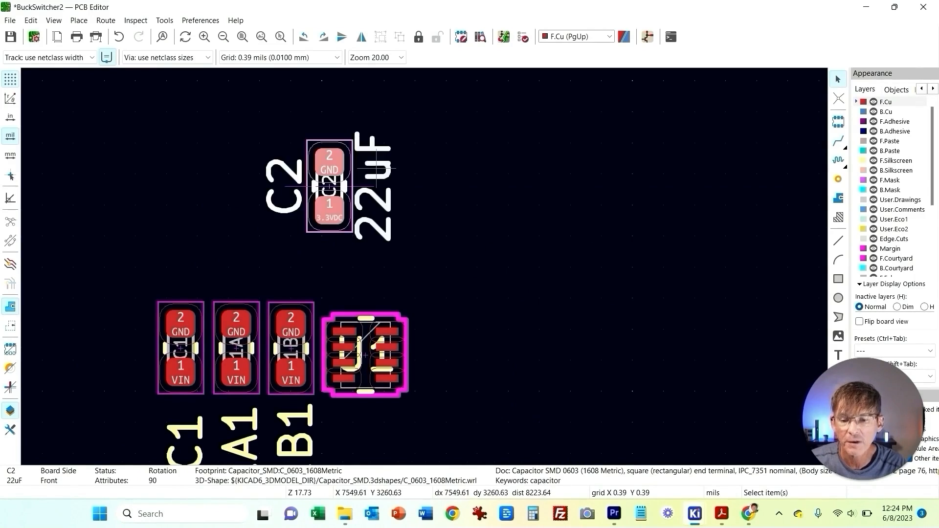
Step: Delete C2's 22uF value text and move its reference label to the right of the capacitor
left_click(442, 178)
left_click(370, 127)
key("Delete")
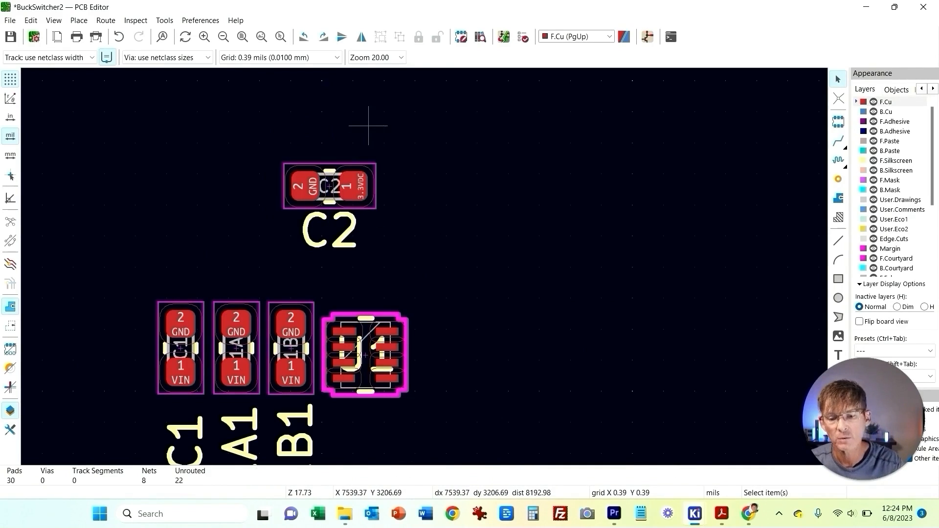
left_click(339, 242)
left_click_drag(339, 243, 431, 197)
Step: Move C2 closer to U1, directly above the chip
left_click(396, 209)
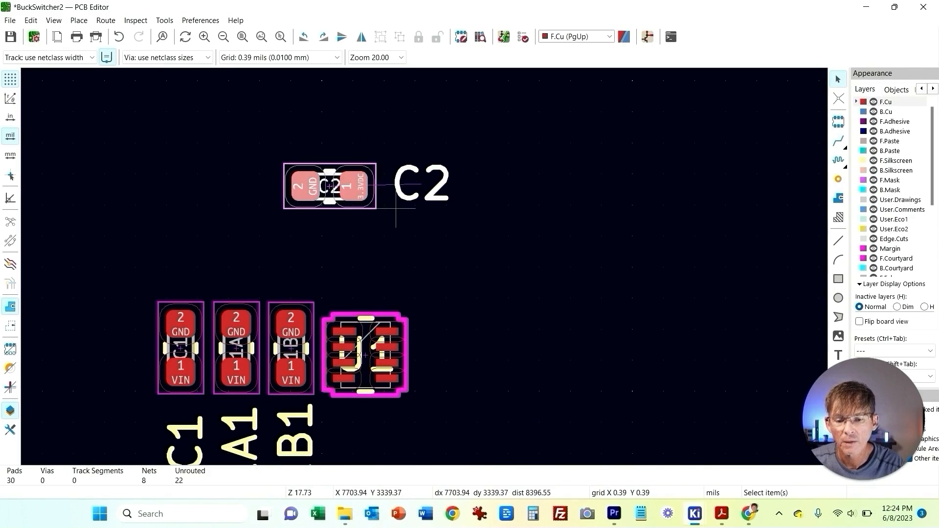
key("m")
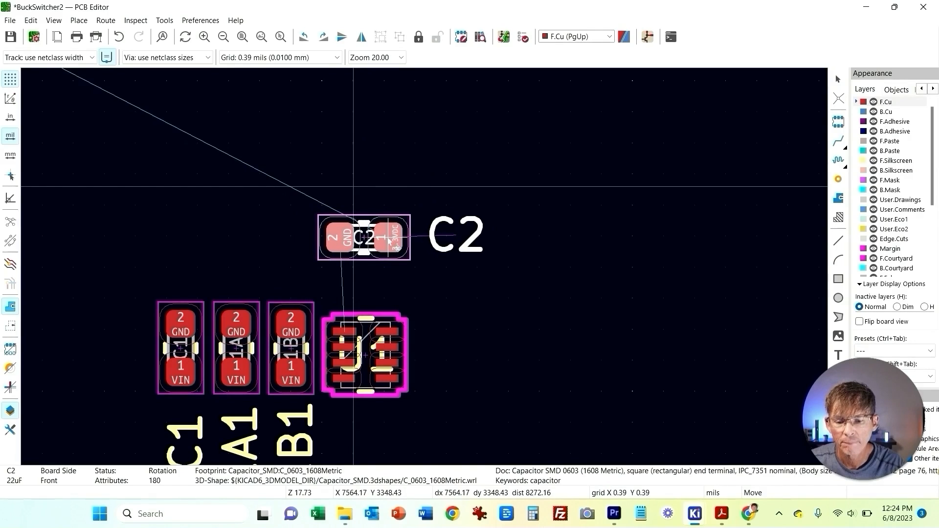
left_click(389, 241)
Step: Check the inductor's position in the datasheet's Figure 7, then move L1 to the right of U1 in the PCB editor
key("alt+Tab")
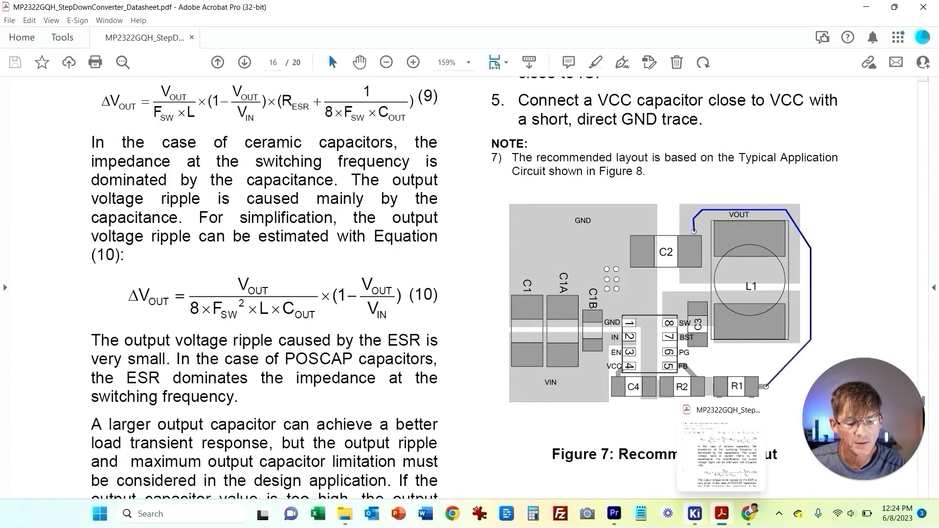
mouse_move(694, 513)
left_click(824, 452)
scroll(447, 244, "down", 3)
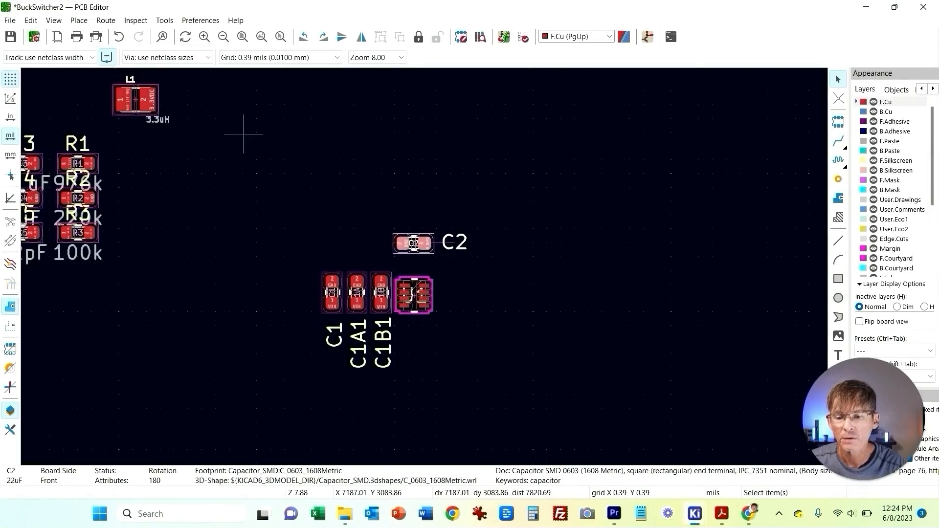
middle_click_drag(245, 132, 373, 186)
left_click_drag(282, 142, 638, 337)
scroll(634, 404, "up", 3)
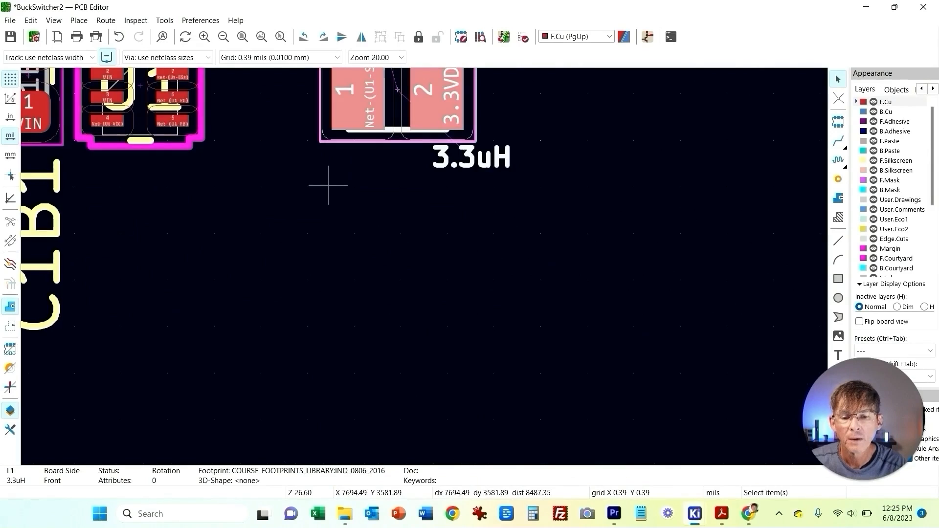
Step: Rotate L1 by 90 degrees so its 3.3VDC pad faces up, and move it up beside C2, right of U1
middle_click_drag(328, 185, 337, 312)
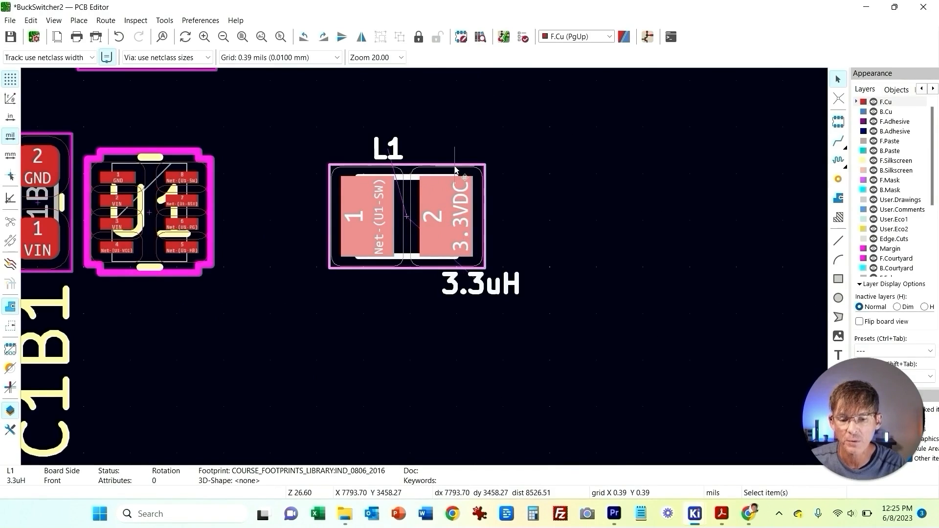
key("r")
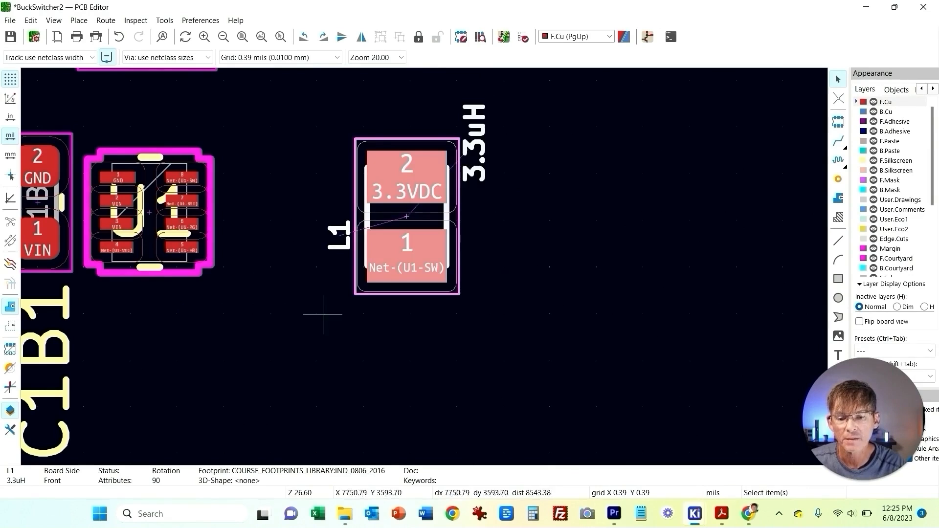
middle_click_drag(272, 295, 357, 400)
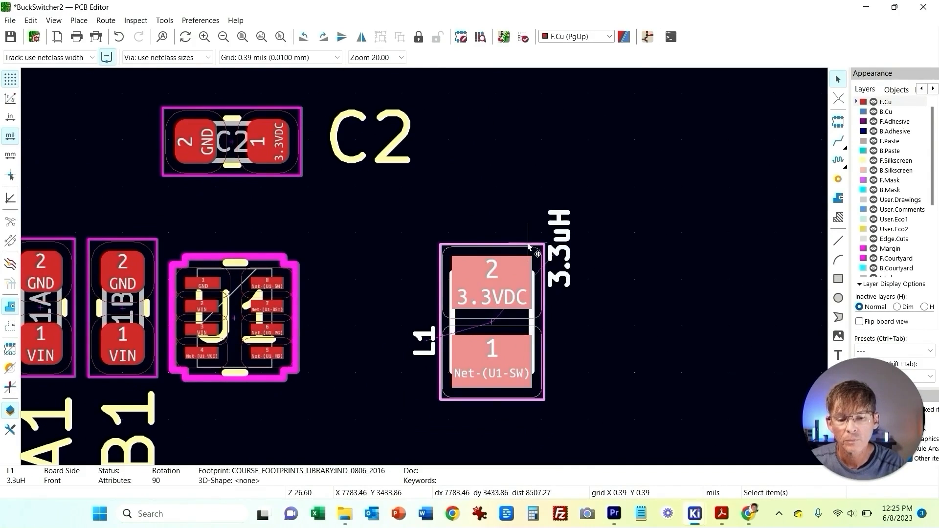
left_click_drag(526, 249, 295, 141)
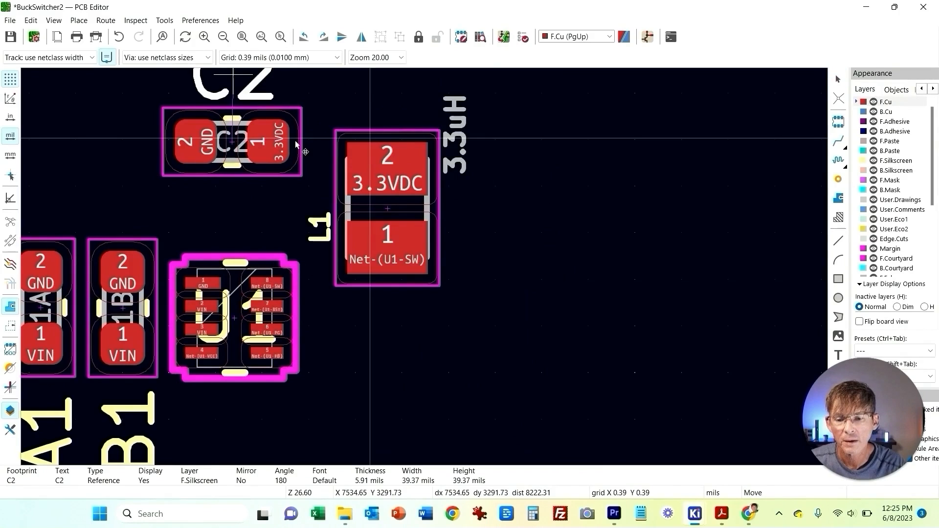
Step: Place the C2 label above its capacitor and the L1 label right of the inductor, and delete L1's 3.3uH value text
left_click(295, 143)
left_click(317, 234)
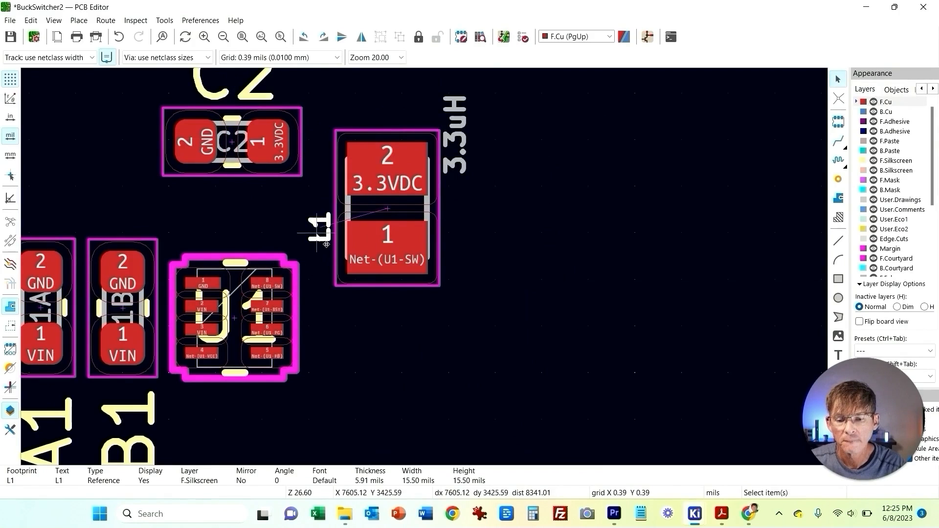
left_click_drag(326, 245, 475, 232)
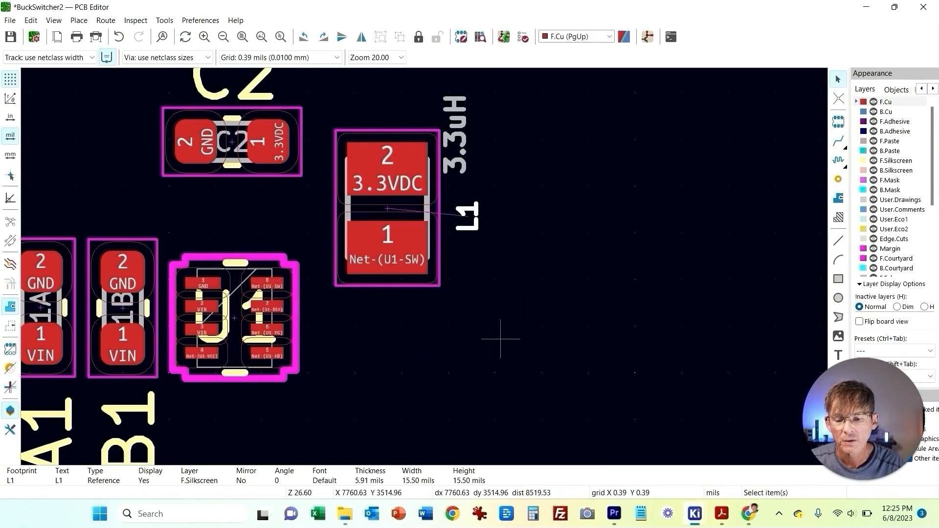
left_click(449, 266)
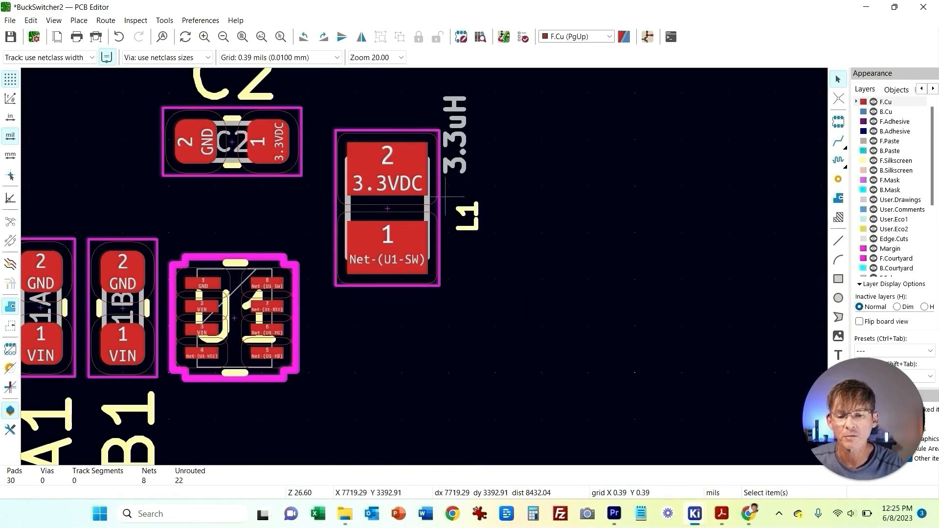
left_click(469, 152)
key("Delete")
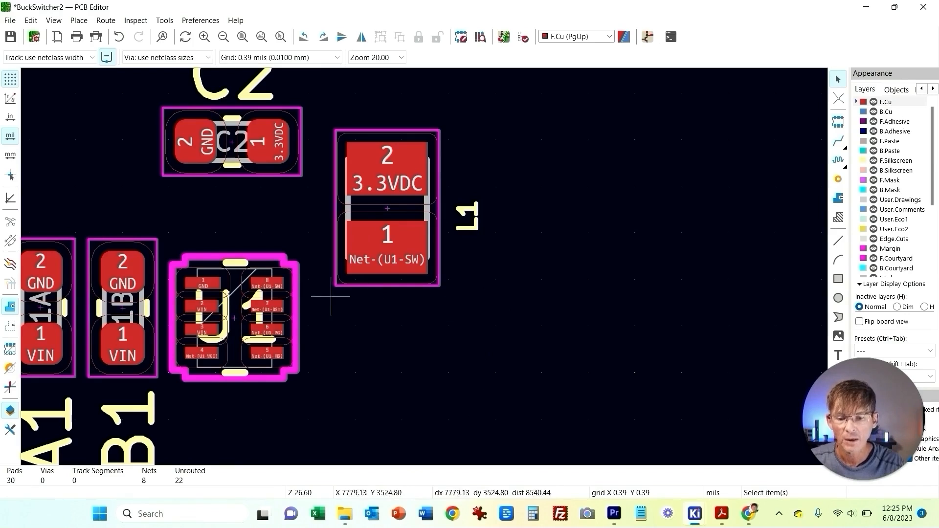
Step: Check C3's position in the datasheet's Figure 7, then move C3 below and to the right of U1 in the PCB editor
left_click(722, 514)
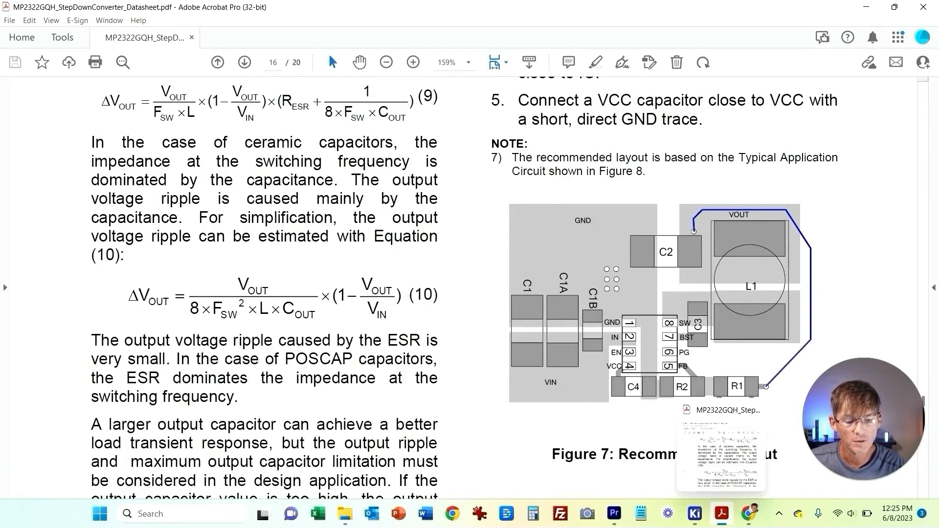
mouse_move(694, 513)
left_click(826, 453)
scroll(248, 213, "down", 5)
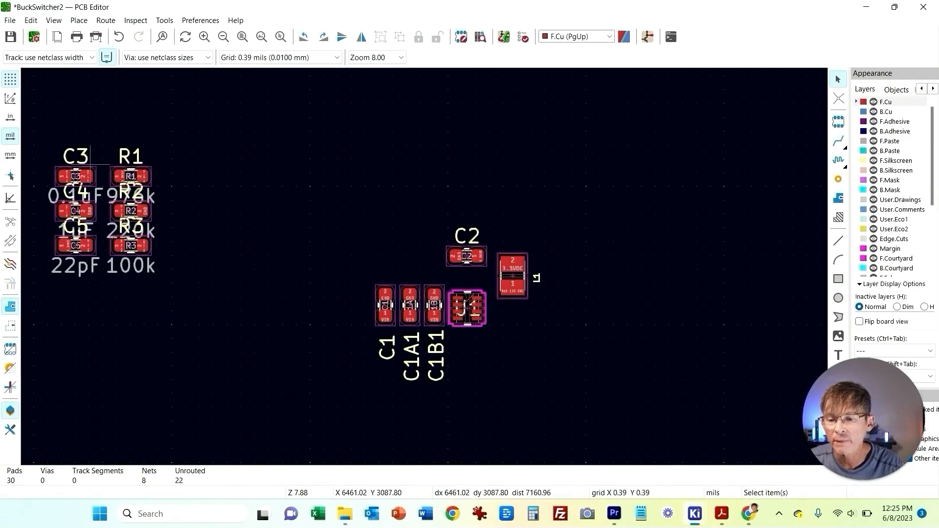
left_click(75, 176)
left_click_drag(75, 176, 504, 362)
scroll(519, 364, "up", 3)
scroll(421, 259, "up", 1)
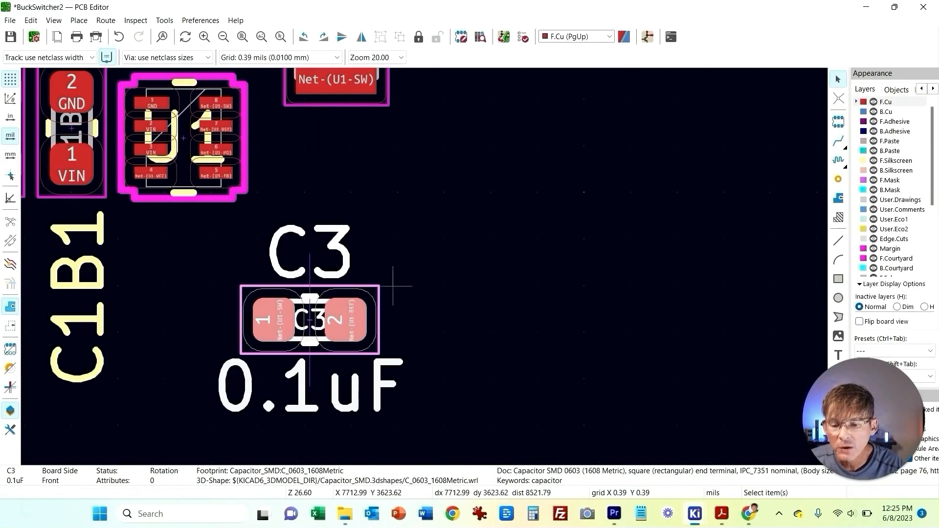
Step: Rotate C3 to -90 degrees so its Net-(U1-SW) pad faces up, and delete its 0.1uF value text
key("r")
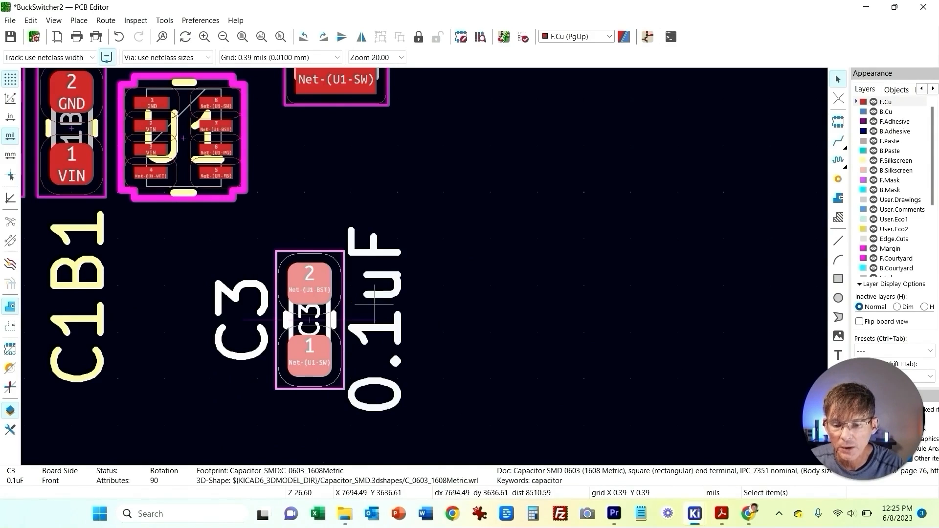
key("r")
key("r")
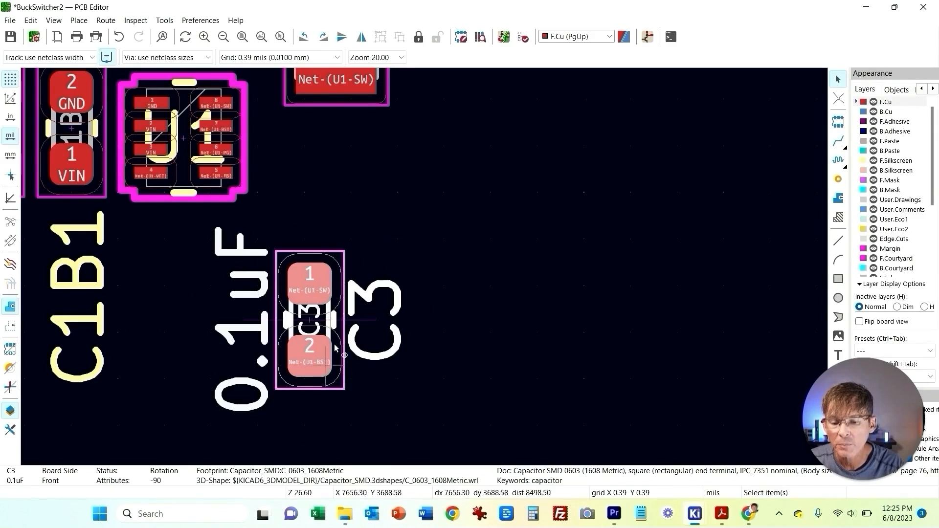
middle_click_drag(366, 177, 391, 240)
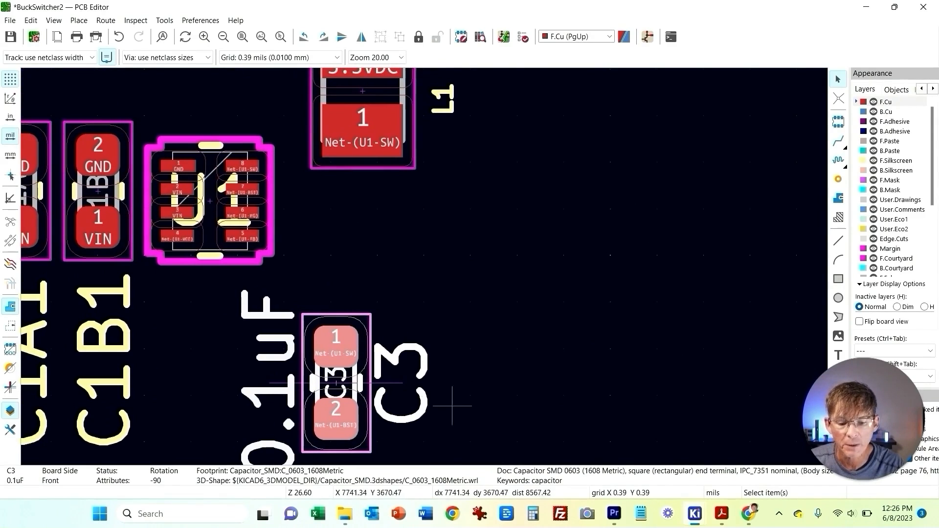
left_click(281, 332)
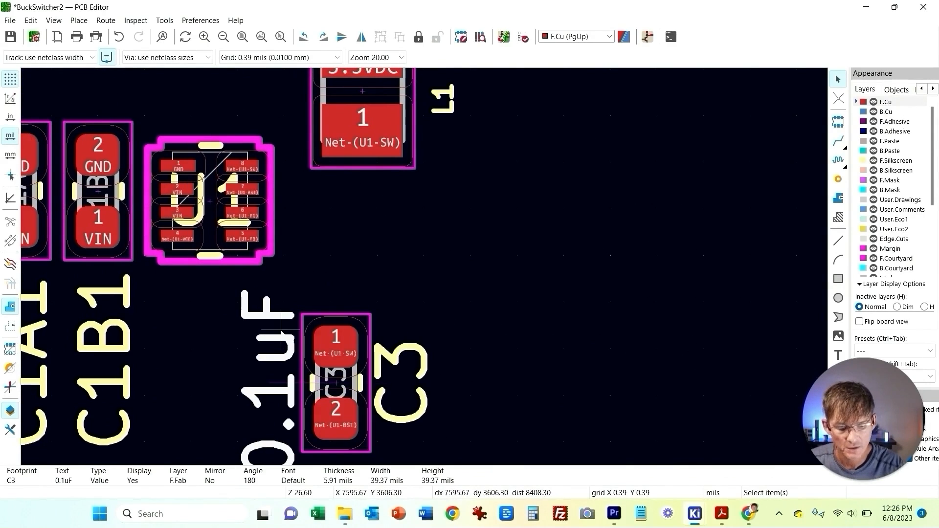
key("Delete")
Step: Move L1 further right of U1 to make room for C3 between them
left_click(721, 513)
left_click(721, 513)
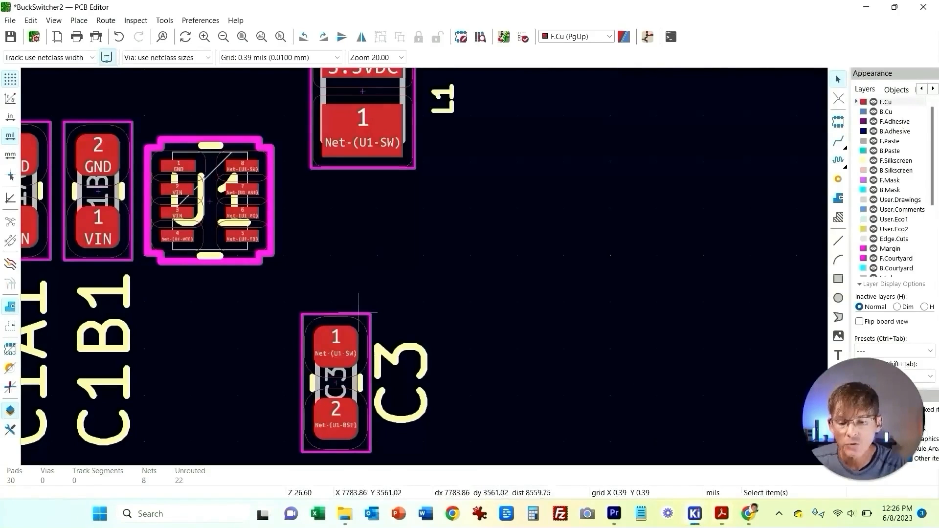
left_click(377, 169)
key("m")
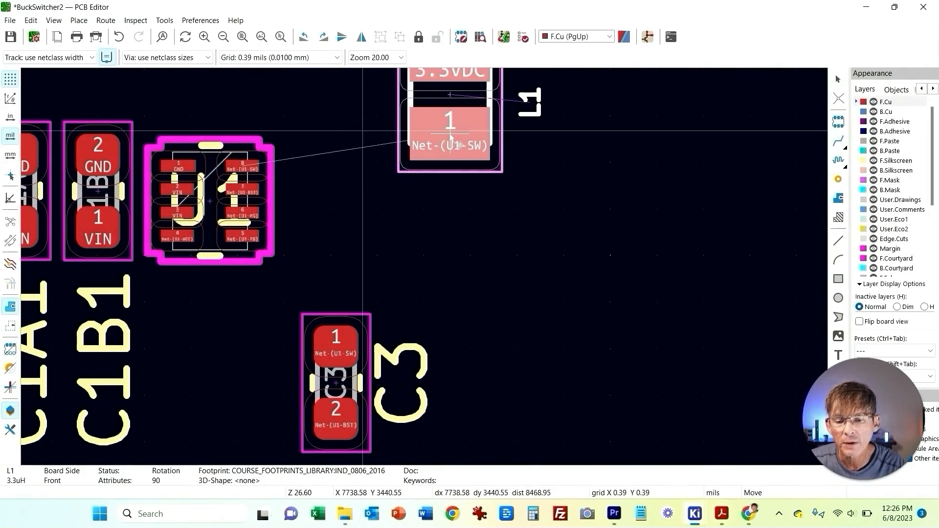
left_click(461, 138)
Step: Place C3 between U1 and L1, beside U1's SW and BST pins, and put the C3 label below the capacitor
left_click(357, 318)
key("m")
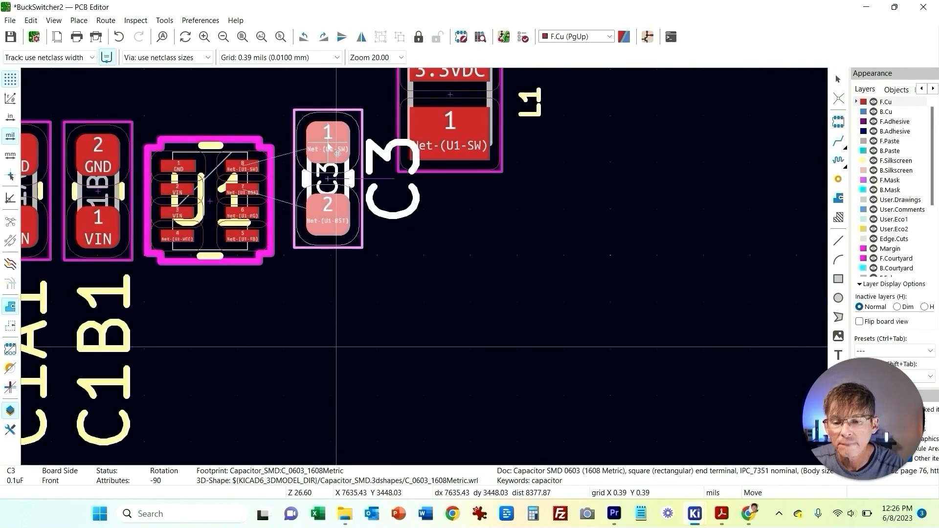
left_click(329, 153)
left_click(409, 219)
left_click_drag(409, 219, 344, 348)
Step: Move L1 left so it sits close to C3
left_click(482, 172)
key("m")
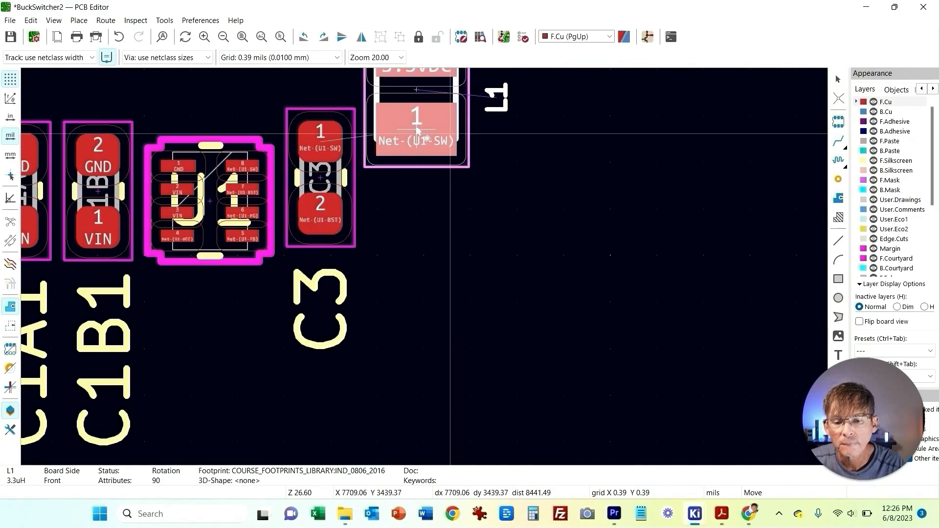
left_click(416, 130)
middle_click_drag(561, 157, 630, 272)
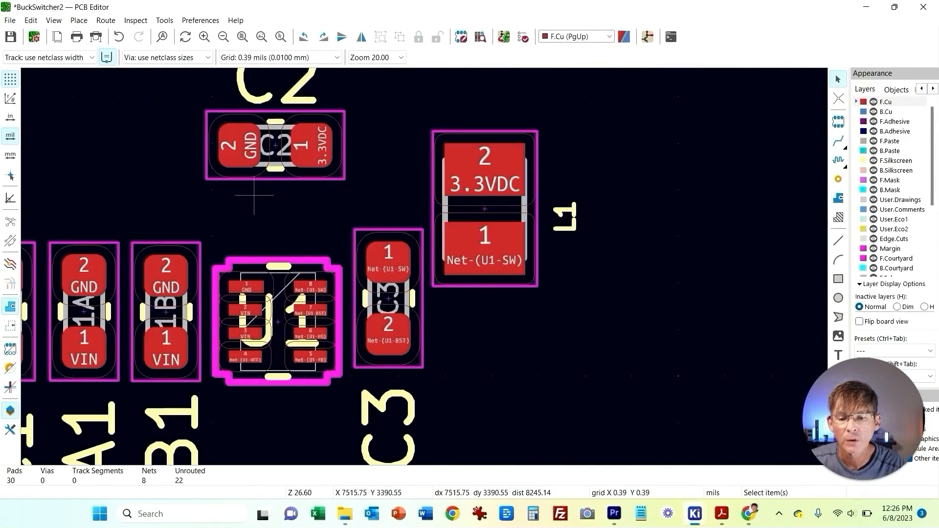
Step: Move C2 down so it sits closer above U1
left_click(340, 182)
key("m")
left_click(311, 168)
left_click(508, 386)
scroll(509, 386, "down", 2)
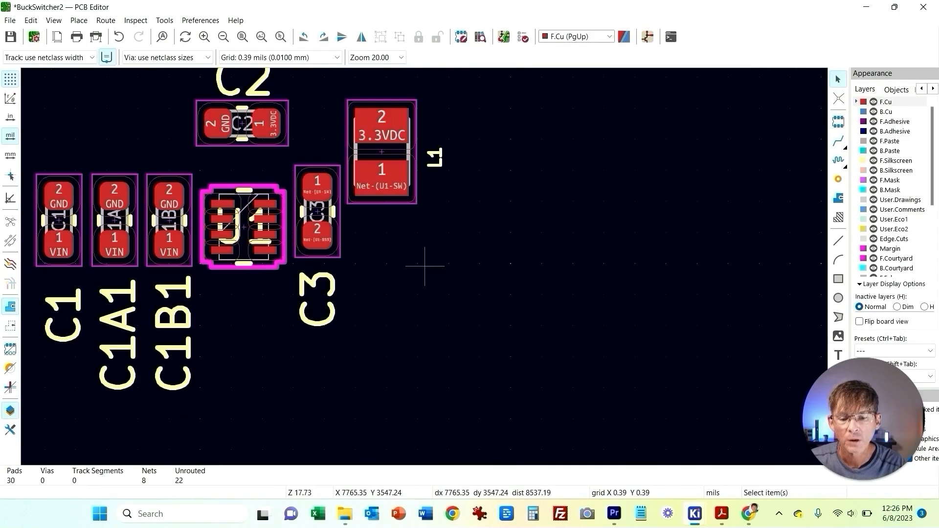
Step: Check C4's position in the datasheet's Figure 7, then move C4 below U1 in the PCB editor
left_click(722, 514)
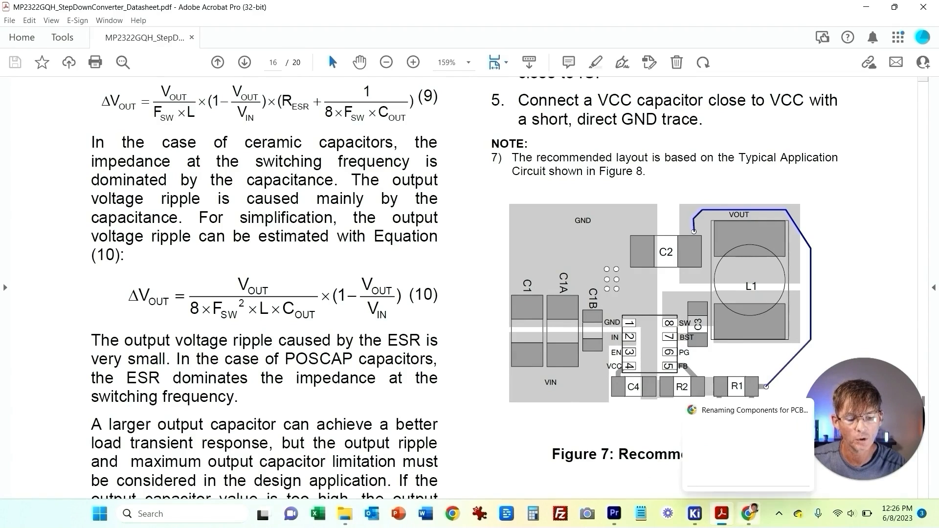
mouse_move(694, 514)
left_click(807, 456)
scroll(133, 128, "down", 2)
scroll(424, 264, "left", 3)
left_click(180, 169)
left_click_drag(180, 169, 537, 433)
middle_click_drag(537, 433, 249, 292)
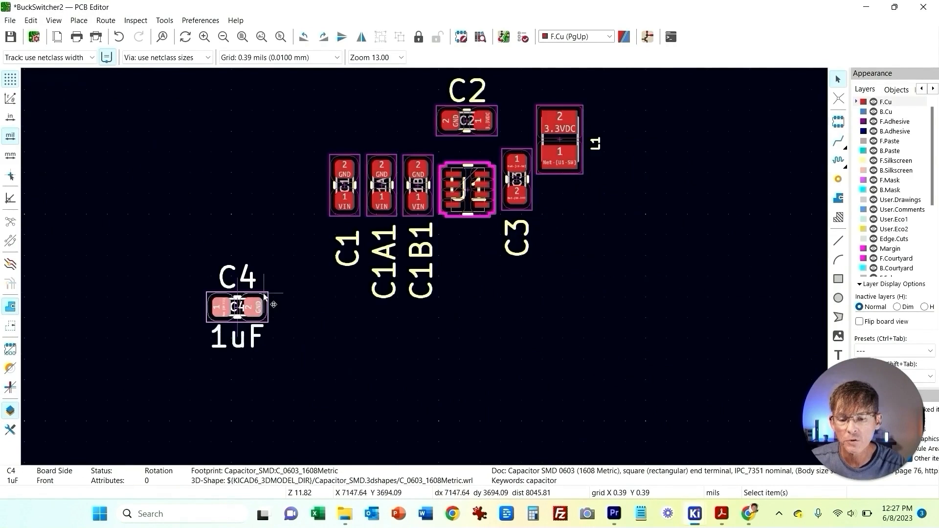
left_click_drag(262, 307, 506, 280)
scroll(583, 242, "up", 3)
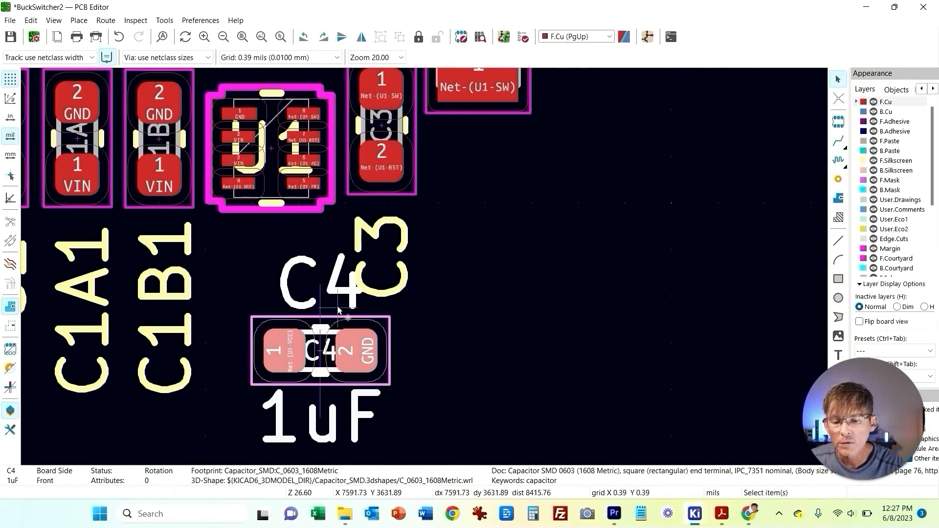
Step: Delete C4's 1uF value text and move the C3 label to the right of its capacitor
left_click(333, 421)
key("Delete")
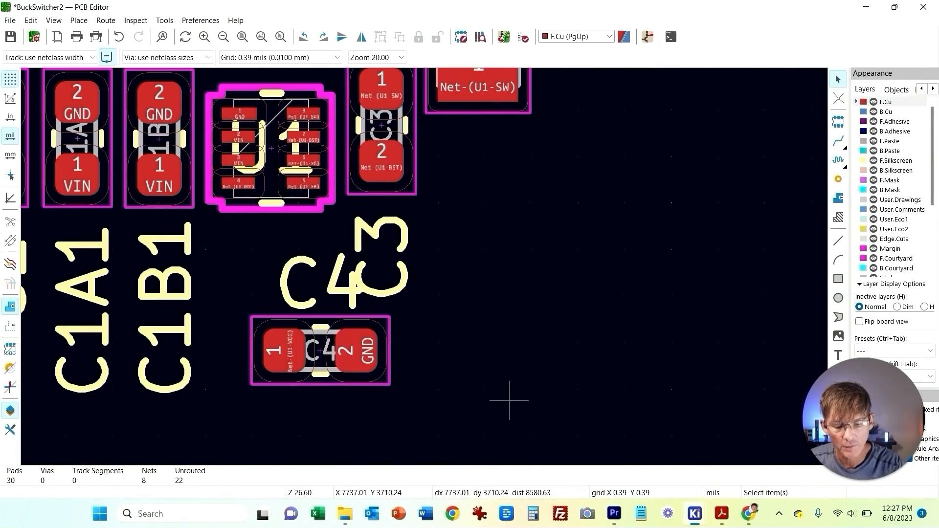
left_click(407, 278)
key("m")
left_click(452, 183)
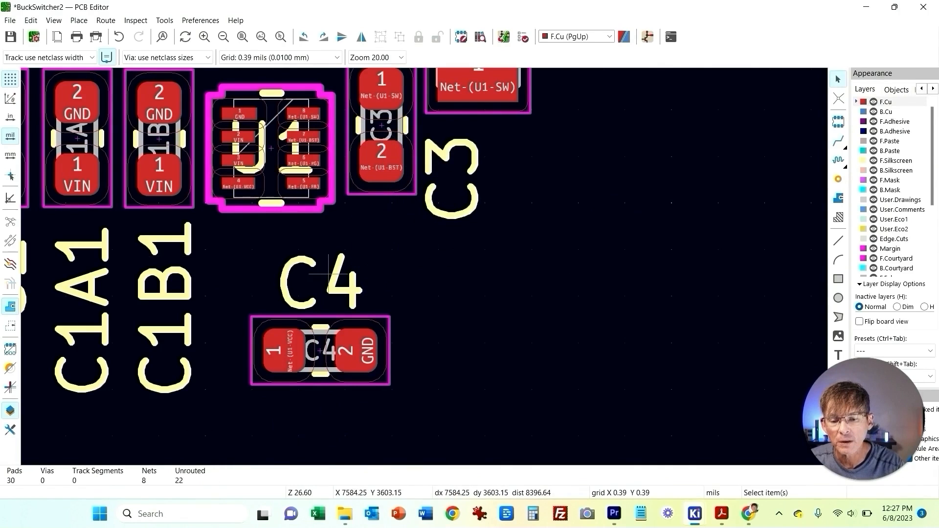
Step: Place the C4 label below its capacitor and move C4 up directly under U1, beside the VCC pin
left_click(323, 277)
key("m")
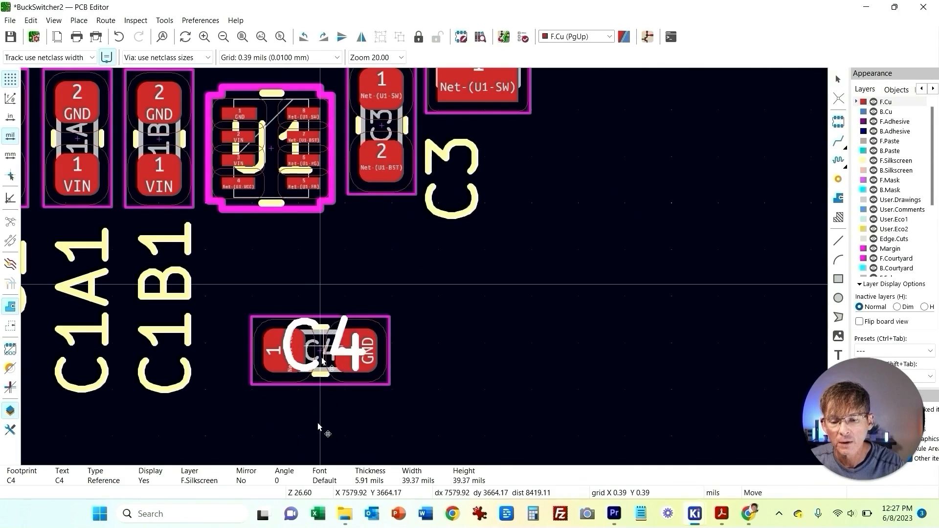
left_click(318, 423)
left_click(317, 319)
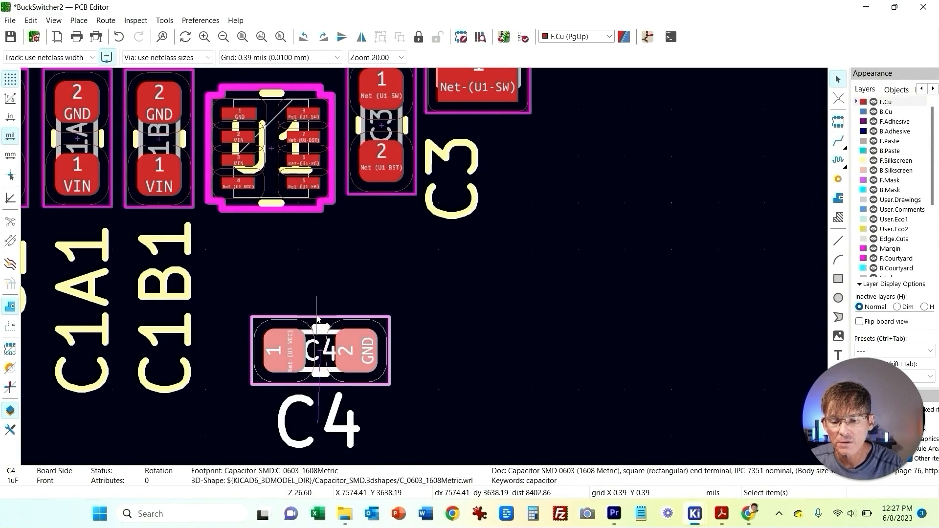
key("m")
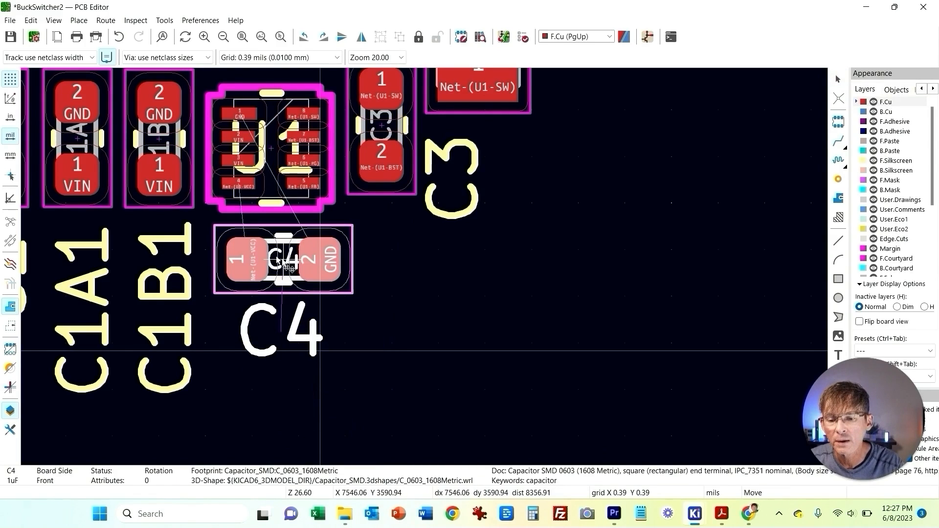
left_click(277, 264)
left_click(430, 373)
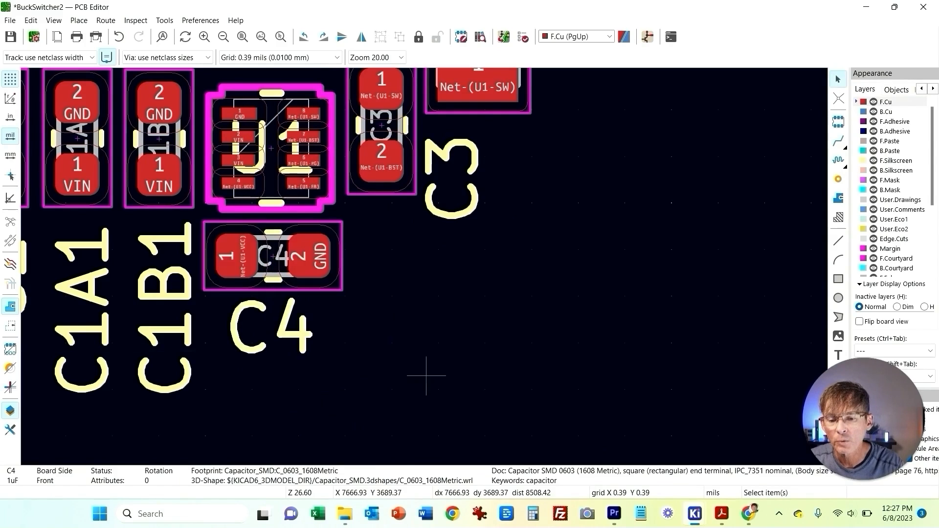
Step: Compare C4 with the datasheet's Figure 7, then shift C4 left so its VCC pad lies below and left of U1
key("alt+Tab")
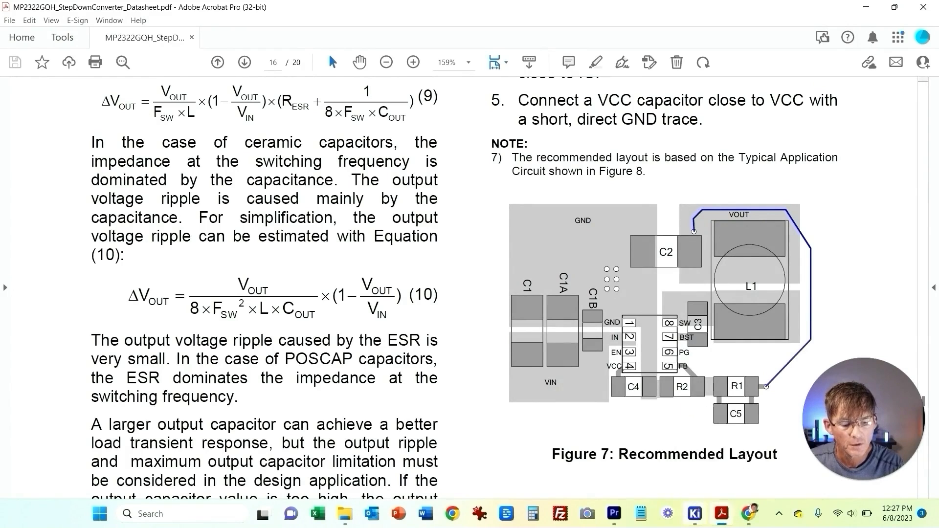
mouse_move(695, 514)
left_click(826, 454)
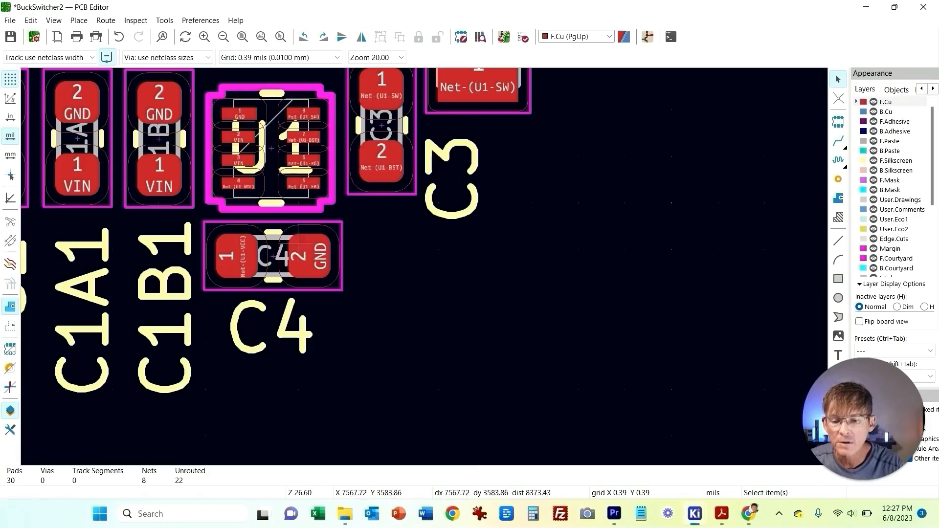
left_click(325, 268)
key("Escape")
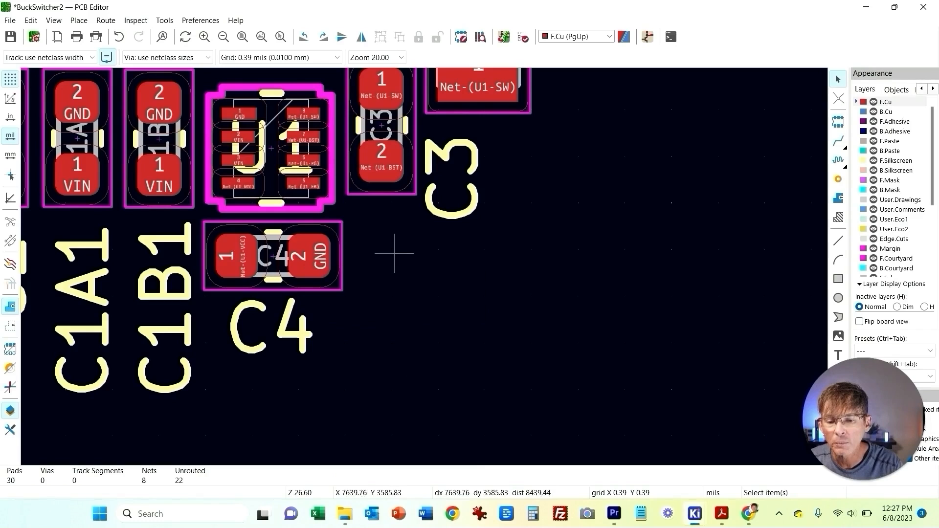
left_click_drag(337, 256, 303, 256)
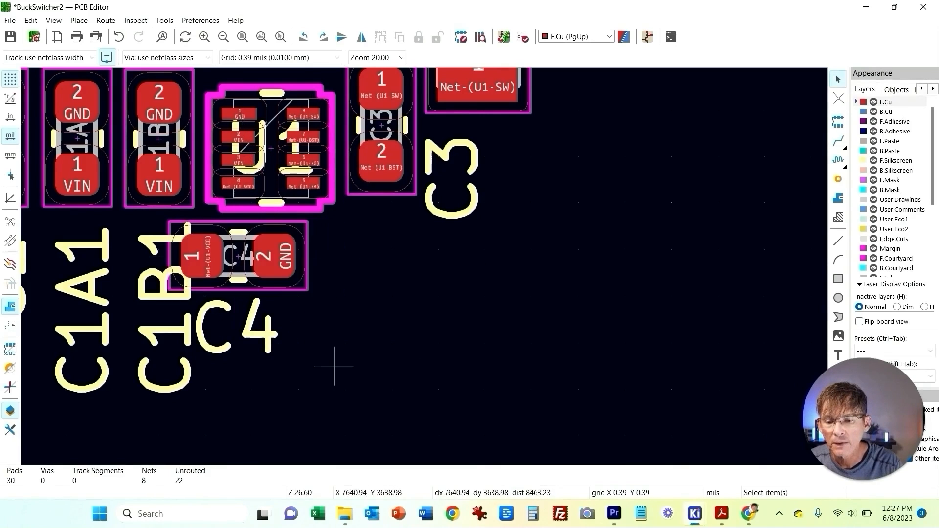
Step: Move the C1 label to the left of its capacitor and the C1A1 and C1B1 labels above theirs
middle_click_drag(391, 273, 634, 329)
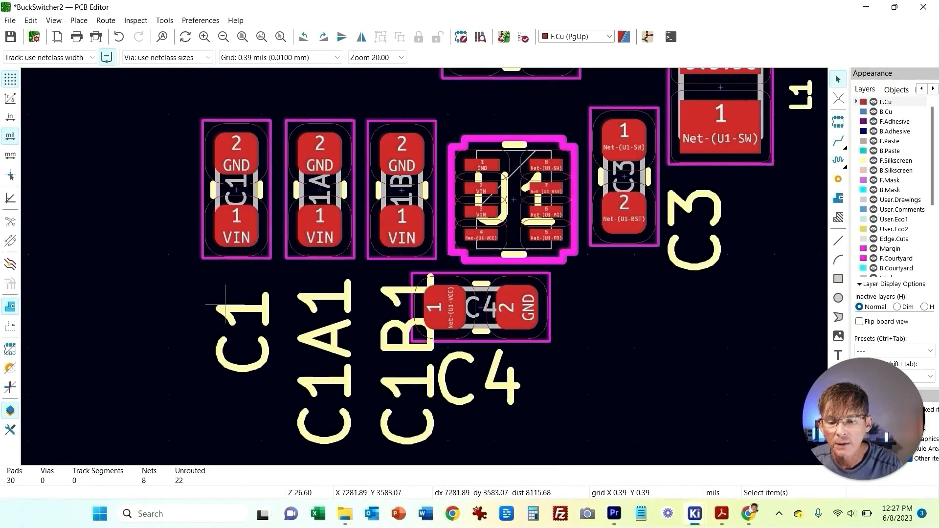
left_click_drag(244, 333, 190, 237)
left_click(321, 297)
middle_click_drag(262, 280, 222, 317)
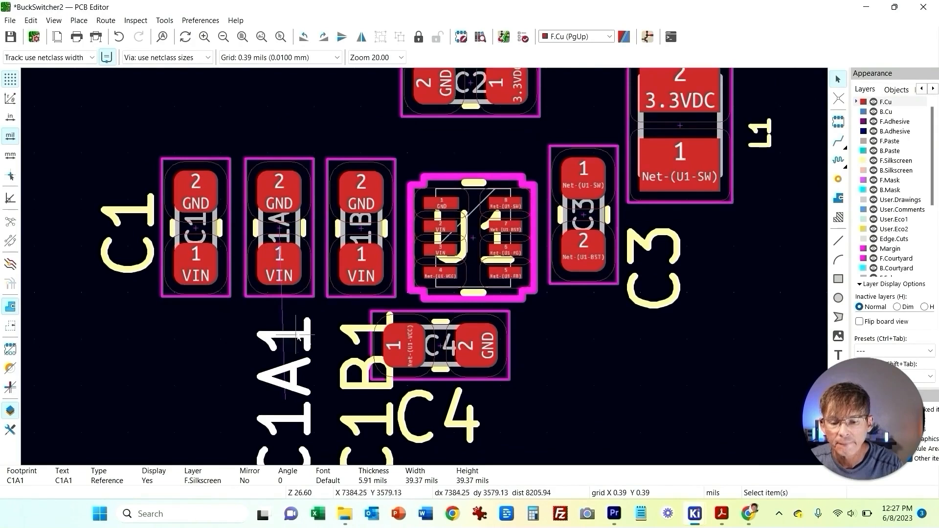
key("m")
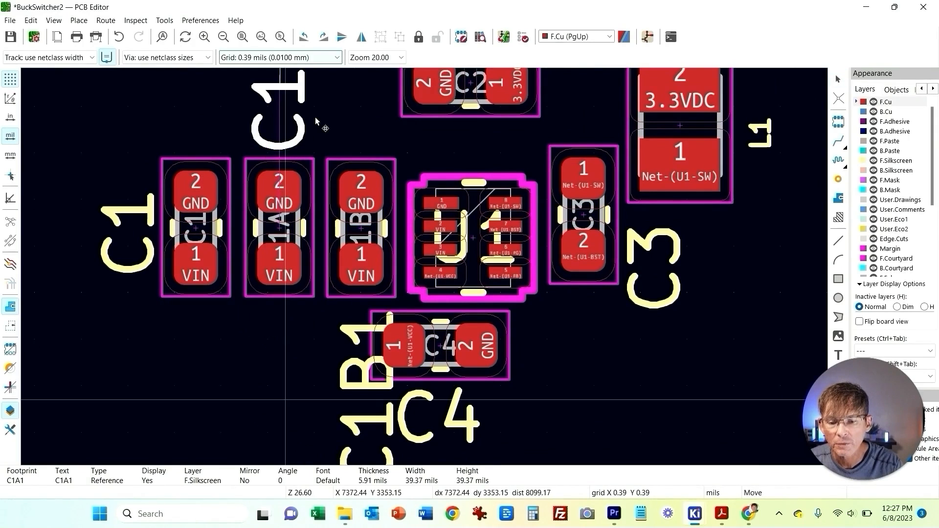
left_click(316, 121)
left_click(336, 408)
key("m")
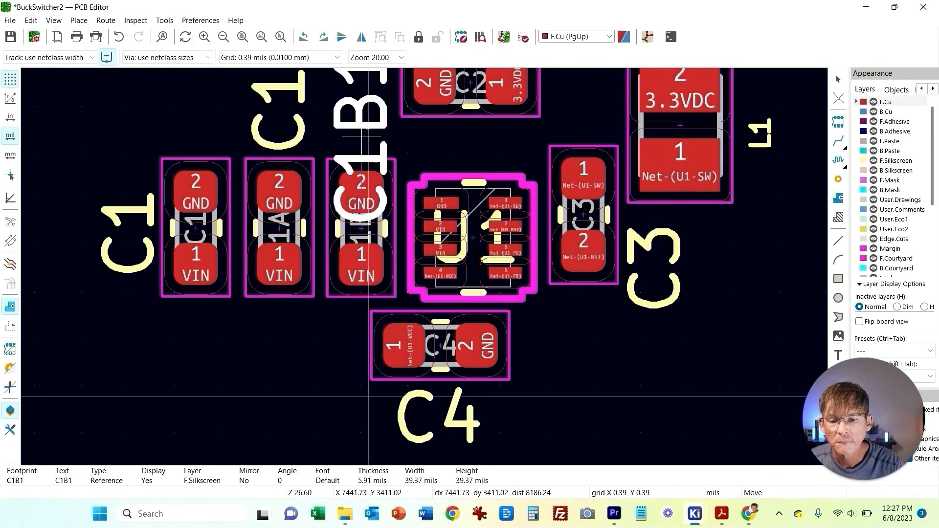
left_click(353, 67)
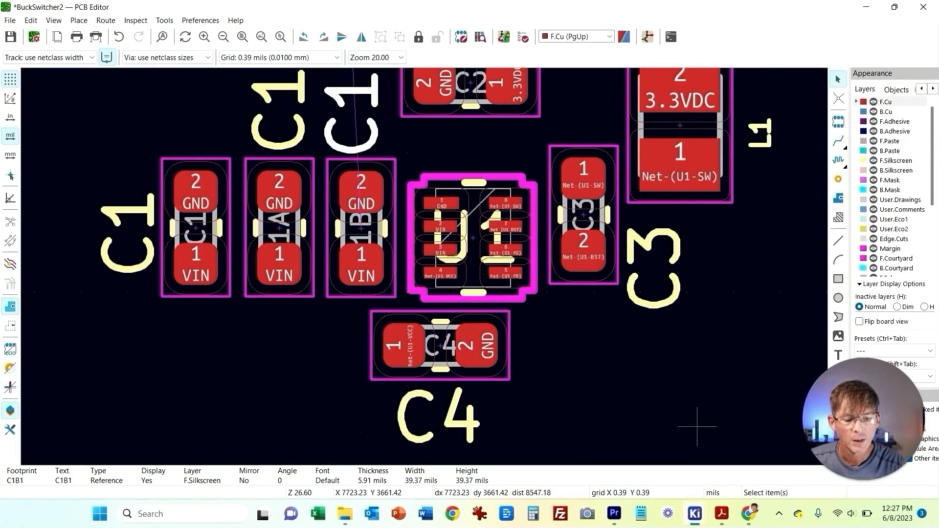
Step: Move R2 from the unplaced parts to the right of C4, below C3
scroll(456, 218, "down", 5)
middle_click_drag(243, 211, 272, 281)
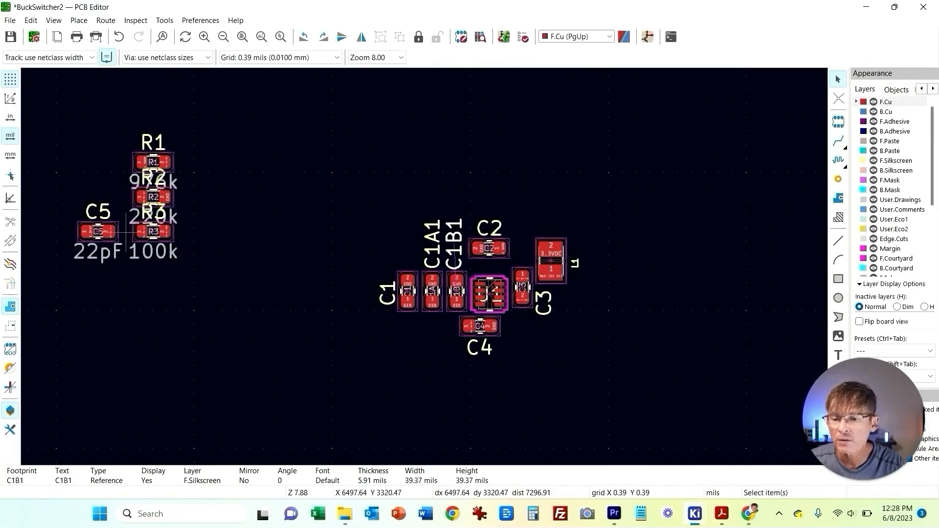
left_click_drag(172, 199, 561, 333)
scroll(563, 349, "up", 2)
scroll(424, 269, "up", 1)
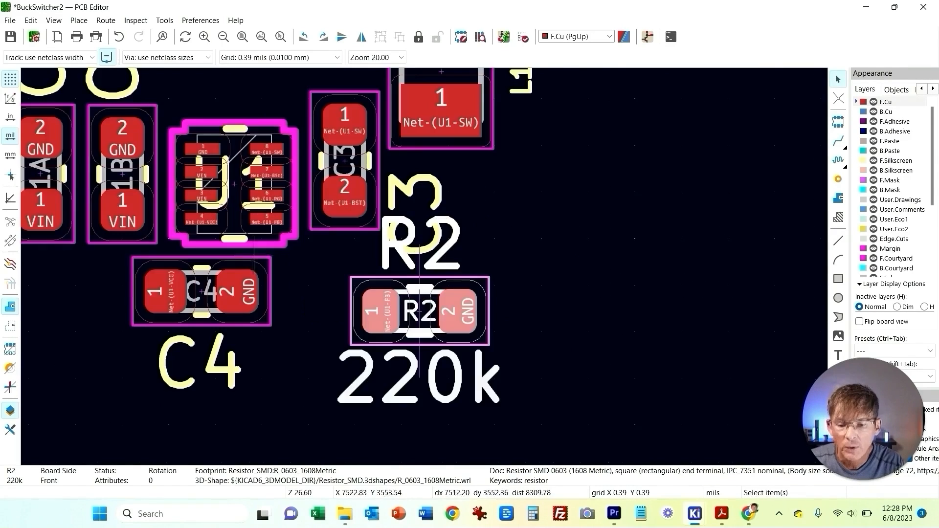
Step: Rotate R2 by 180 degrees so its GND pad faces C4
key("r")
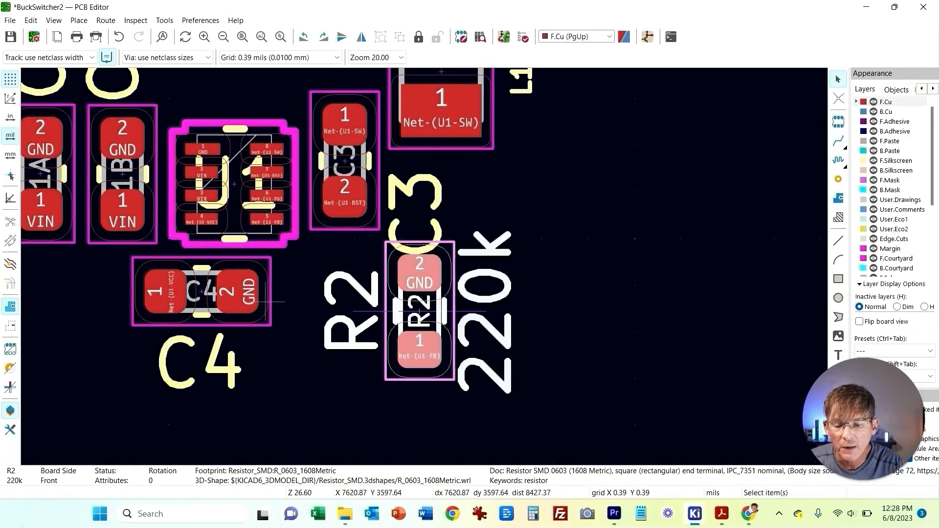
key("r")
left_click(503, 249)
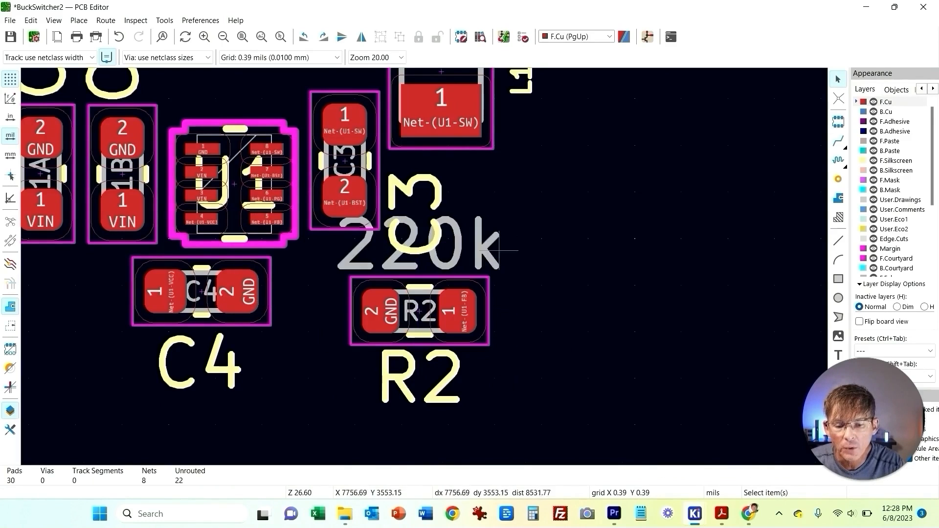
Step: Delete R2's 220k value text and move R2 up and left so it sits level with C4, close beside its GND pad
key("Delete")
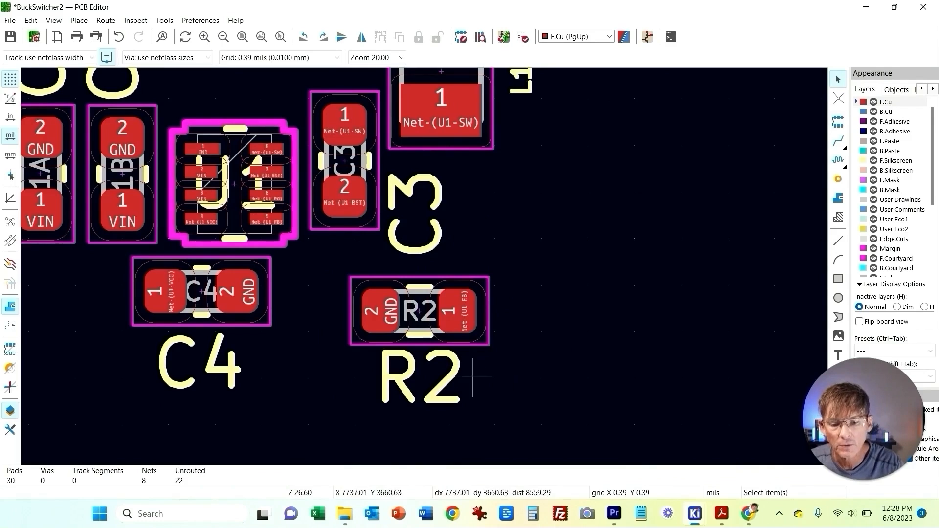
left_click(457, 313)
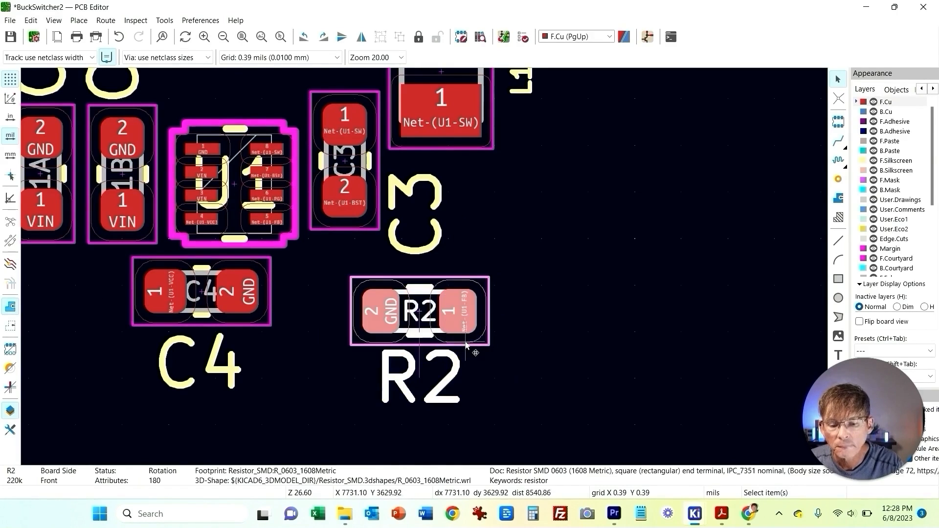
key("m")
left_click(406, 298)
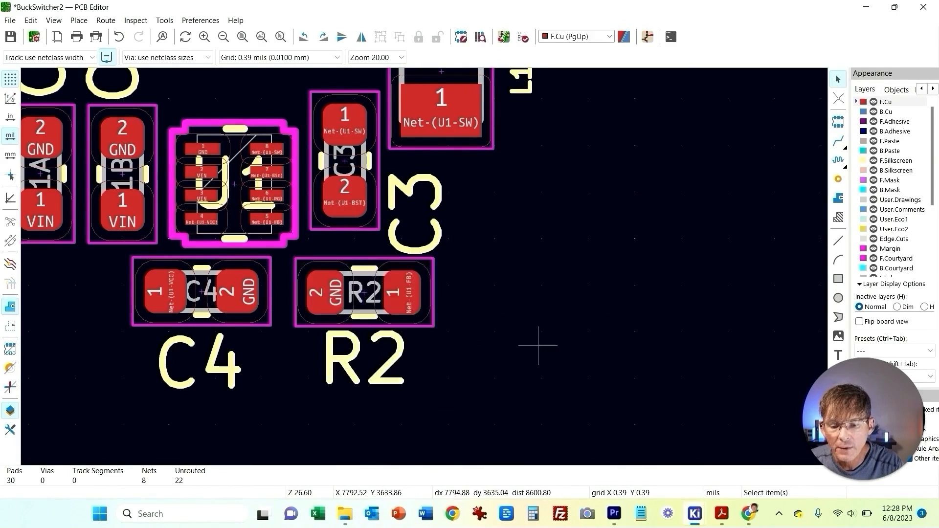
Step: Move R1 from the unplaced parts to the right of R2
scroll(374, 244, "down", 4)
middle_click_drag(144, 168, 325, 273)
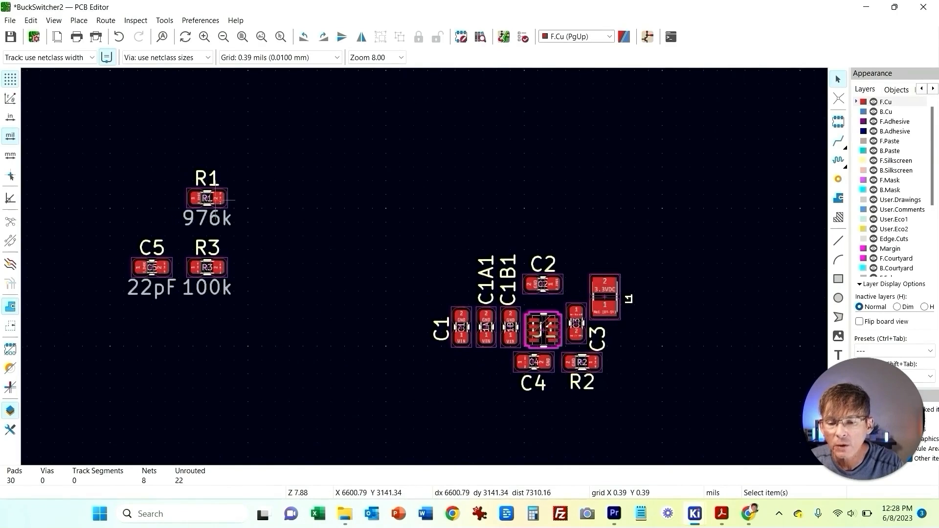
left_click(220, 198)
left_click(255, 185)
left_click_drag(220, 196, 653, 366)
scroll(621, 389, "up", 7)
middle_click_drag(394, 278, 367, 329)
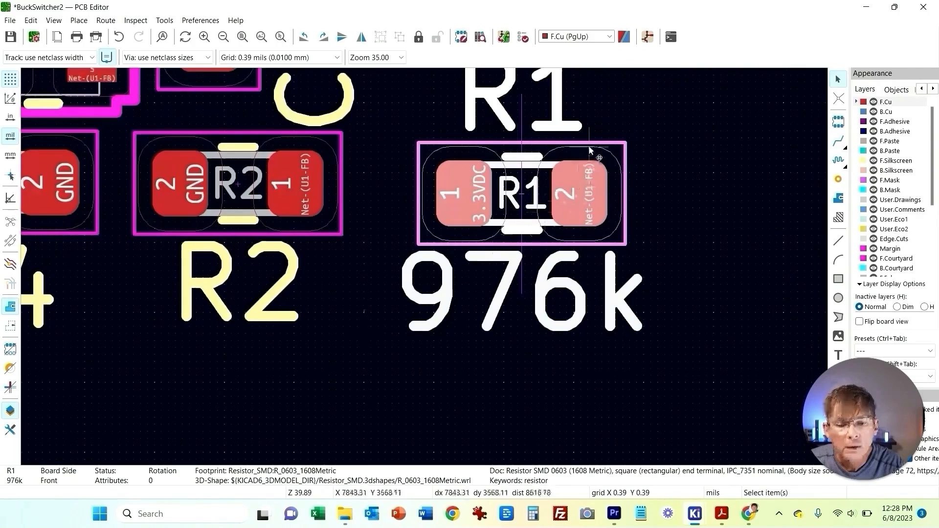
Step: Rotate R1 by 180 degrees, delete its 976k value text, and align R1 right beside R2 with their FB pads facing
key("r")
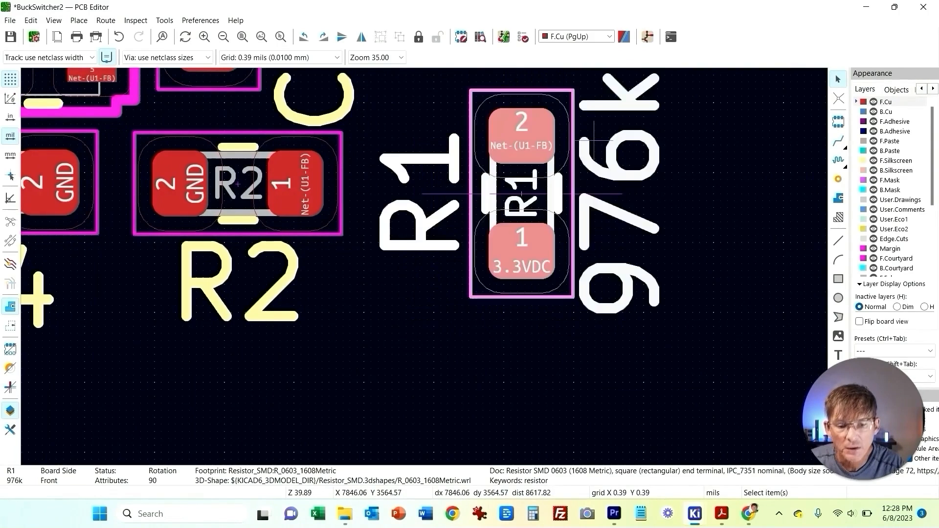
key("r")
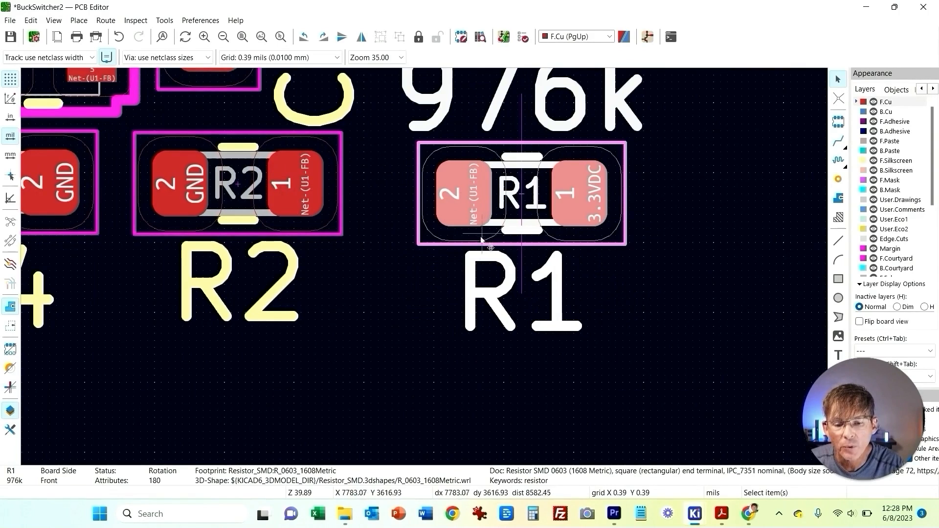
left_click(621, 101)
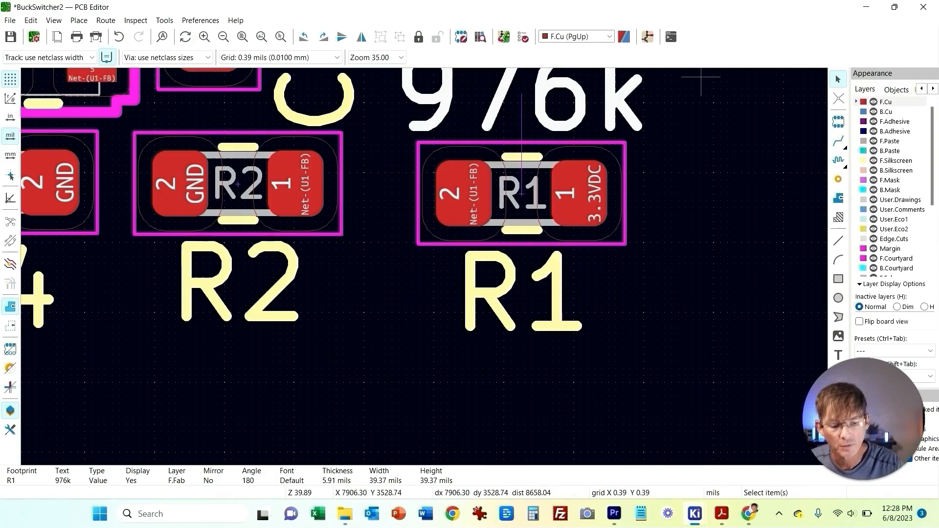
left_click_drag(545, 141, 488, 131)
left_click(615, 383)
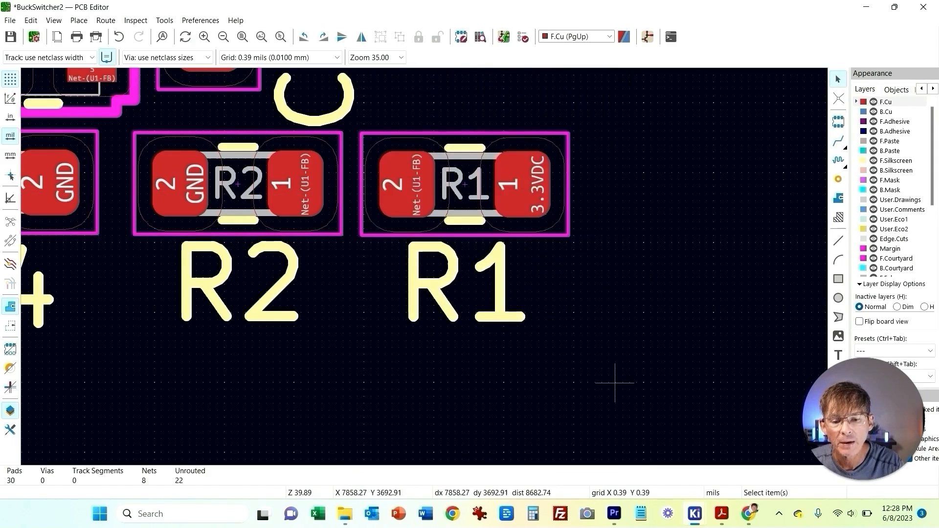
Step: Check the datasheet's Figure 7 for the feedback parts, then move C5 from the unplaced parts to below R1
key("alt+Tab")
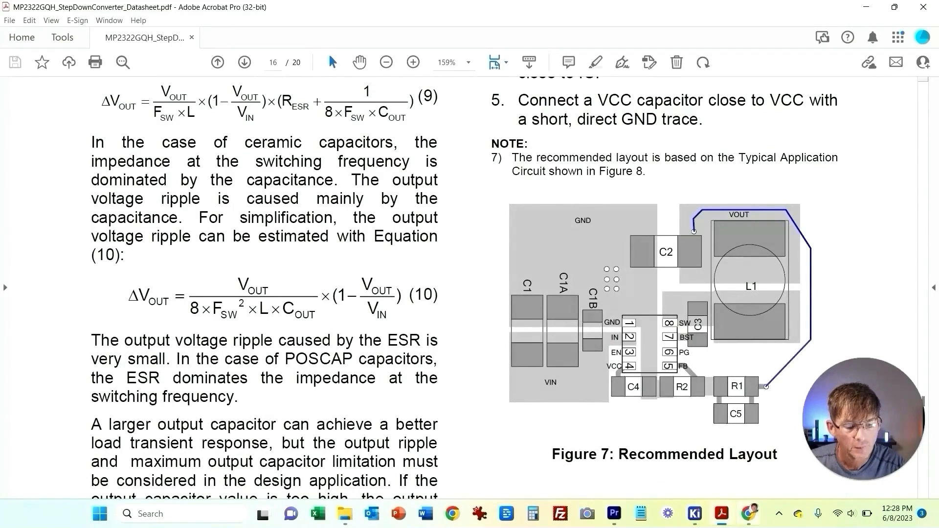
mouse_move(694, 513)
left_click(826, 450)
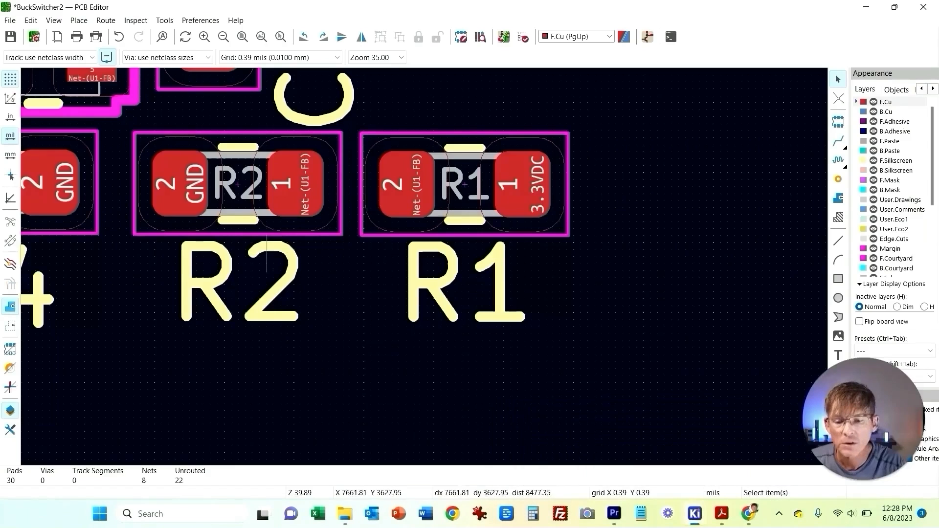
scroll(359, 190, "down", 5)
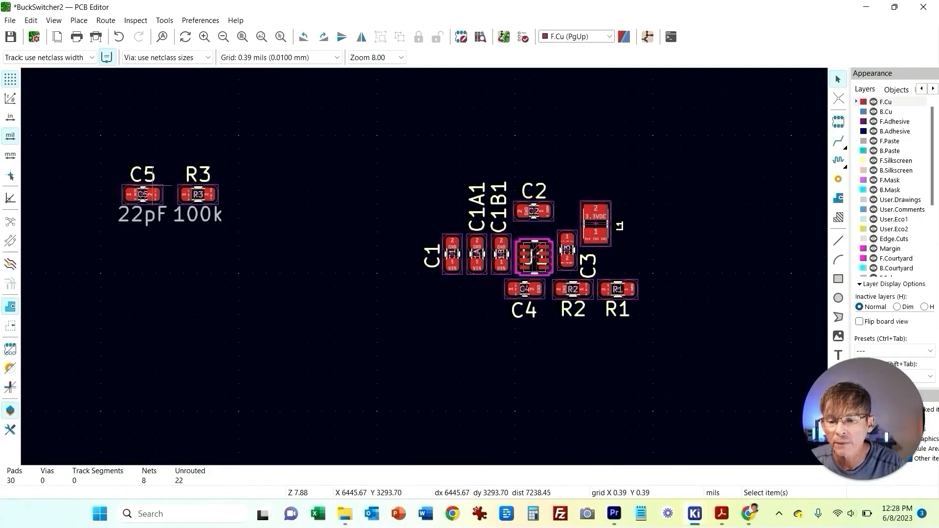
left_click_drag(157, 186, 627, 330)
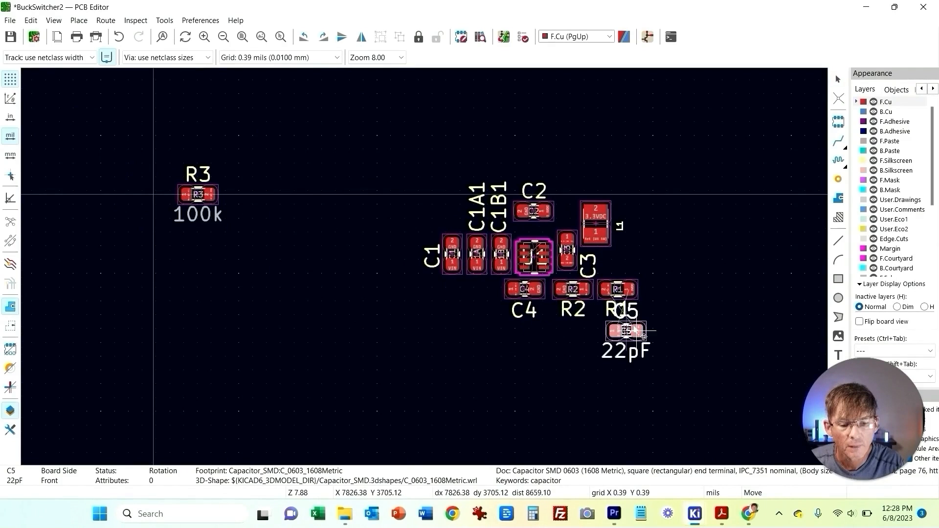
Step: Move the R1 label above its resistor, delete C5's 22pF value text, and move the C5 label below its capacitor
scroll(656, 316, "up", 3)
left_click(252, 235)
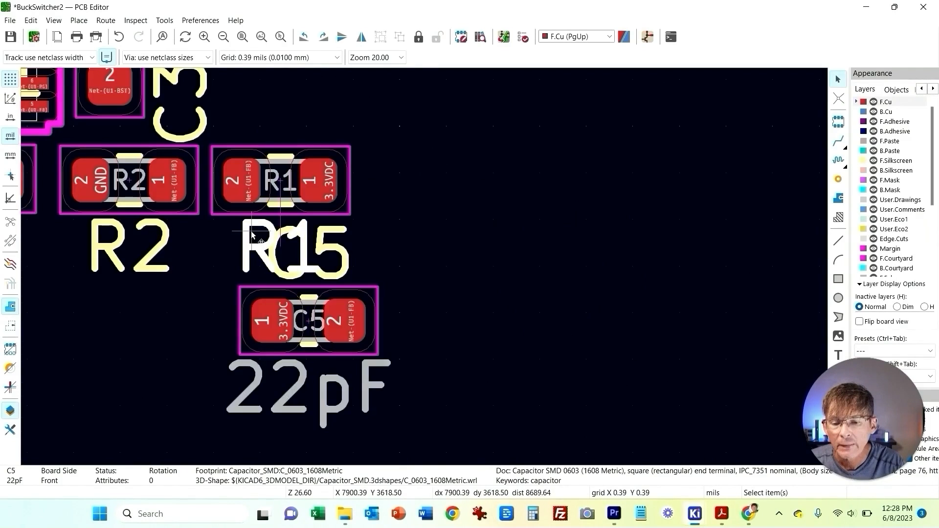
left_click_drag(253, 238, 396, 173)
left_click(374, 391)
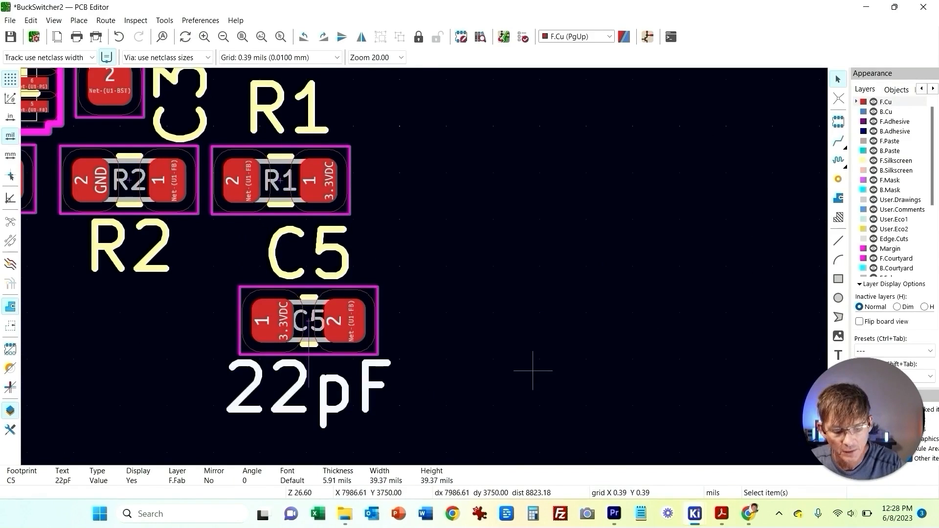
key("Delete")
left_click(329, 250)
left_click_drag(337, 258, 338, 397)
key("Escape")
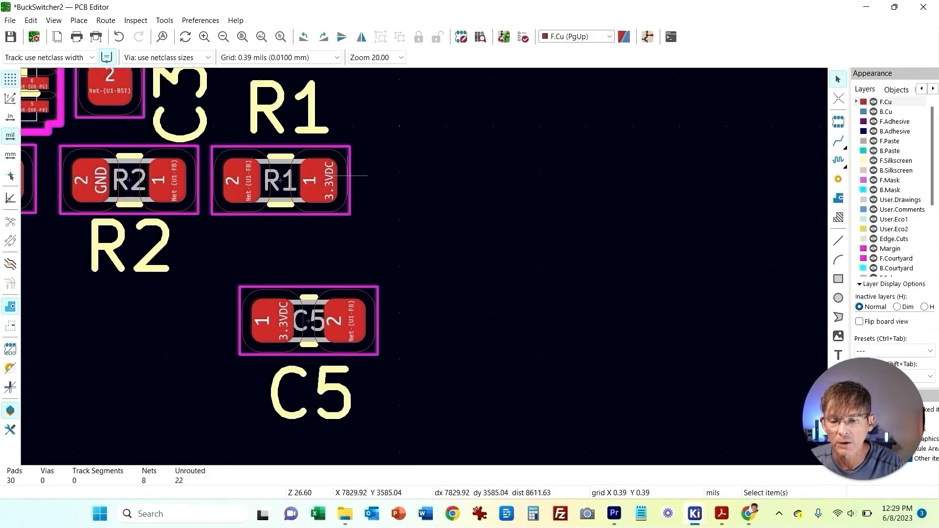
key("r")
key("r")
key("ctrl+z")
key("ctrl+z")
Step: Rotate C5 by 180 degrees so its FB and 3.3VDC pads line up with those of R1
left_click(451, 311)
left_click(355, 305)
key("r")
key("r")
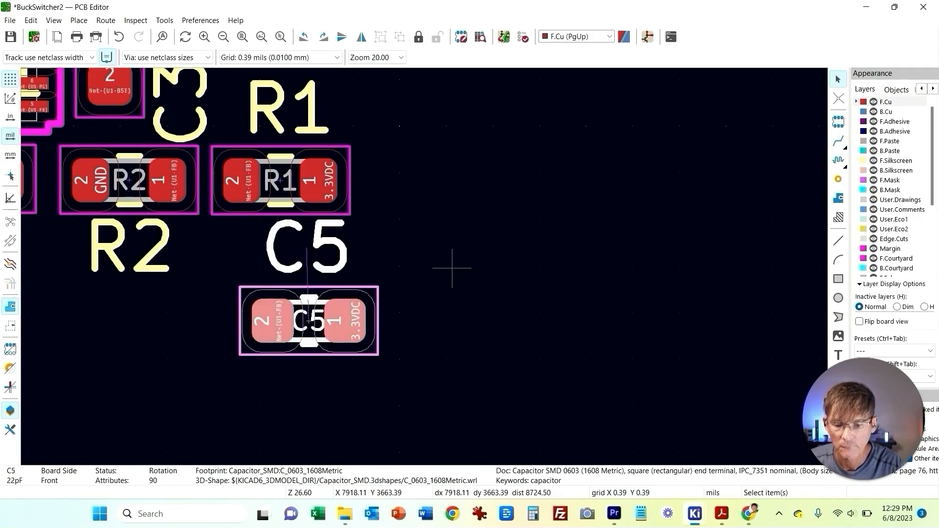
left_click(494, 342)
Step: Move the C5 label back below its capacitor and bring C5 up directly beneath R1
left_click(340, 266)
left_click_drag(341, 266, 346, 415)
left_click(352, 354)
left_click_drag(353, 356, 328, 297)
Step: Select R3 in the layout and examine in the schematic how it connects to U1's PG and VCC pins
scroll(491, 225, "down", 4)
middle_click_drag(384, 140, 608, 199)
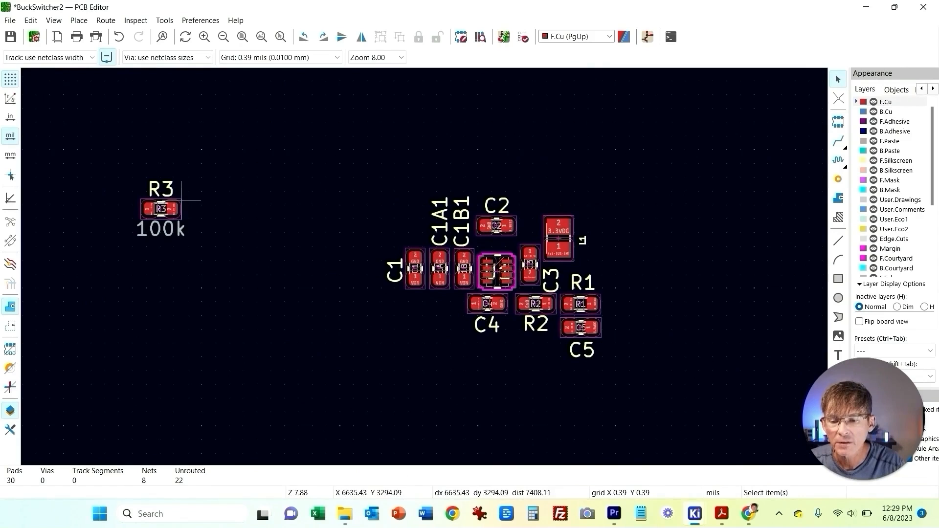
left_click(180, 203)
mouse_move(694, 514)
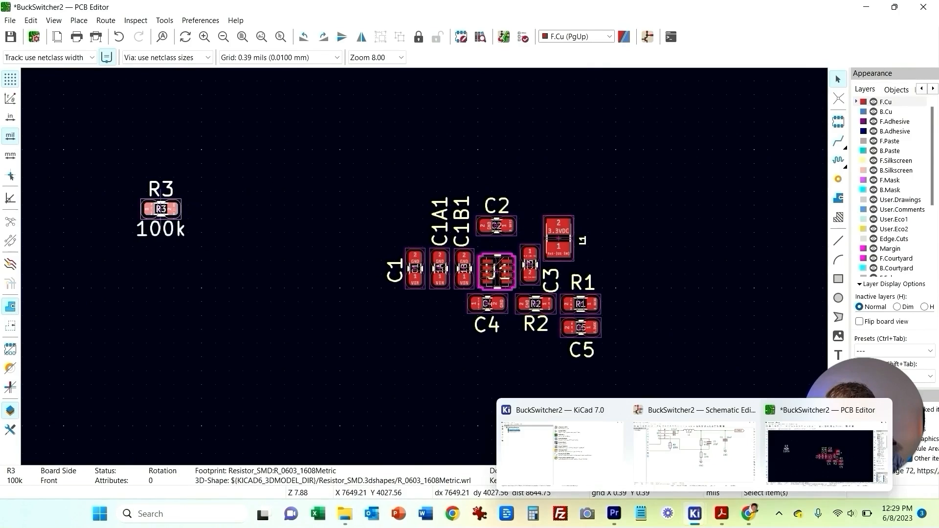
left_click(700, 455)
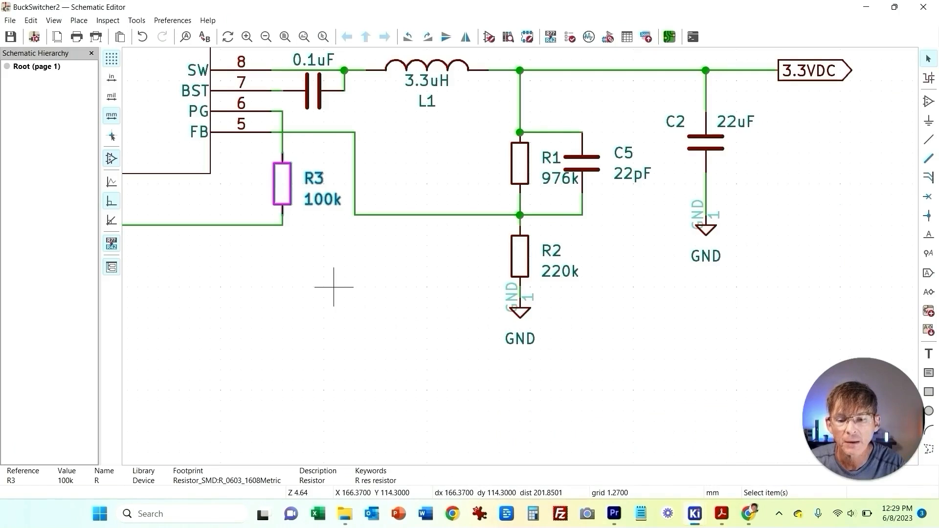
scroll(335, 279, "down", 4)
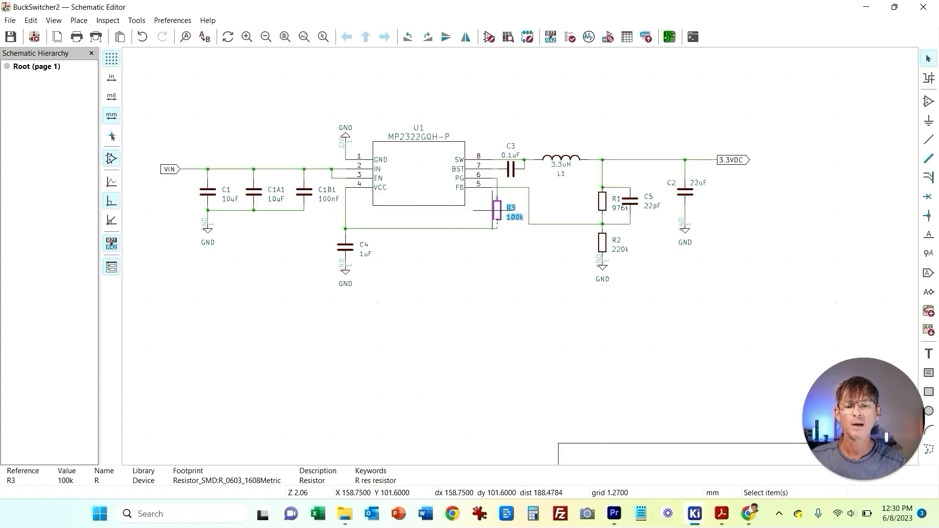
left_click(488, 266)
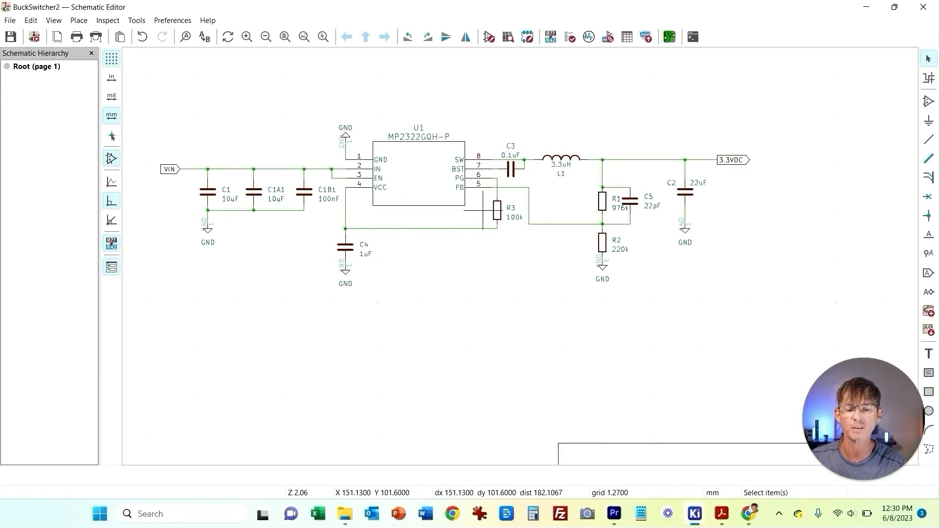
Step: Switch back to the PCB Editor and move R3 from its unplaced position to below C1A1, left of C4
mouse_move(695, 513)
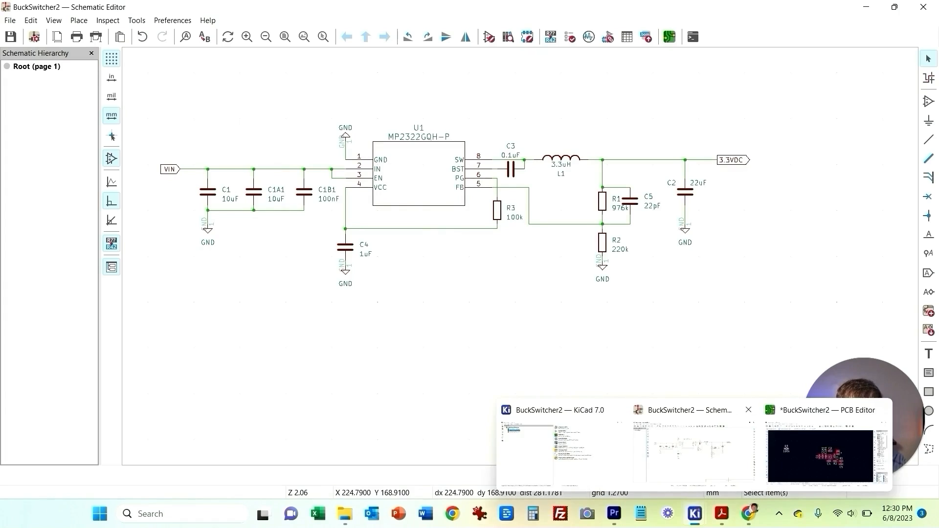
left_click(826, 455)
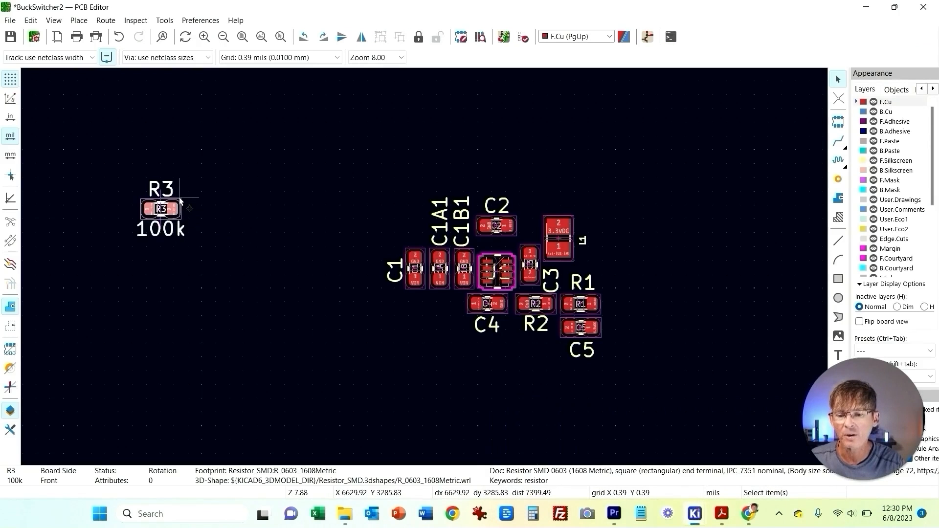
key("m")
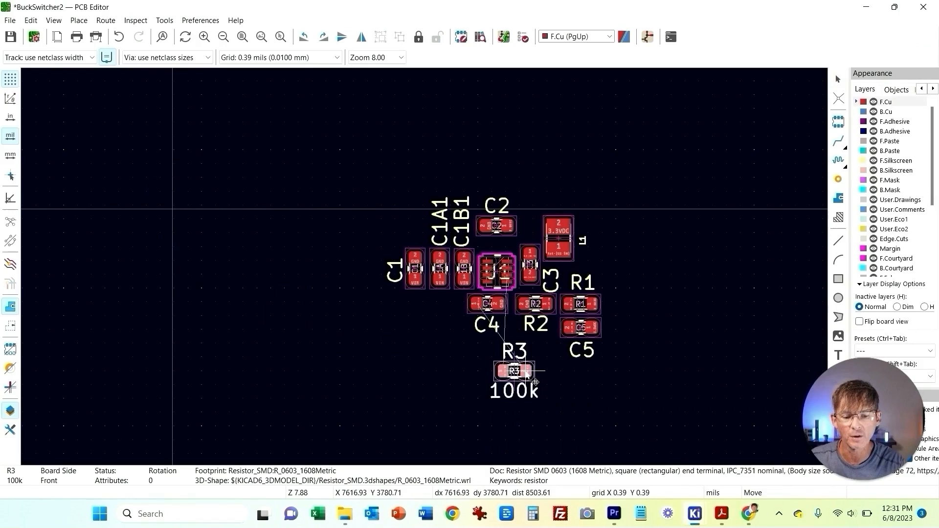
left_click(535, 381)
scroll(535, 381, "up", 3)
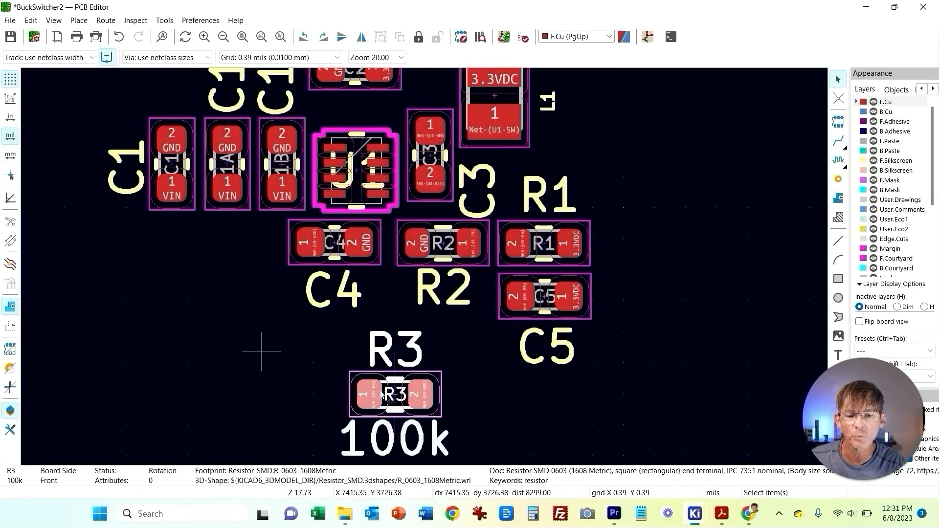
key("m")
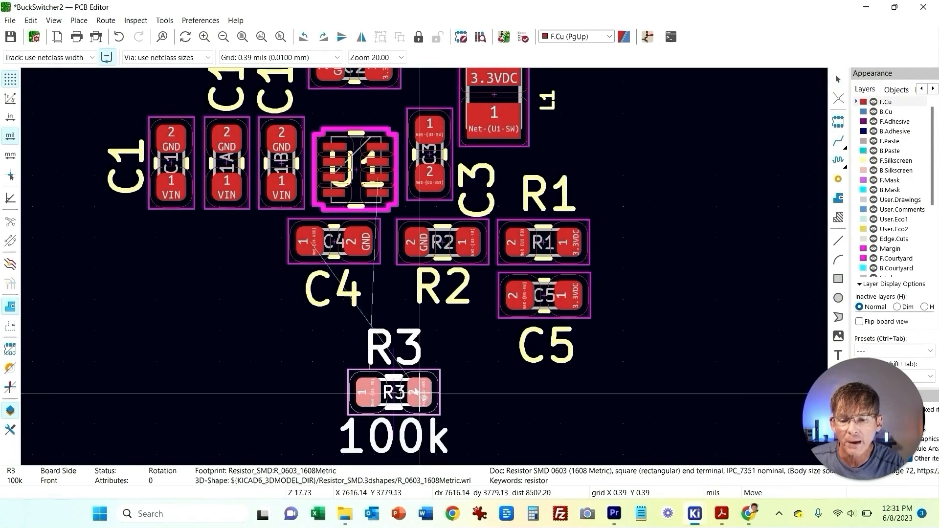
left_click(224, 335)
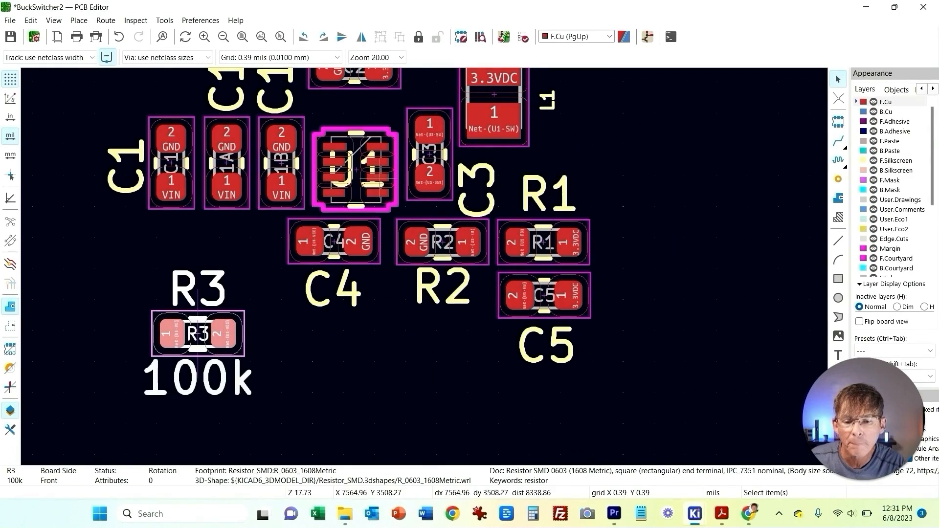
Step: Compare U1's pads and the surrounding parts with the datasheet's Figure 7, then shift C3 upward beside U1
scroll(401, 177, "up", 3)
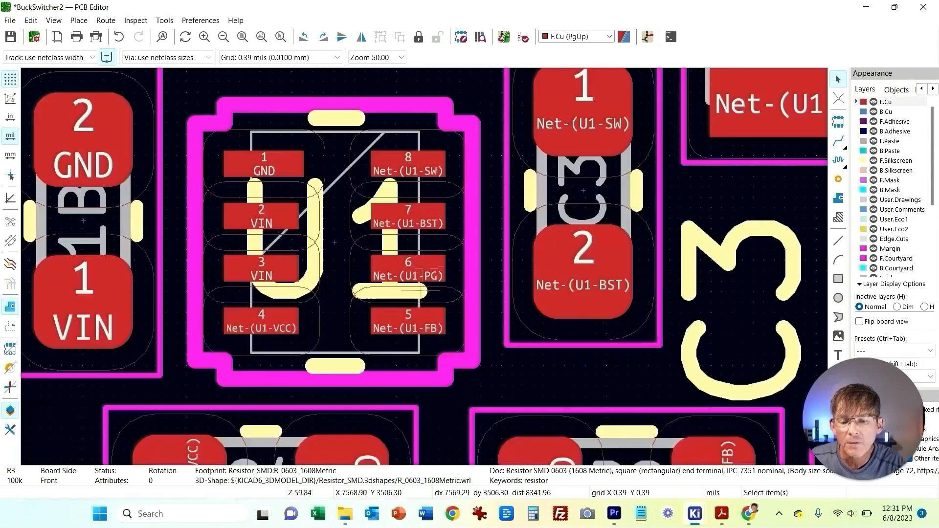
scroll(420, 220, "down", 1)
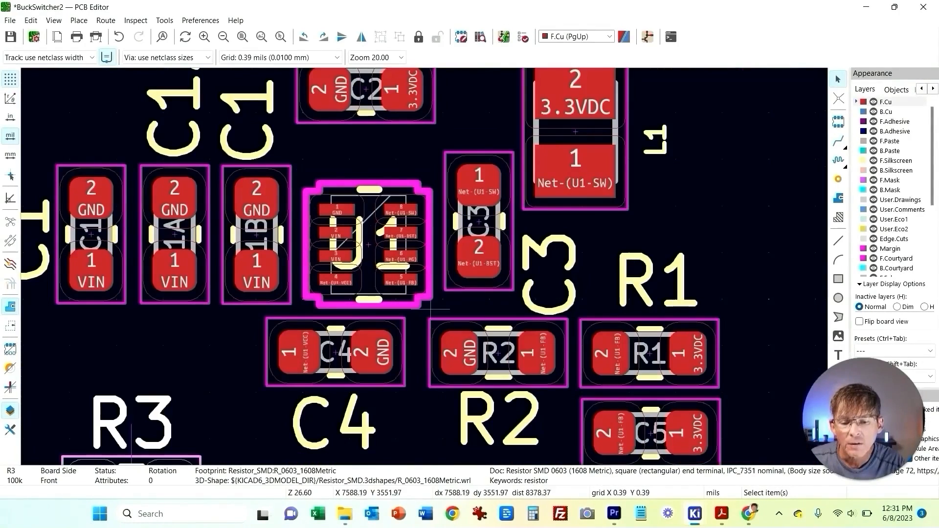
middle_click_drag(457, 303, 418, 241)
key("alt+Tab")
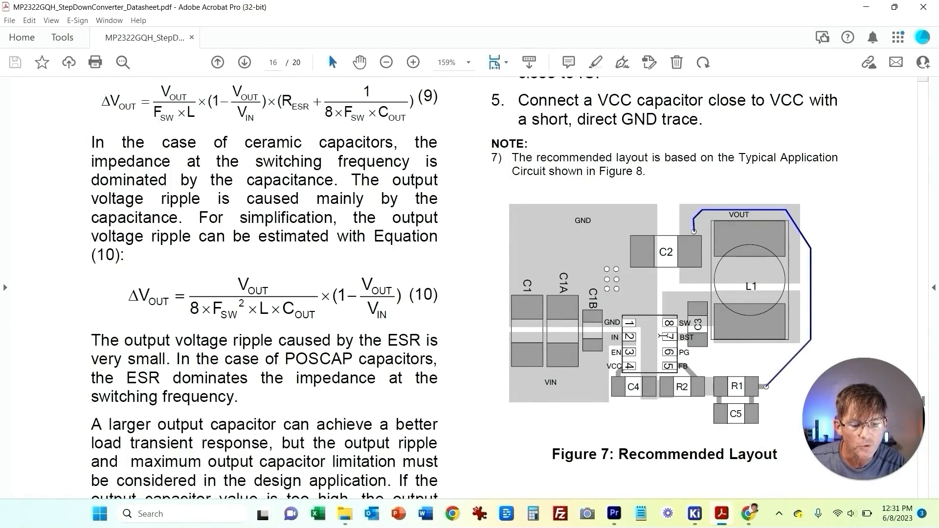
left_click(695, 513)
left_click(788, 451)
middle_click_drag(659, 198, 593, 270)
left_click(385, 175)
key("m")
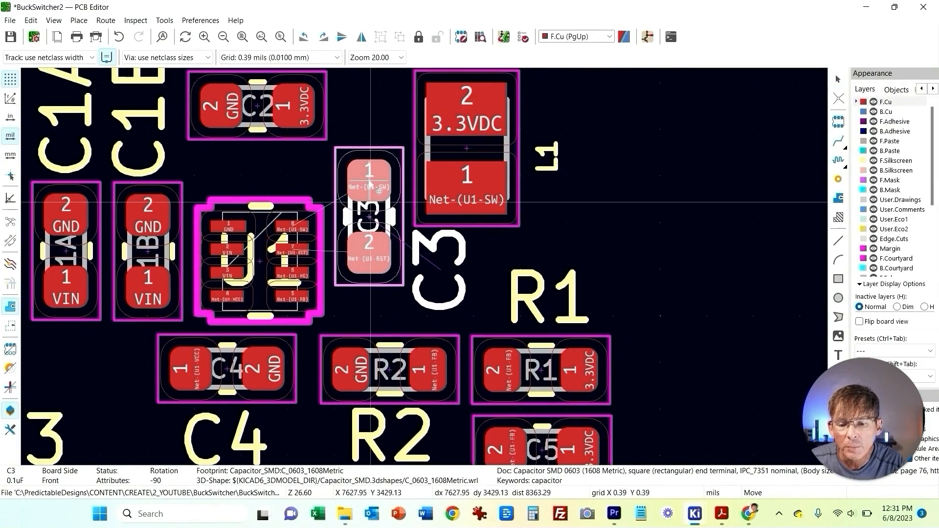
left_click(377, 182)
Step: Shift inductor L1 slightly upward so its SW pad sits closer in height to C3's SW pad
left_click(506, 218)
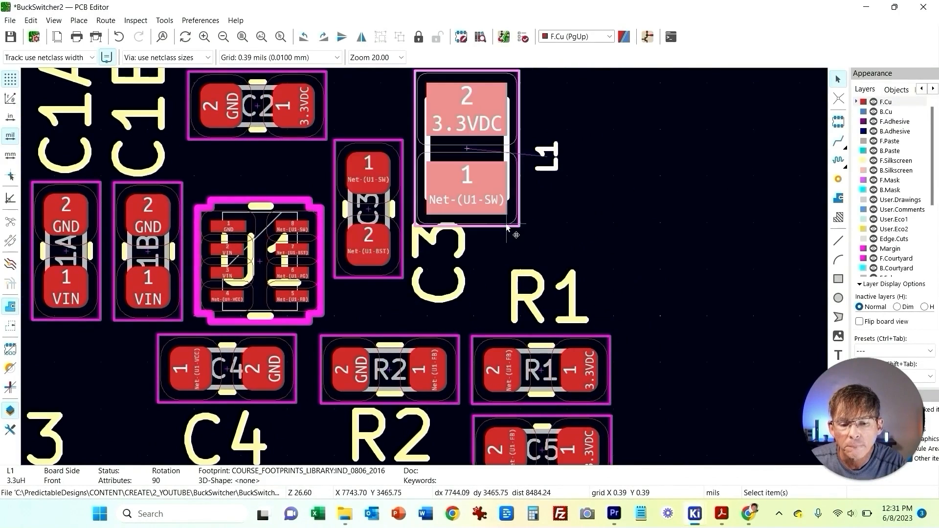
key("m")
left_click(470, 160)
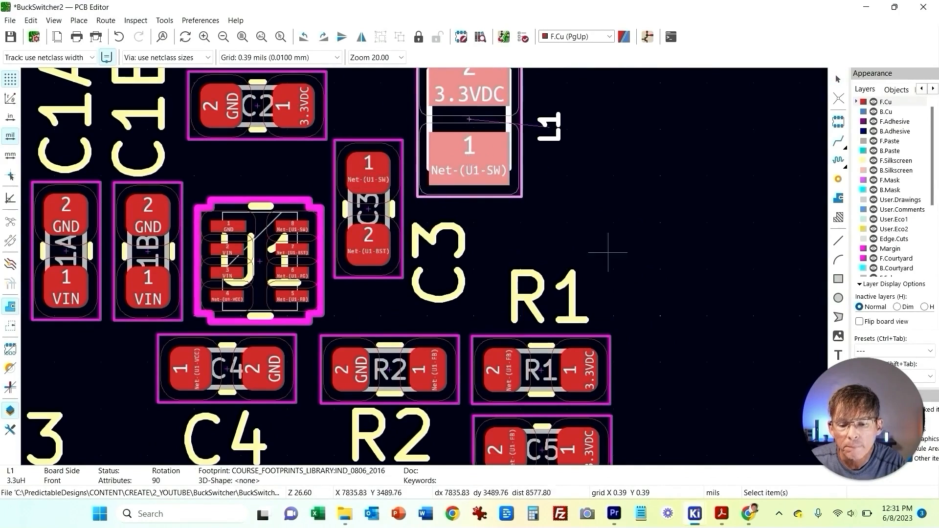
left_click(610, 252)
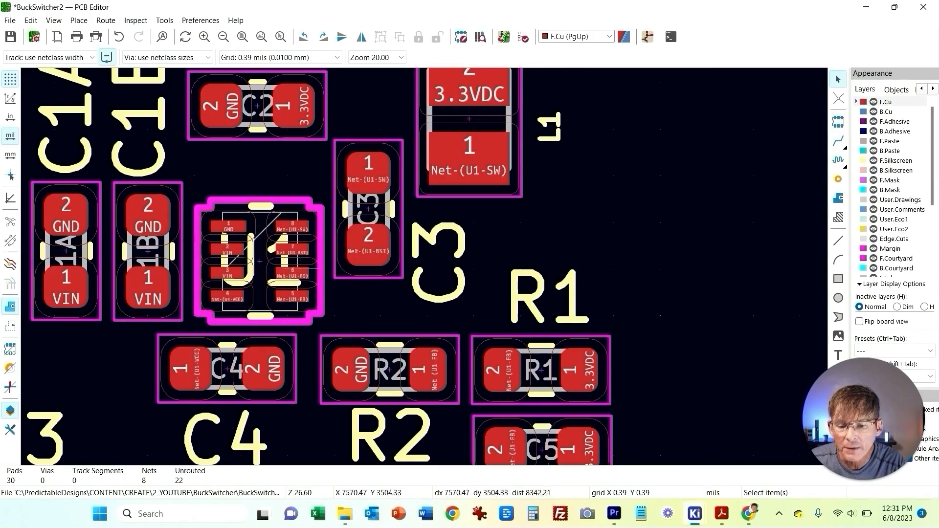
Step: Nudge C3 slightly upward and a little farther from U1
left_click(397, 283)
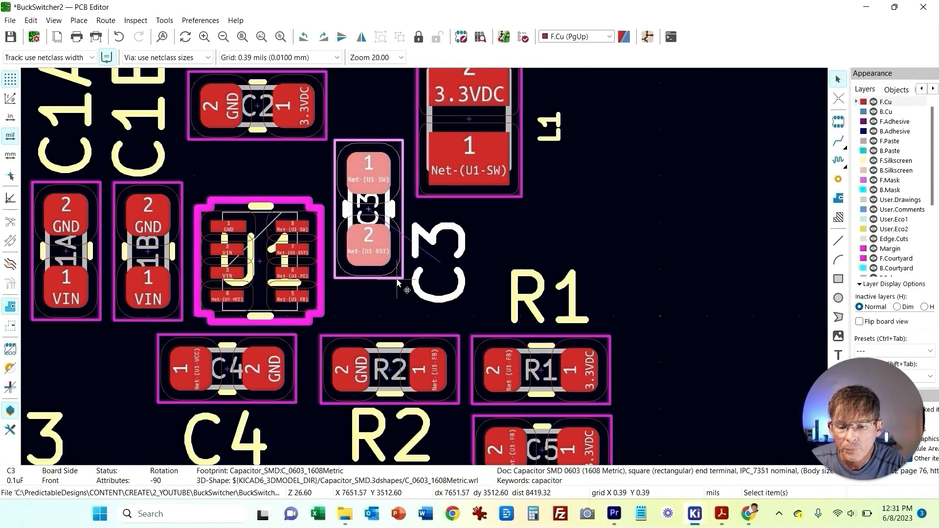
key("m")
left_click(369, 265)
Step: Move R3 from below C1A1 to the free area beneath L1, above R1
scroll(379, 307, "down", 2)
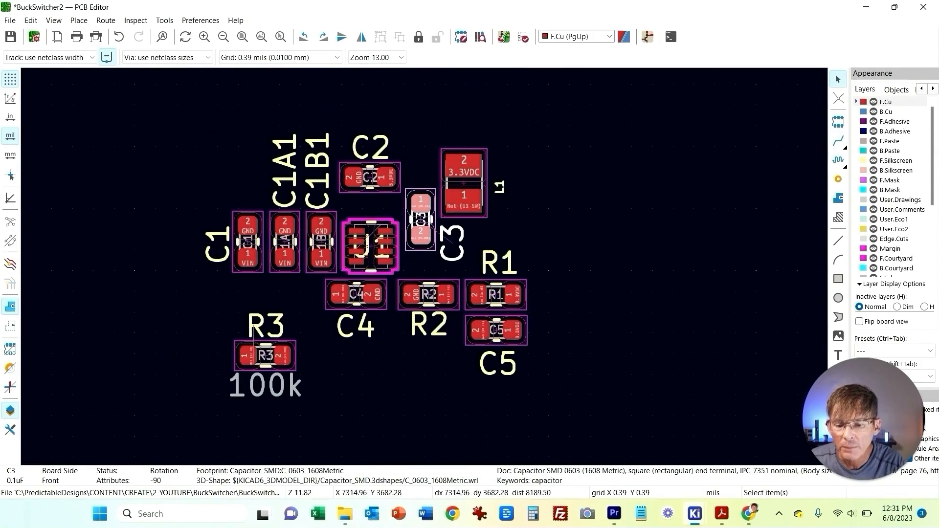
left_click(248, 355)
key("m")
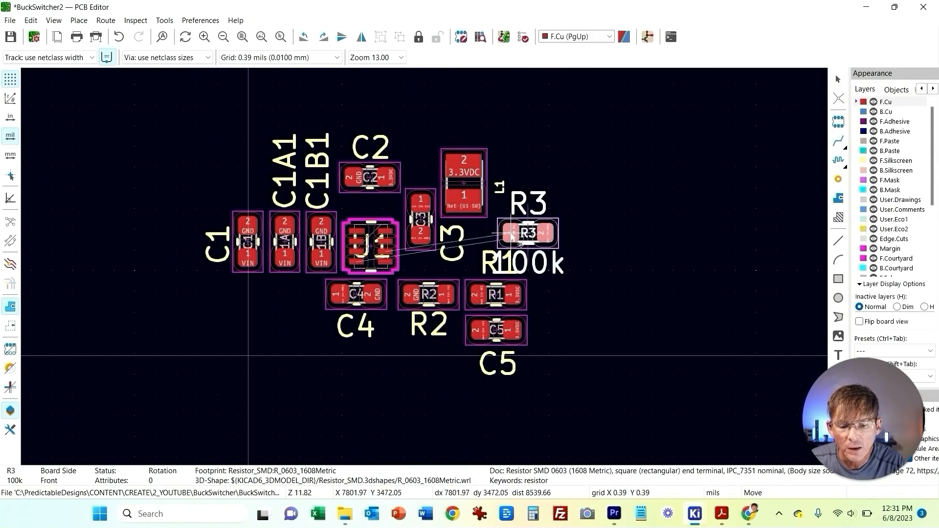
left_click(512, 236)
Step: Move R1's reference label to the right end of R1 and delete R3's 100k value text
left_click(488, 266)
key("m")
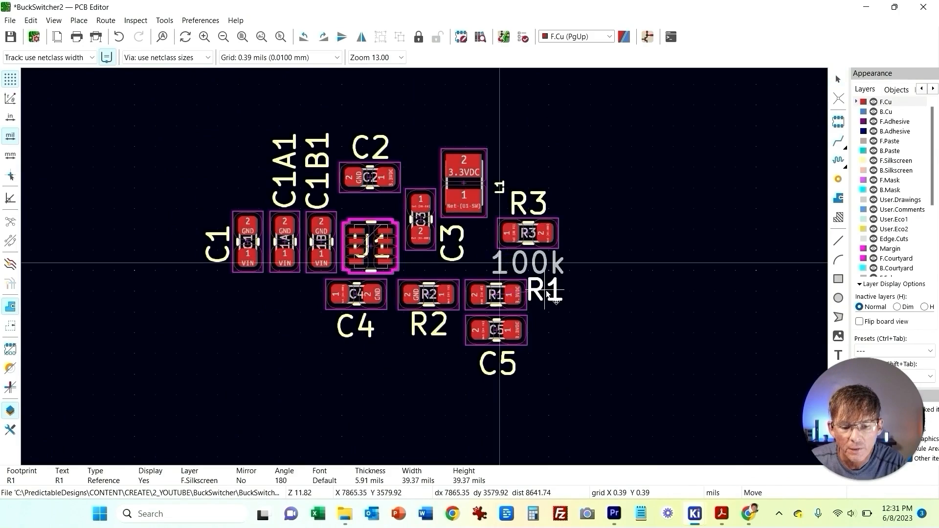
left_click(546, 292)
left_click(546, 265)
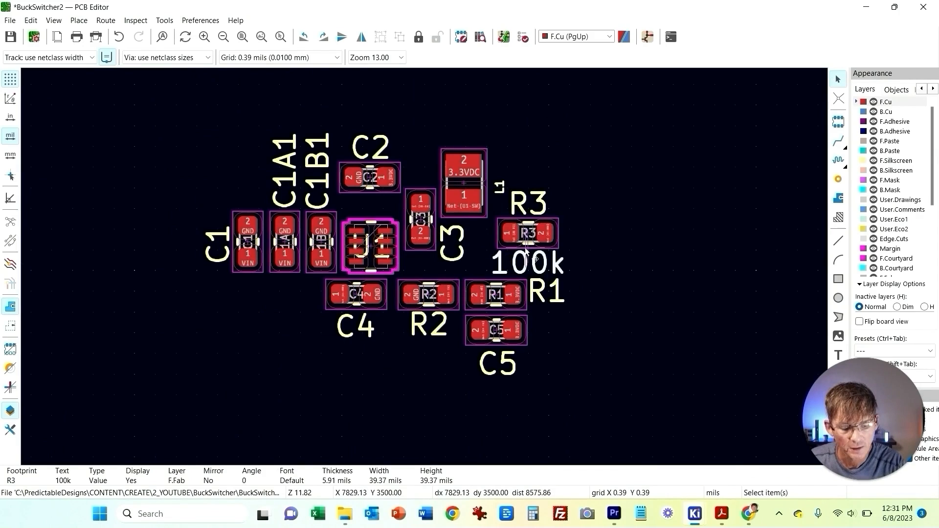
key("Delete")
Step: Move R3 down and slightly left so it sits just above R1
left_click(506, 247)
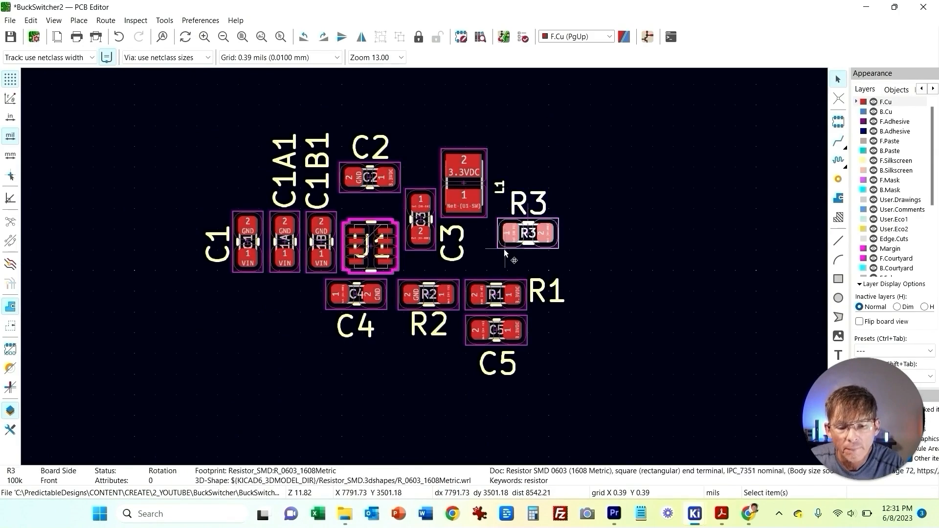
key("m")
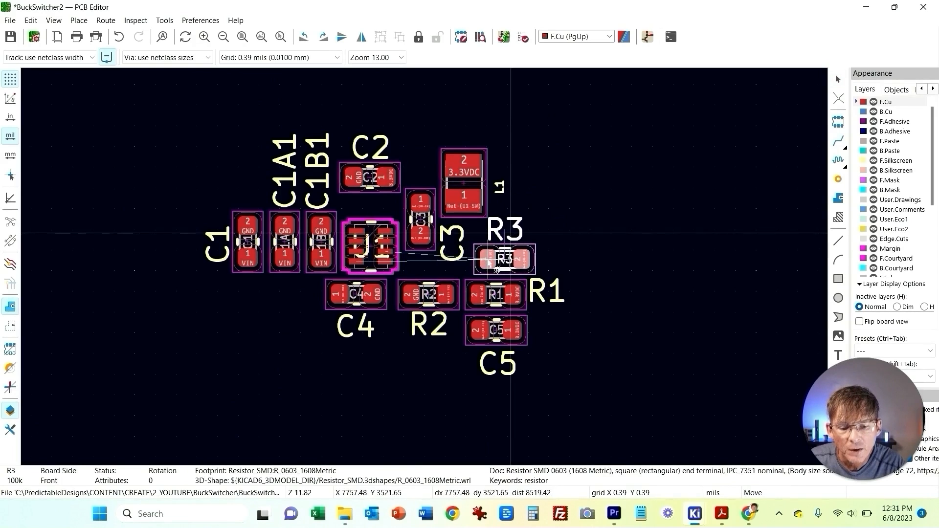
left_click(494, 269)
scroll(536, 249, "up", 2)
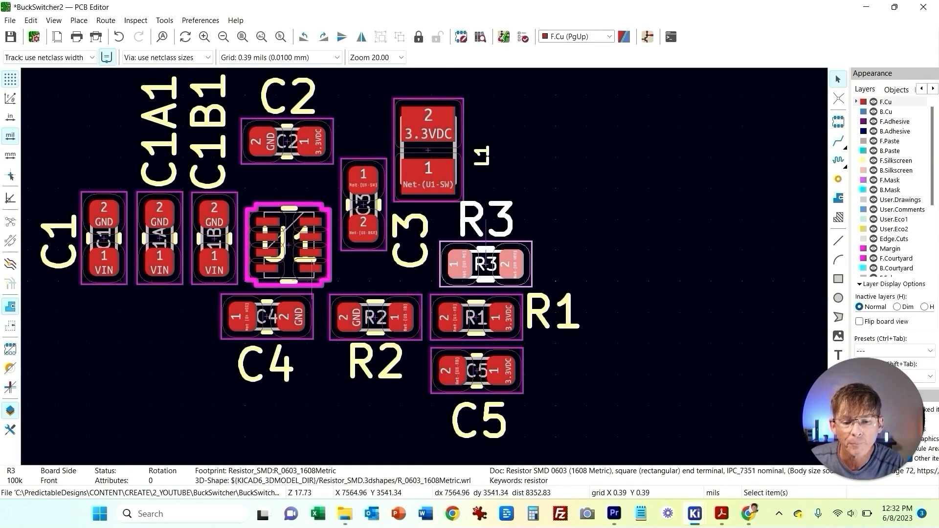
scroll(312, 279, "up", 1)
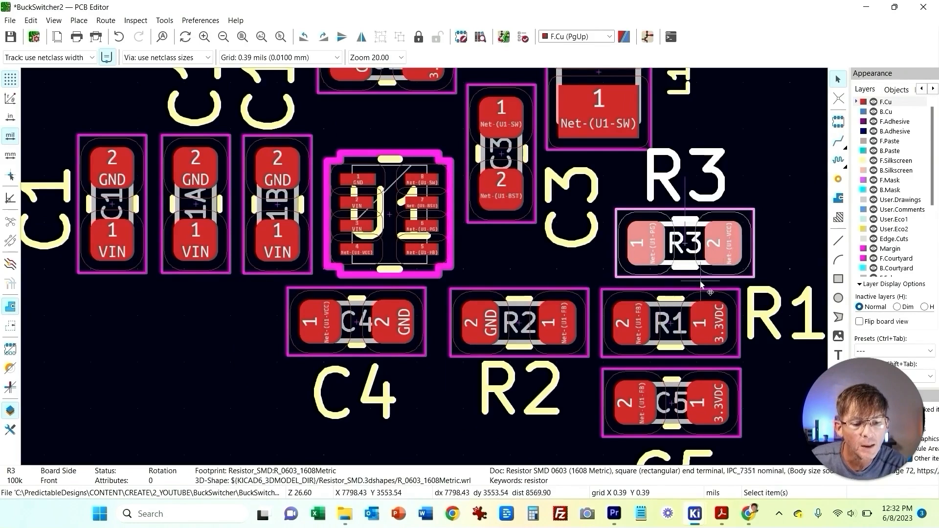
scroll(458, 185, "down", 1)
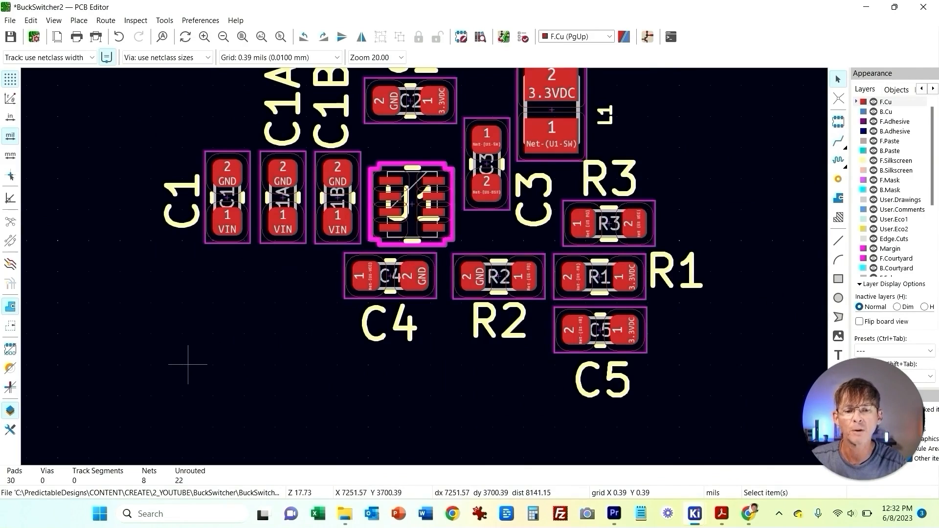
middle_click_drag(749, 130, 698, 215)
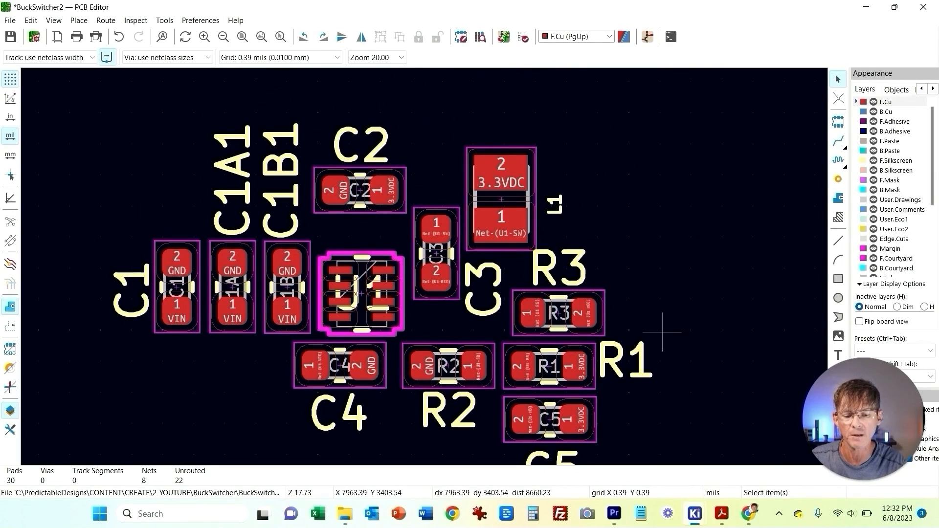
mouse_move(695, 513)
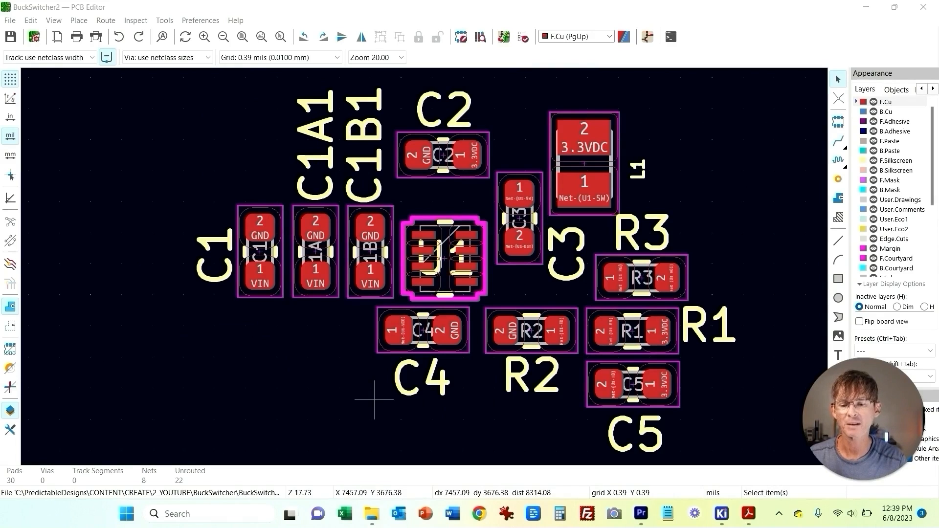
left_click(721, 513)
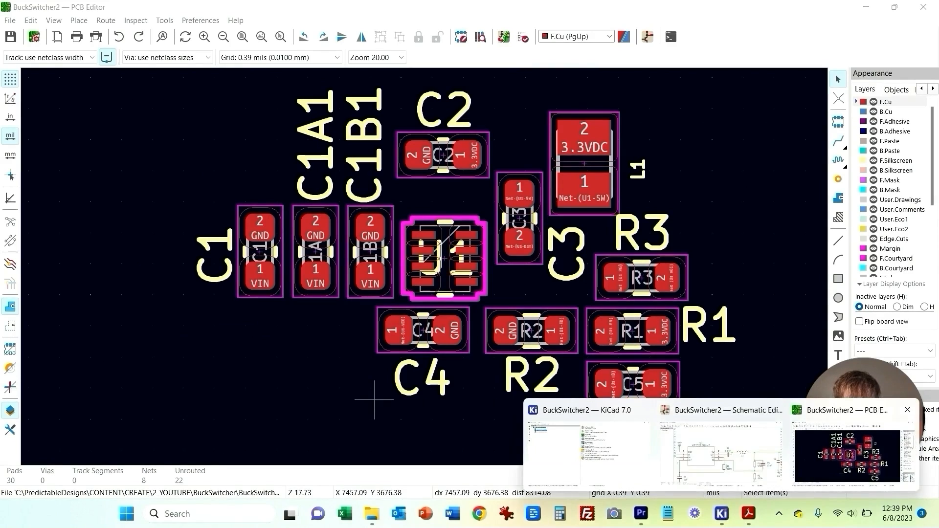
left_click(842, 455)
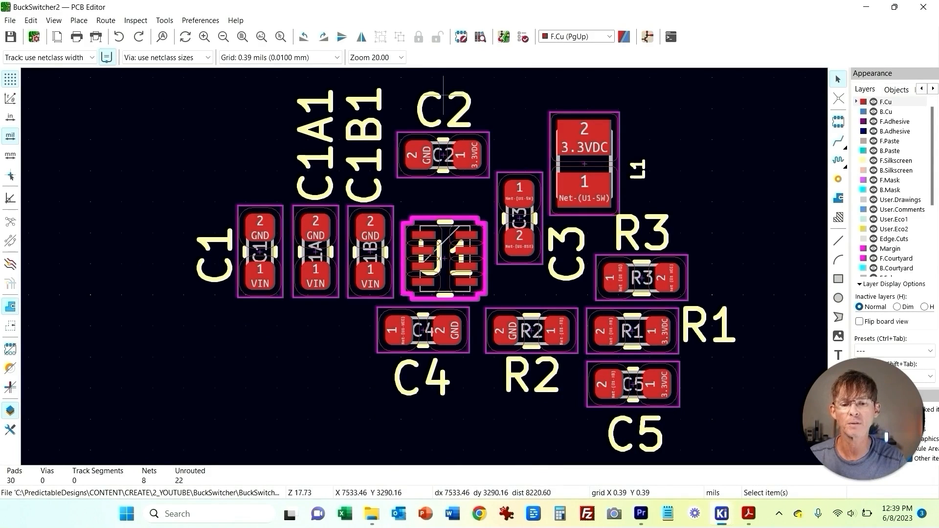
Step: Delete the silkscreen reference labels of C1, C1A1, C1B1, C2, L1, R3, C3, R1, C5, R2 and C4, leaving U1's label
left_click(215, 255)
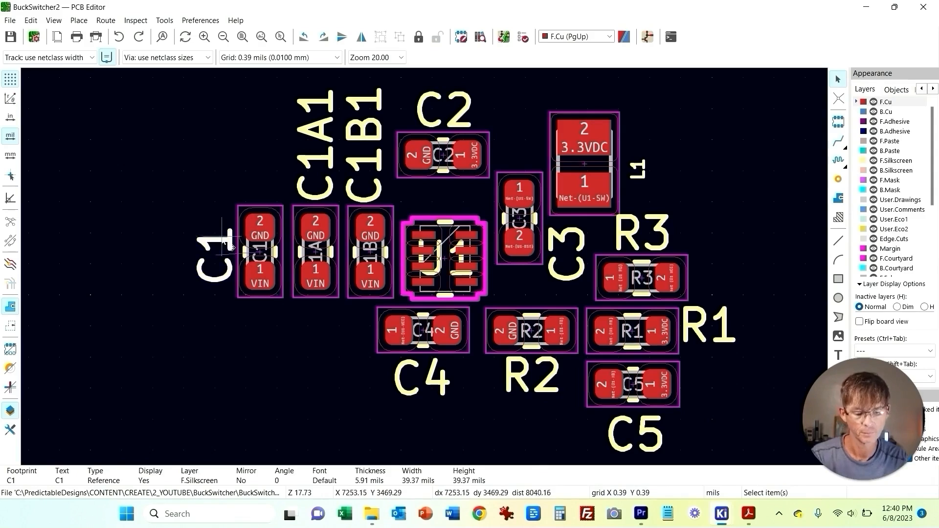
key("Delete")
left_click(314, 146)
key("Delete")
left_click(363, 144)
key("Delete")
left_click(444, 110)
key("Delete")
left_click(637, 168)
key("Delete")
left_click(652, 230)
key("Delete")
left_click(565, 255)
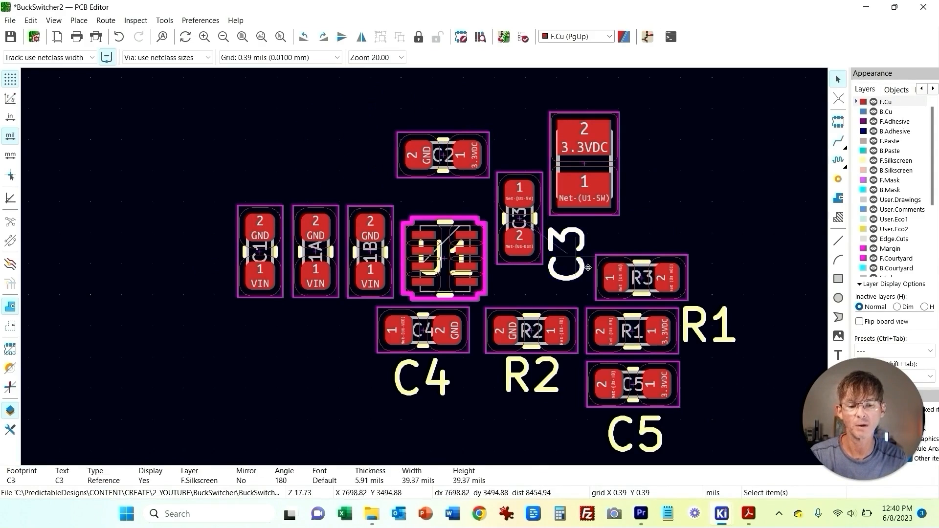
key("Delete")
left_click(708, 323)
key("Delete")
left_click(634, 433)
key("Delete")
left_click(532, 375)
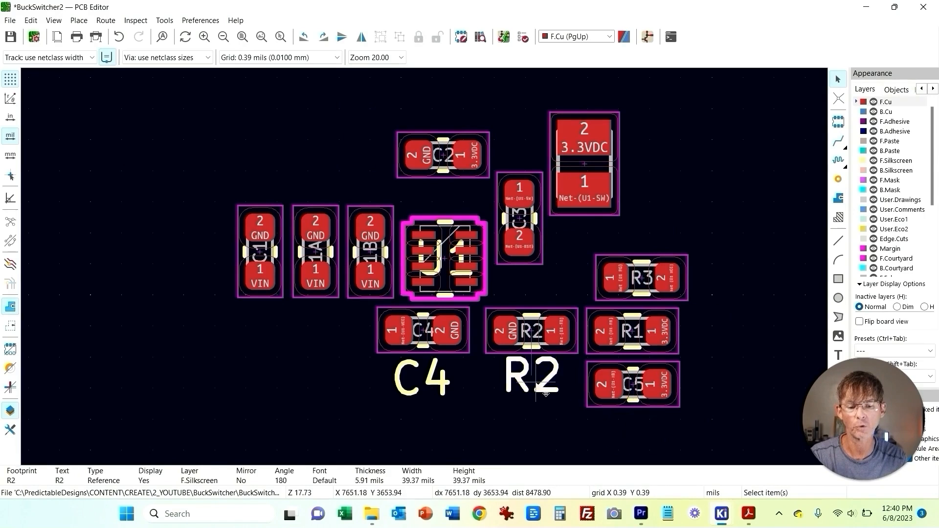
key("Delete")
left_click(407, 382)
key("Delete")
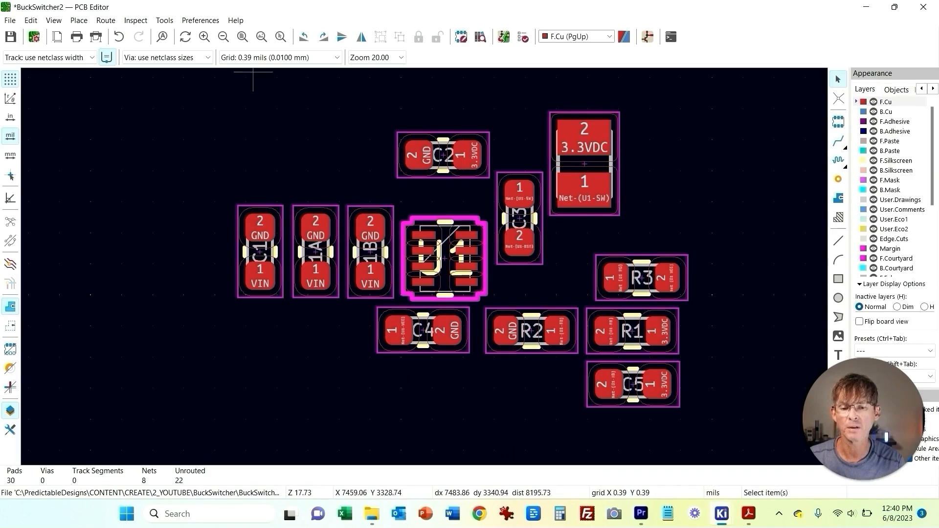
Step: Start a filled copper zone on F.Cu with its first corner above C1 and assign it to the GND net
key("alt+p")
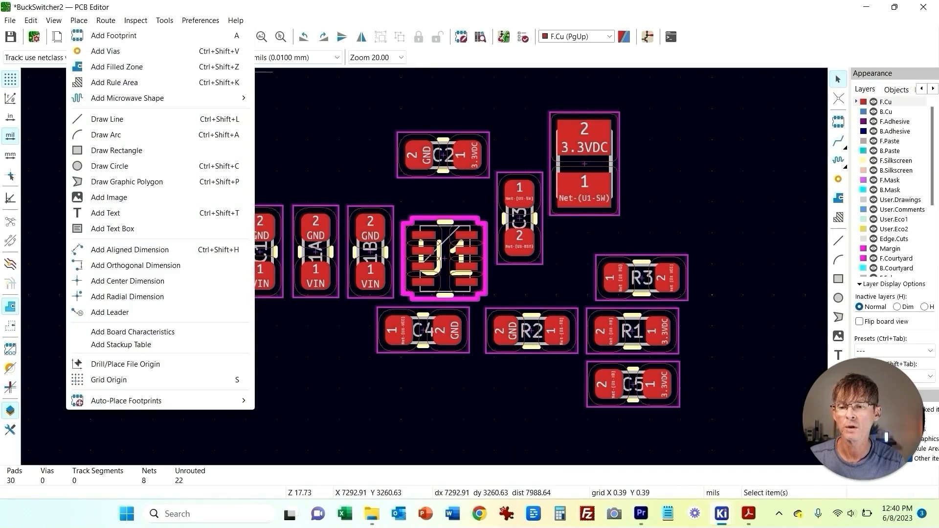
key("Down")
key("Down")
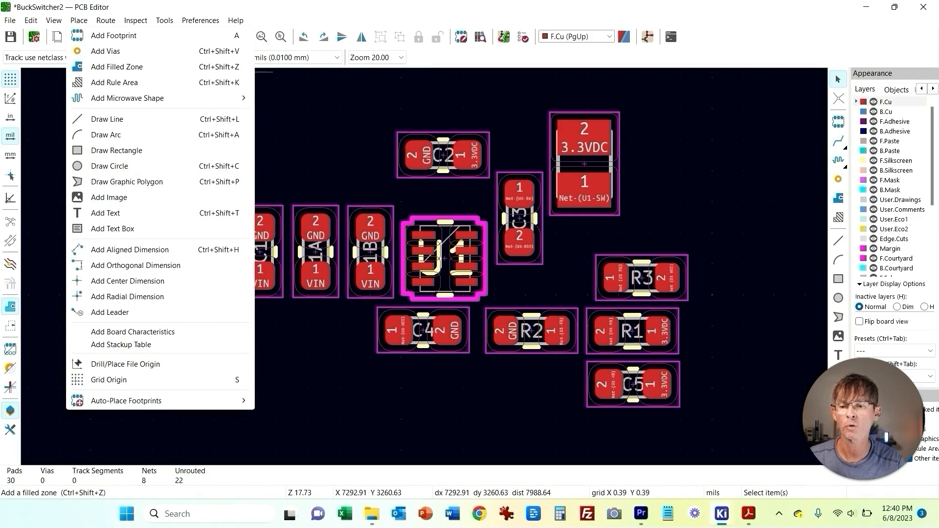
left_click(138, 67)
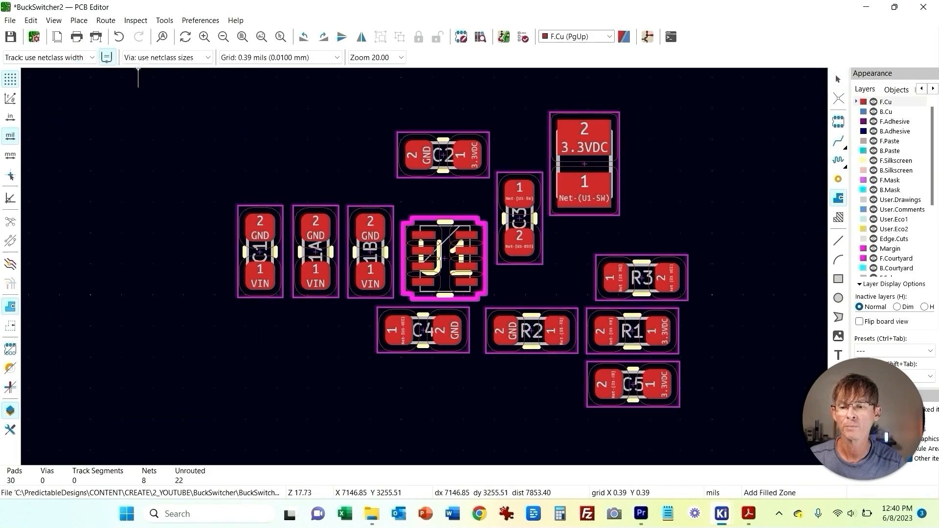
left_click(237, 128)
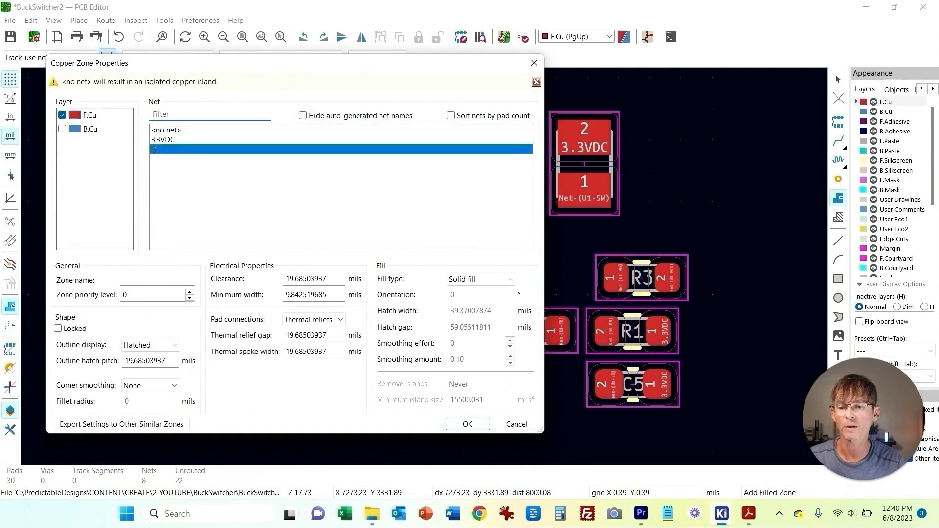
left_click(159, 150)
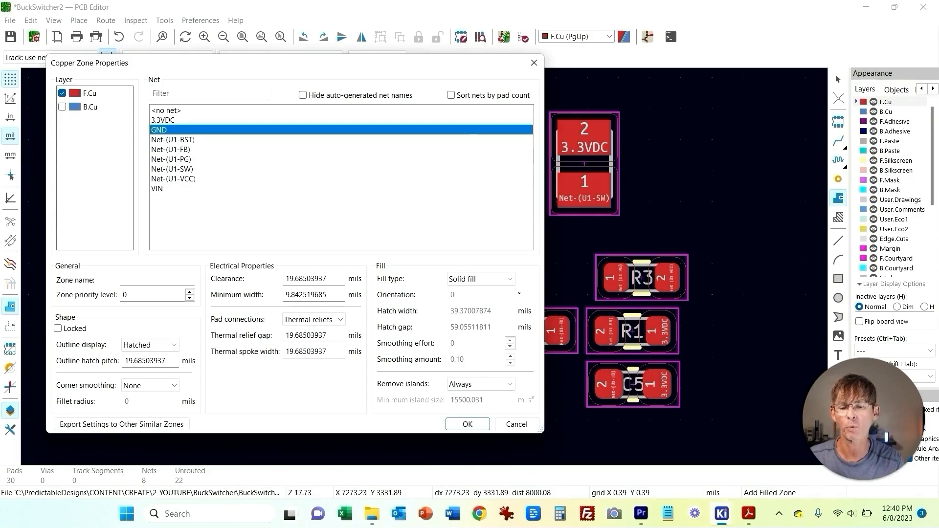
Step: Set the zone's clearance and minimum width to 10 mils, choose solid pad connections, and accept the zone properties
double_click(306, 279)
type("10")
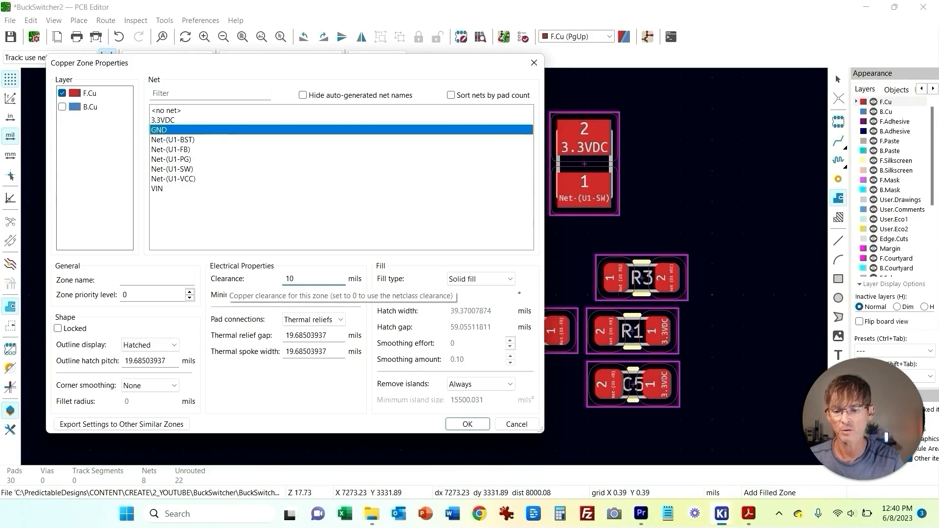
double_click(325, 294)
type("10")
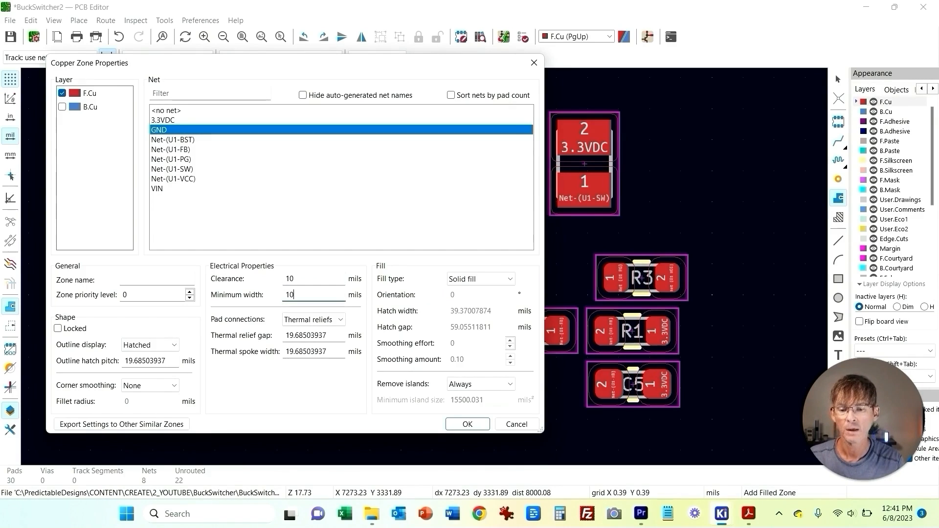
key("Tab")
left_click(321, 320)
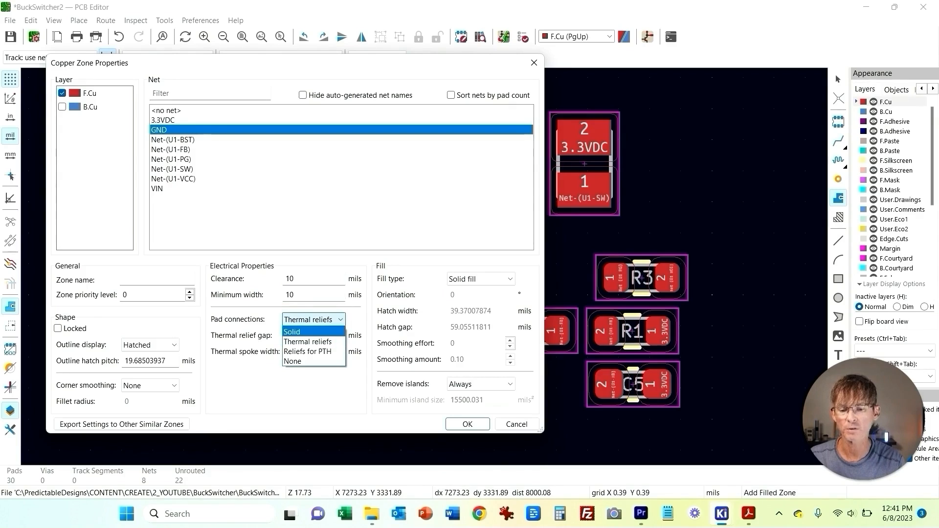
key("Return")
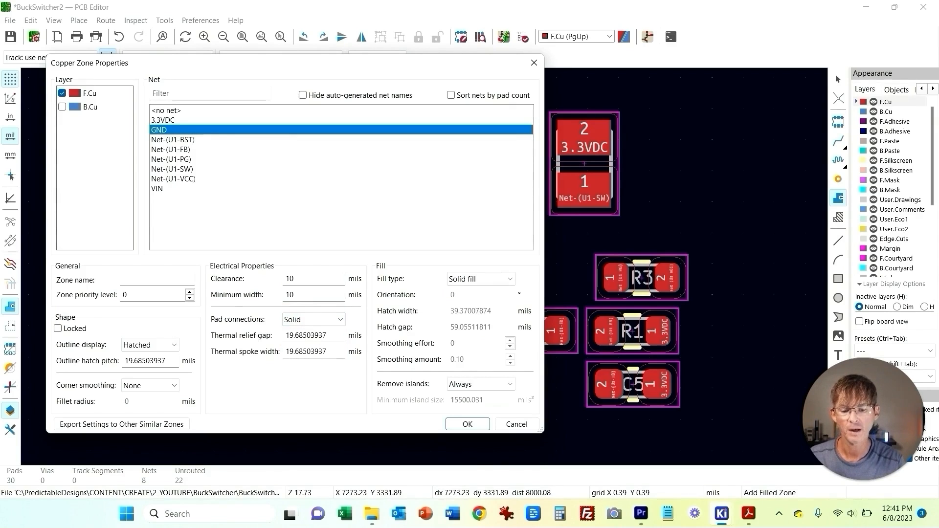
left_click(467, 424)
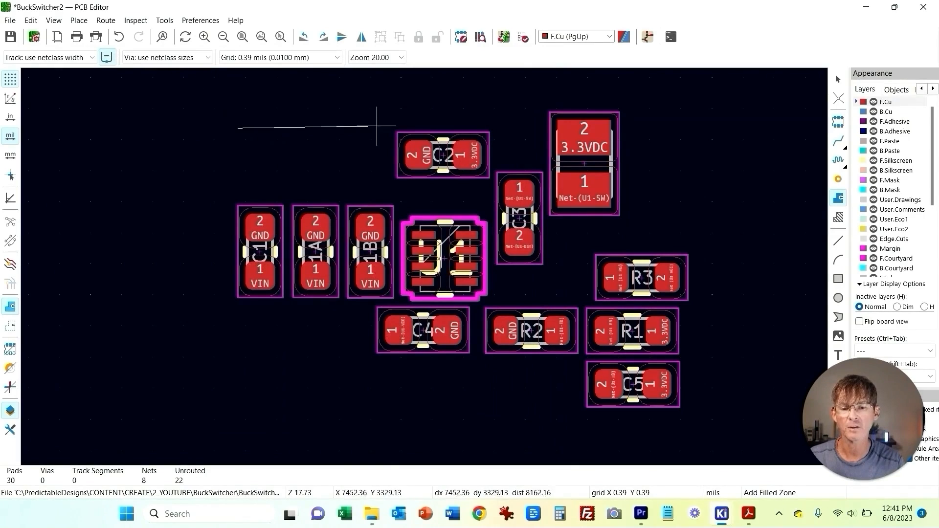
Step: Outline the GND zone across the GND pads of C2, U1, C1B1, C1A1 and C1, and close it
left_click(434, 128)
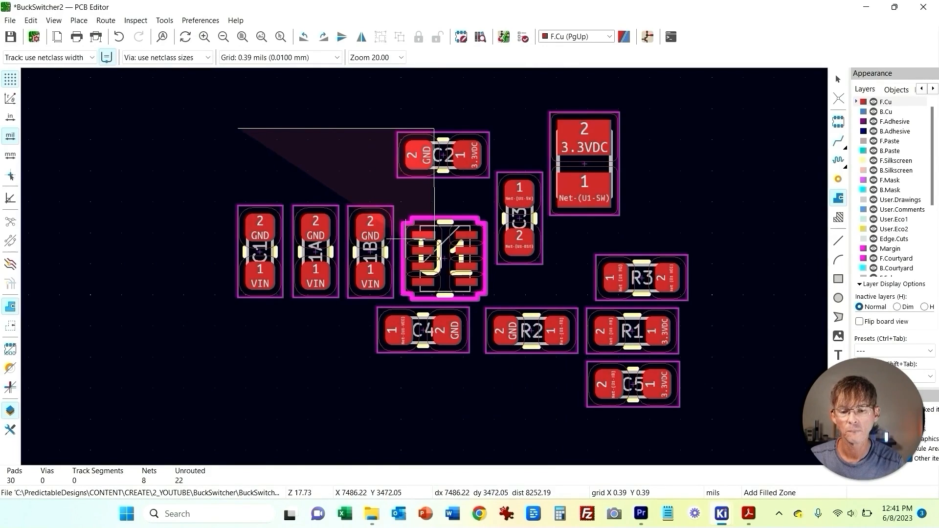
left_click(384, 242)
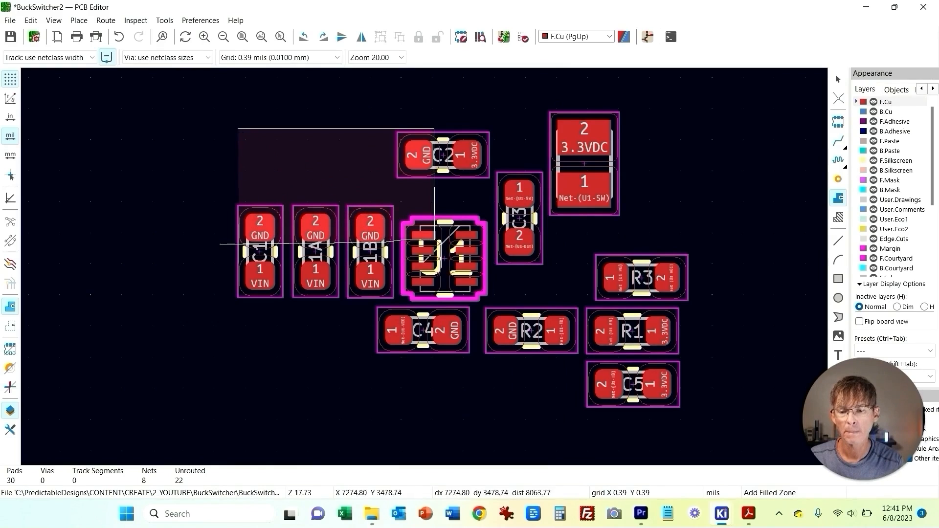
right_click(238, 128)
left_click(281, 159)
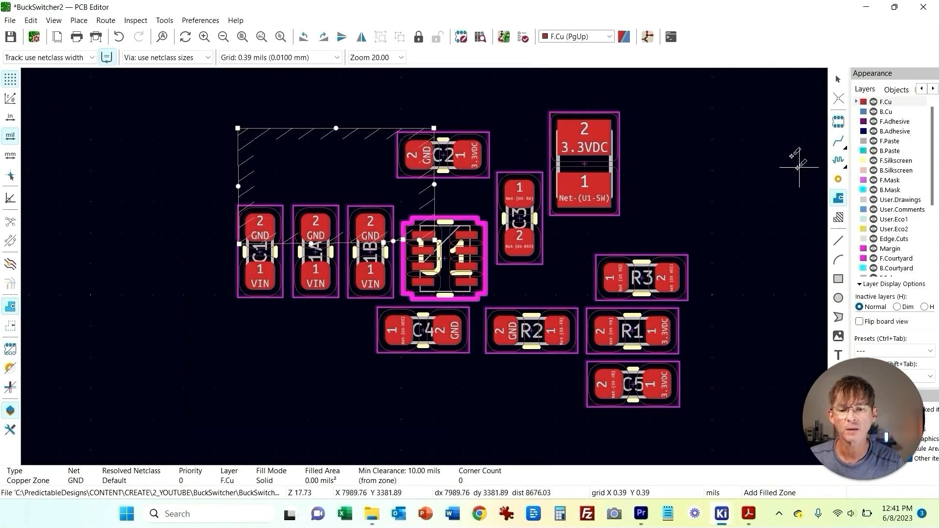
key("Escape")
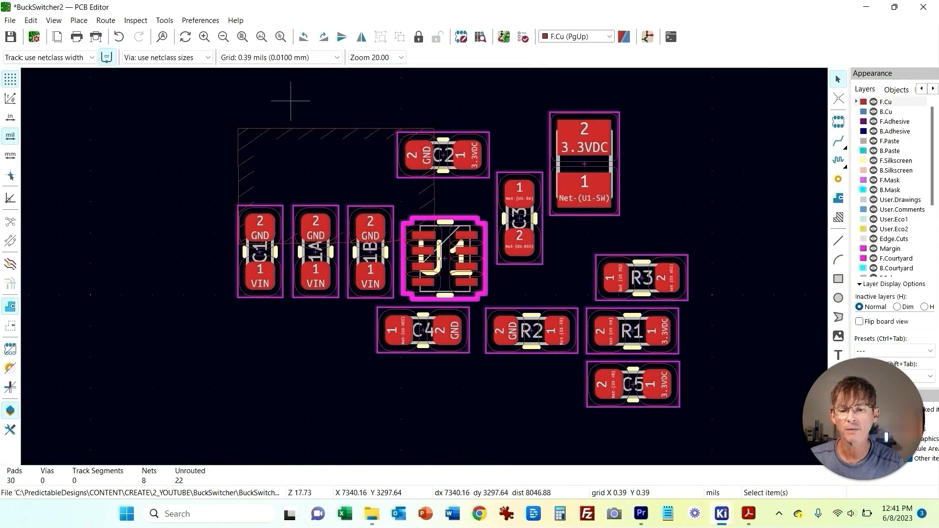
Step: Fill all zones so the GND outline is poured with copper
right_click(289, 128)
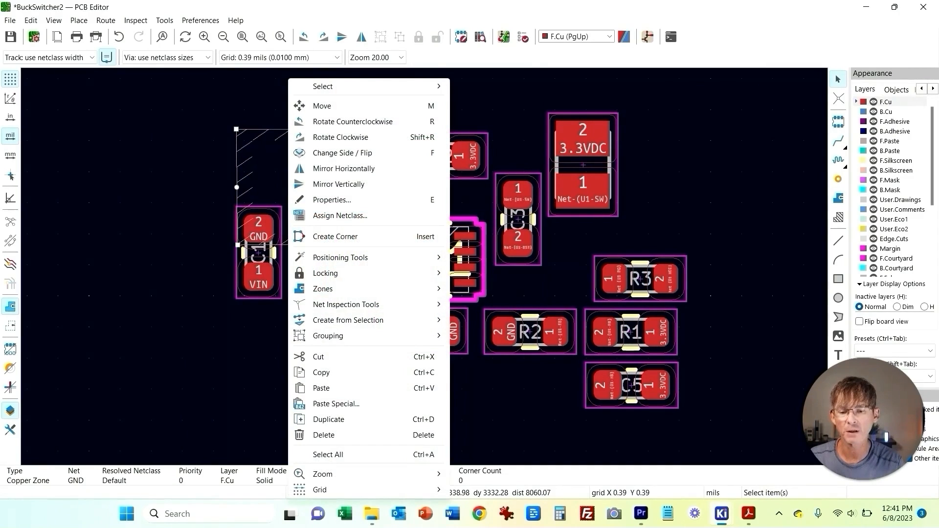
mouse_move(322, 289)
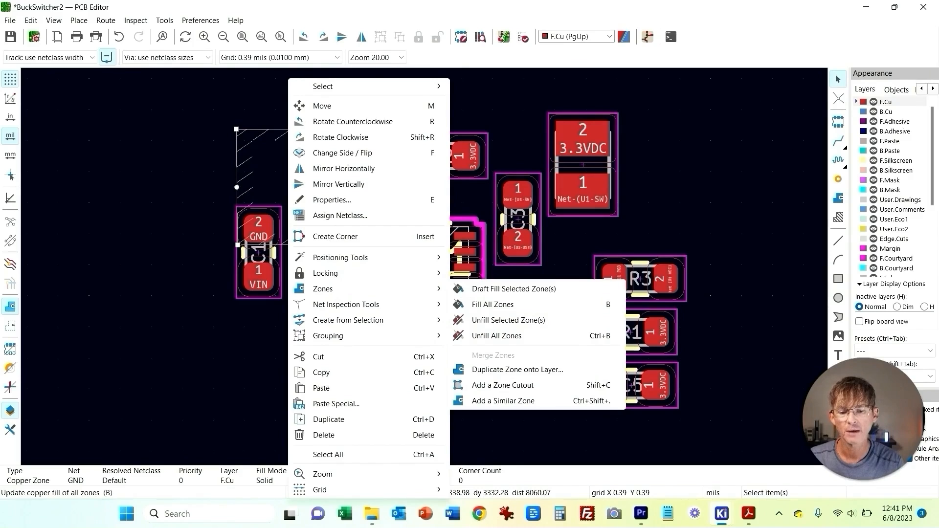
left_click(492, 304)
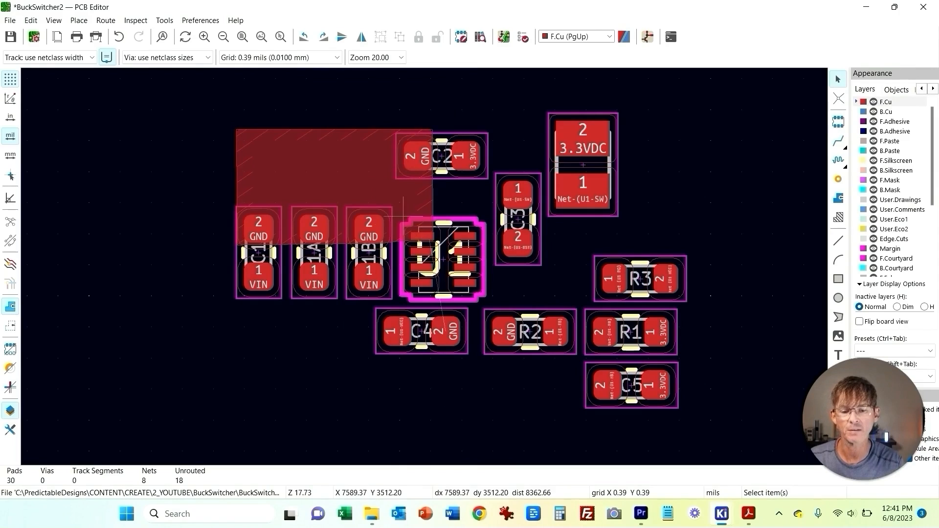
Step: Switch to the datasheet PDF to examine the VOUT copper area in Figure 7's recommended layout, and return to the PCB Editor
left_click(748, 514)
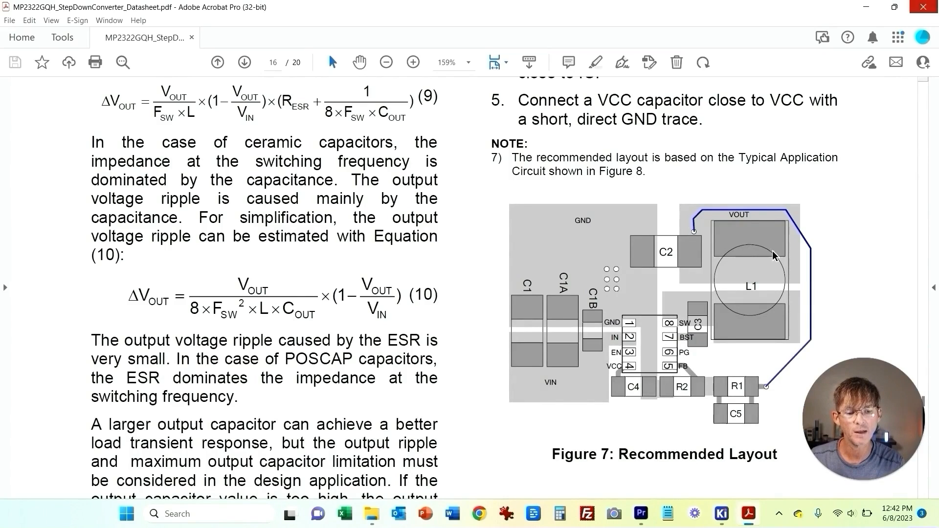
mouse_move(722, 514)
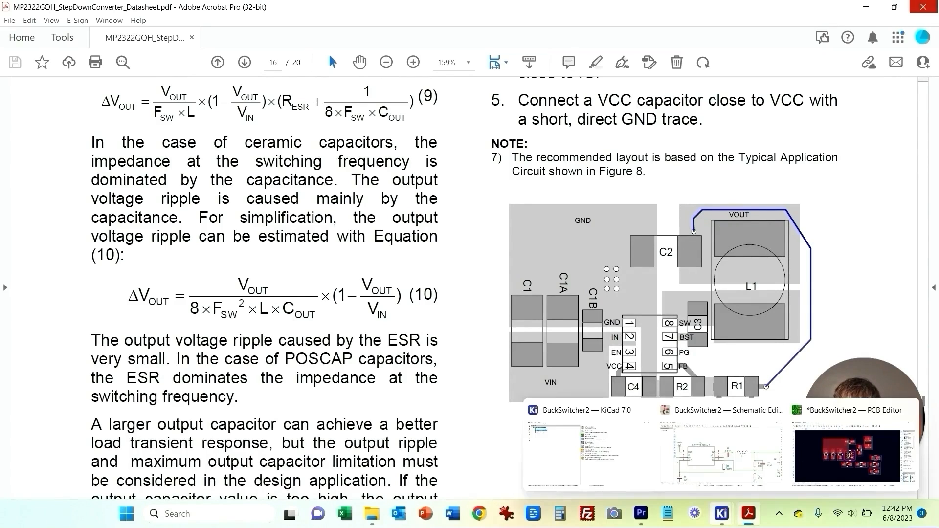
left_click(847, 456)
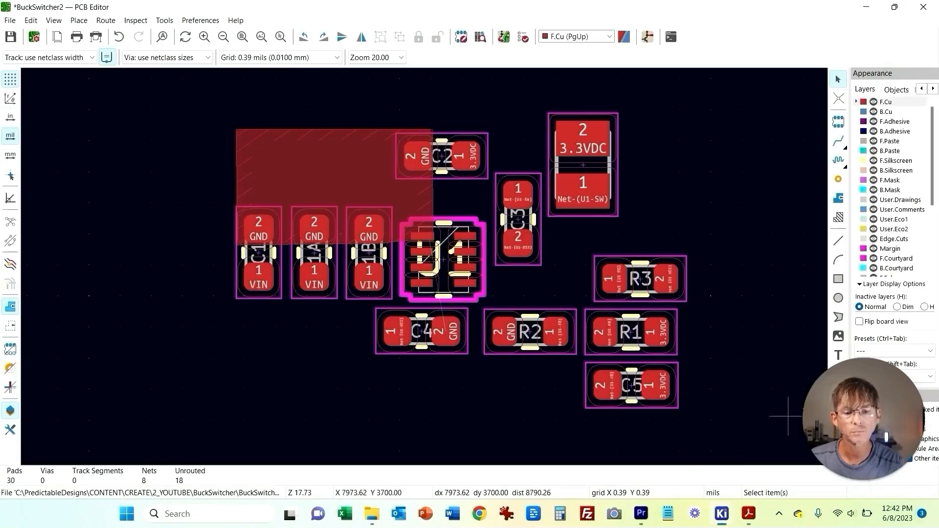
Step: Unfill all zones so only the GND zone's outline is shown around C2 and U1
scroll(528, 145, "up", 3)
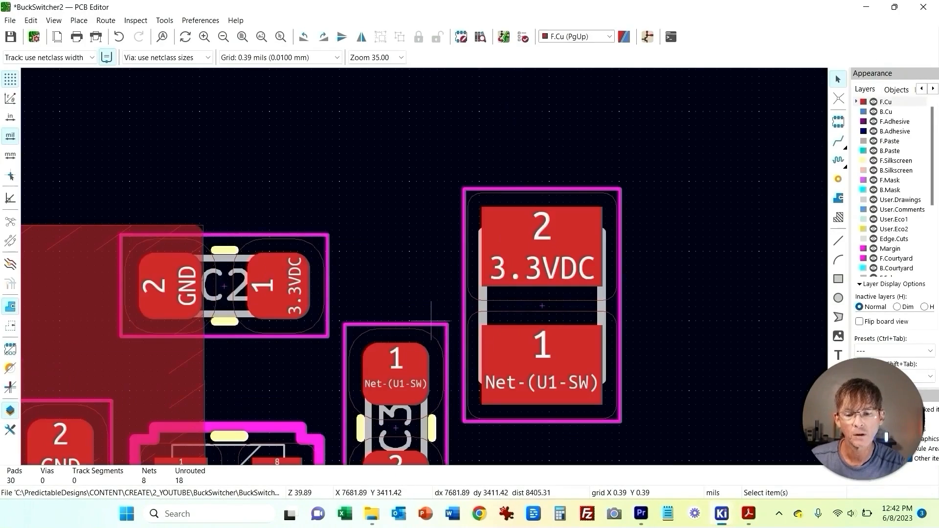
middle_click_drag(414, 283, 411, 187)
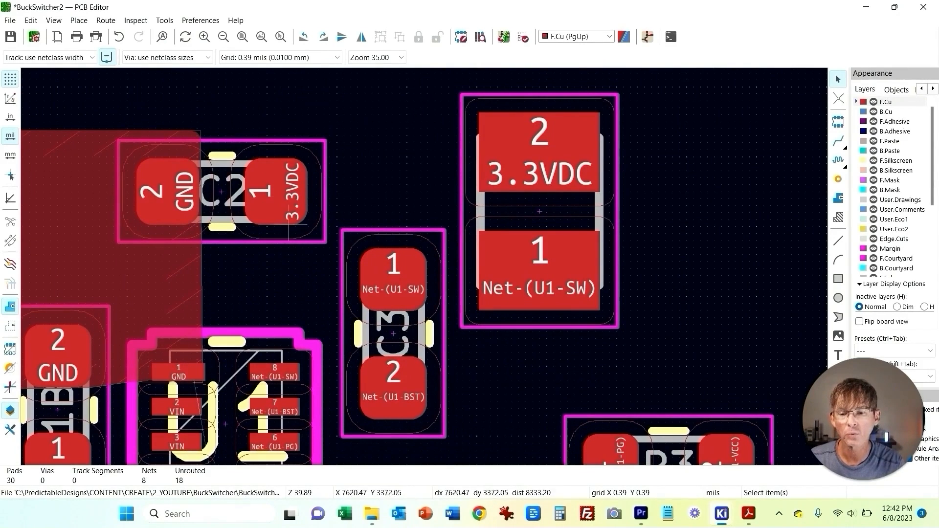
right_click(83, 129)
left_click(444, 156)
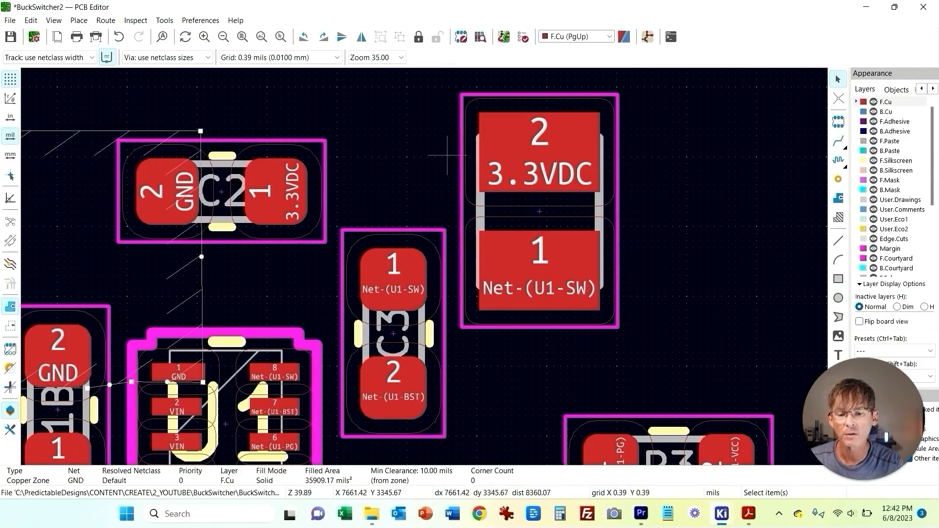
left_click(438, 154)
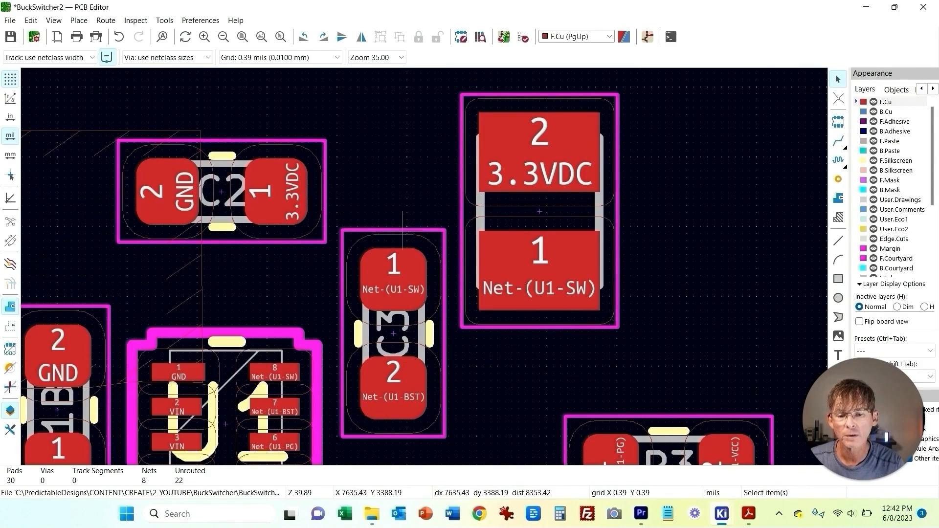
Step: Move C3 and the inductor slightly down to make room for copper between C2 and the inductor
left_click(406, 230)
left_click_drag(406, 235, 407, 247)
left_click(522, 327)
left_click_drag(521, 328, 536, 300)
left_click(280, 127)
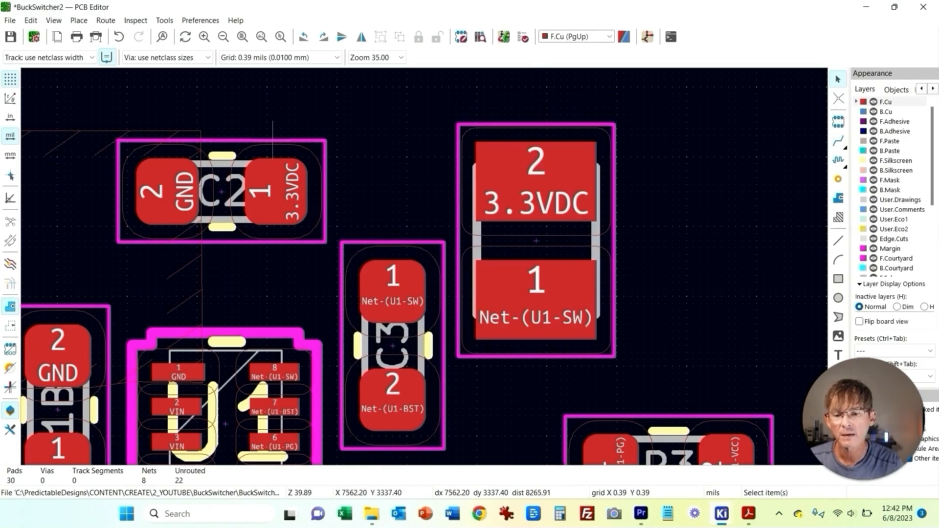
Step: Move C2 slightly up, keeping it level with the inductor's 3.3VDC pad, and clear the selection
middle_click_drag(273, 128, 409, 120)
left_click(398, 157)
key("m")
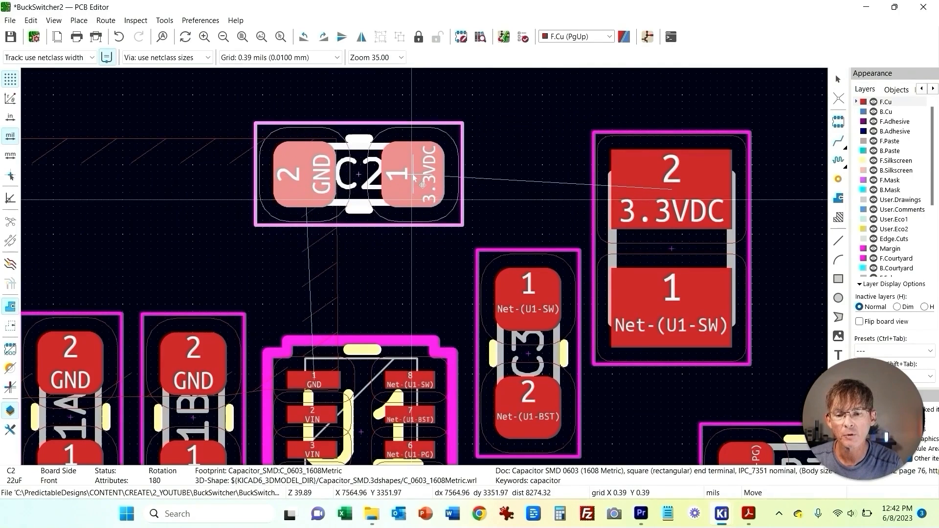
left_click(414, 176)
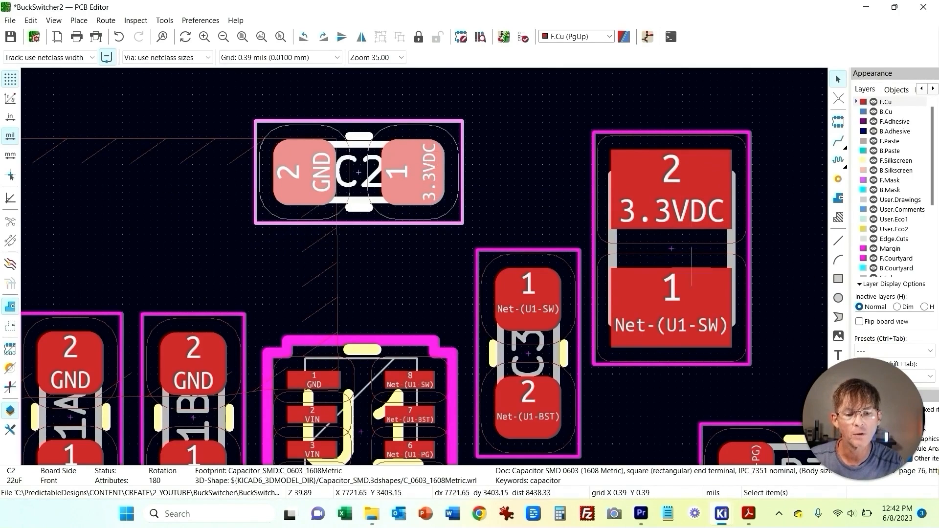
left_click(535, 255)
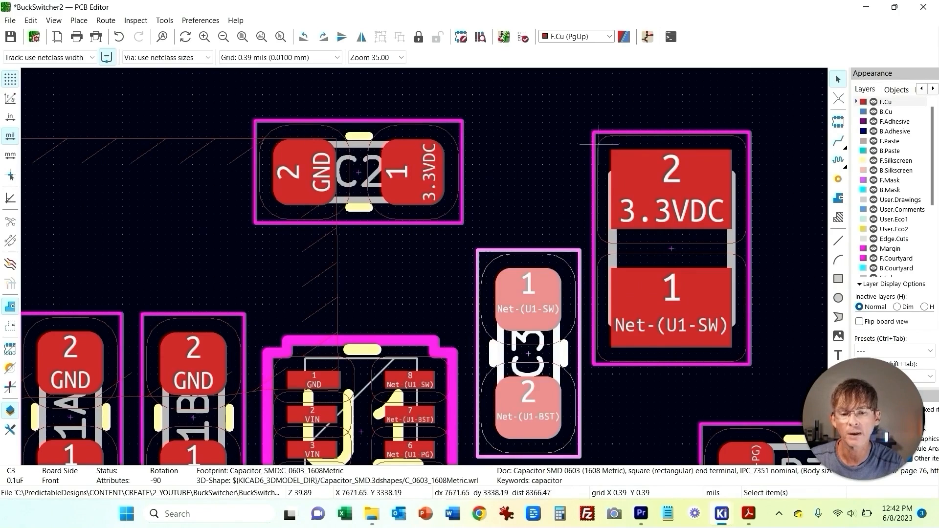
left_click(544, 142)
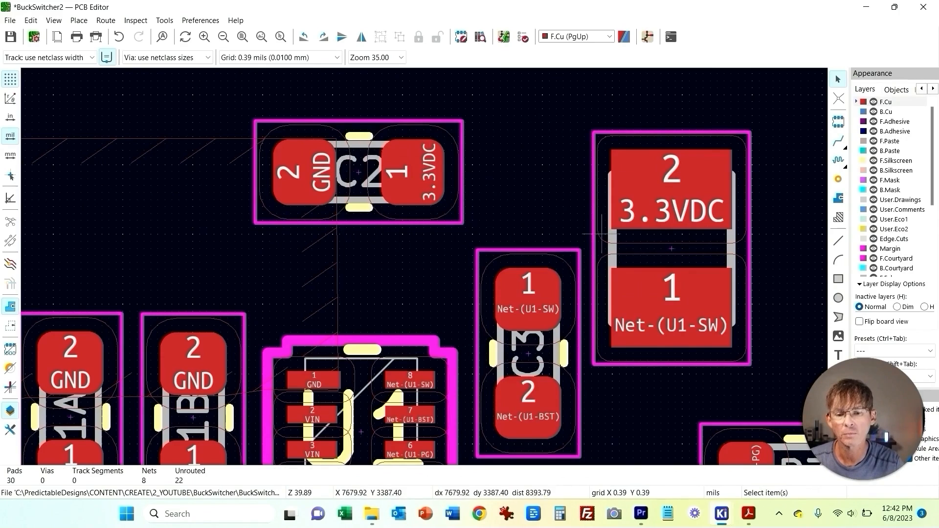
Step: Start a filled copper zone on F.Cu with its first corner above C2's 3.3VDC pad and assign it to the 3.3VDC net
left_click(79, 21)
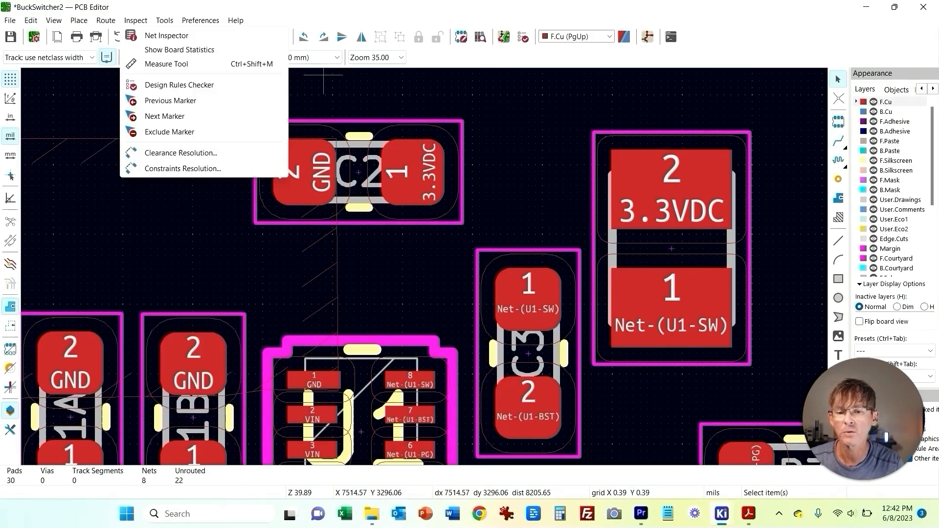
left_click(463, 90)
left_click(79, 21)
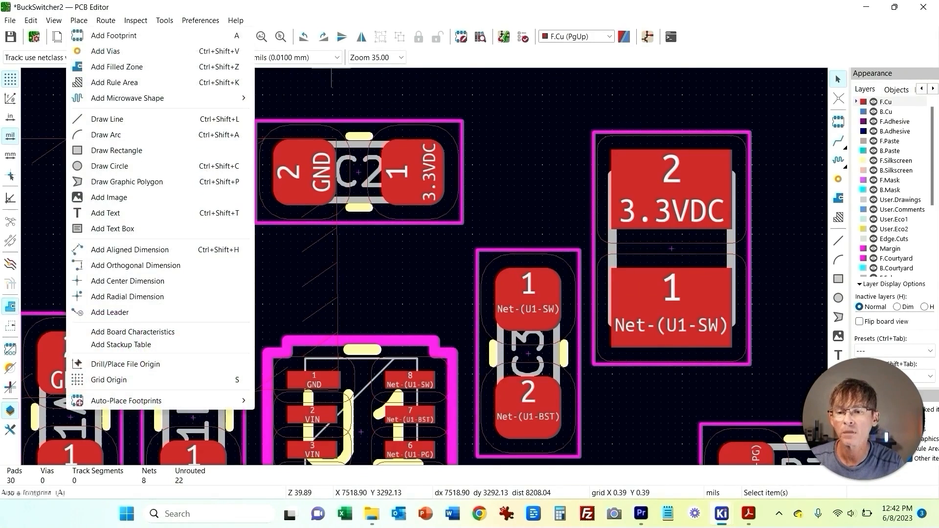
left_click(118, 65)
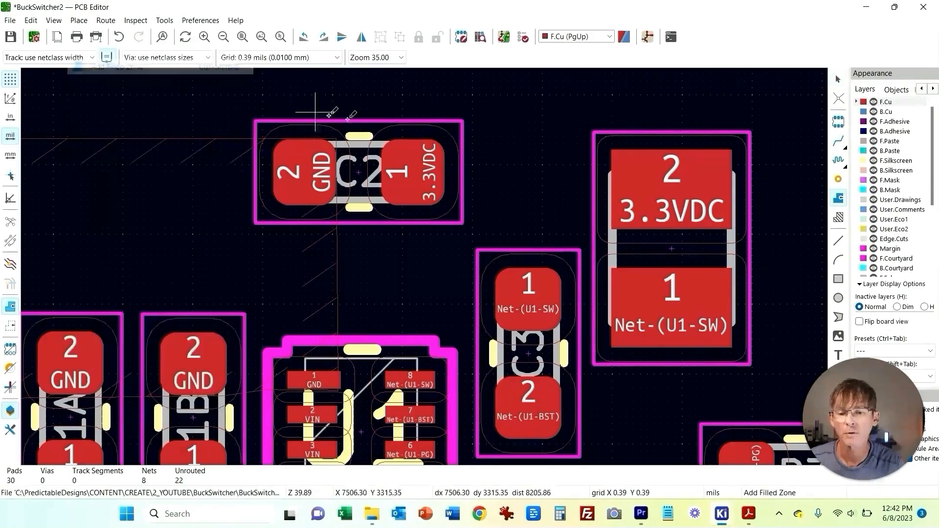
left_click(382, 131)
left_click(163, 140)
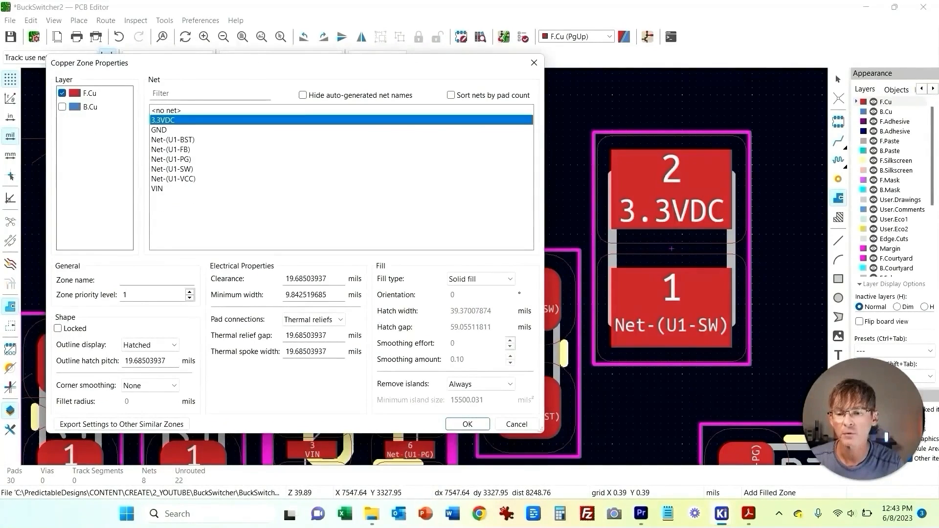
Step: Set the 3.3VDC zone's clearance and minimum width to 10 mils, choose solid pad connections, and accept the properties
double_click(306, 279)
type("10")
key("Tab")
type("10")
left_click(324, 319)
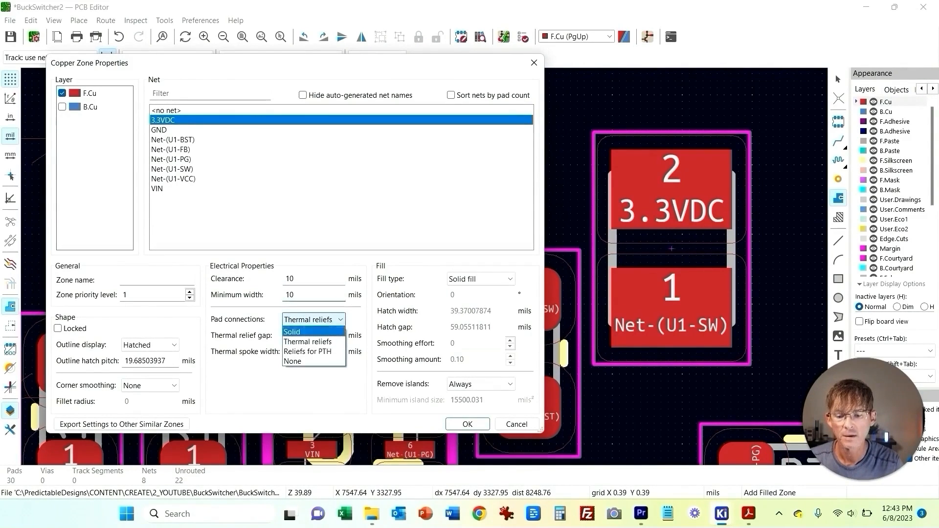
left_click(313, 331)
left_click(467, 424)
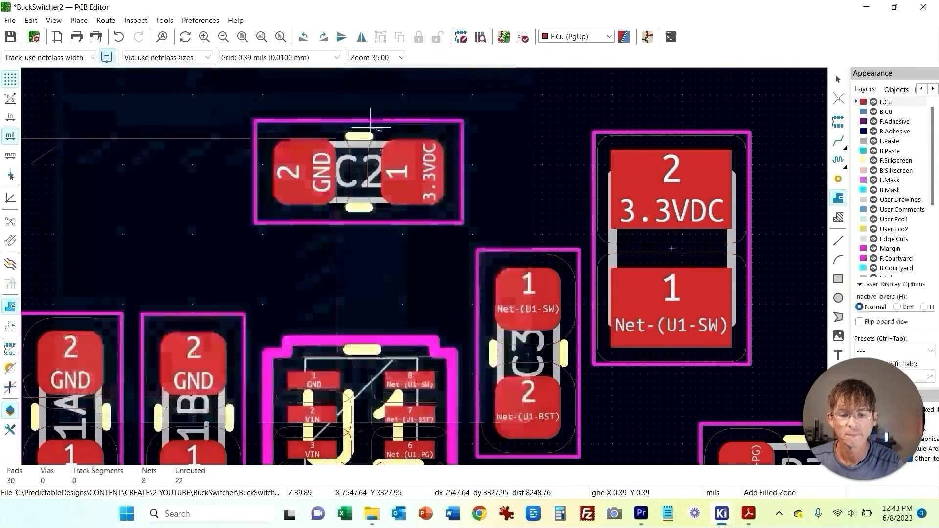
Step: Outline the zone as a rectangle covering the 3.3VDC pads of C2 and the inductor, and close it
left_click(735, 131)
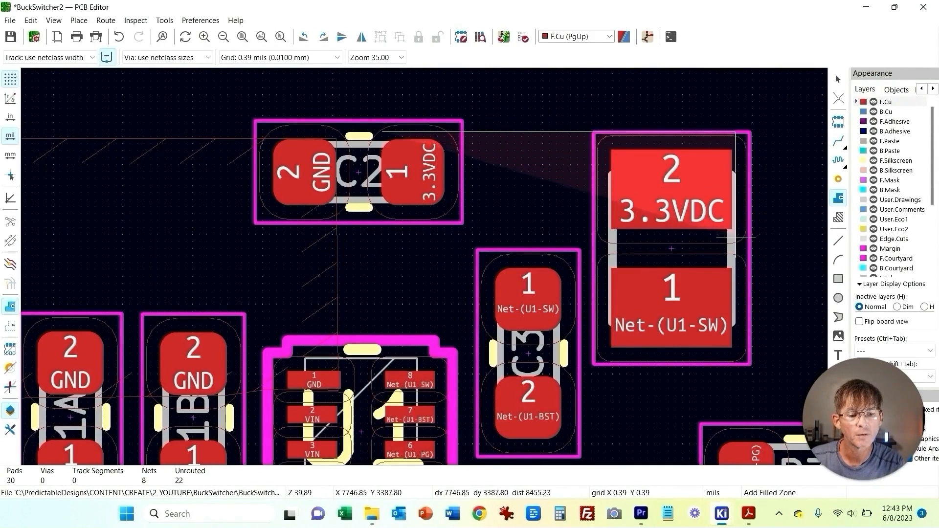
left_click(726, 235)
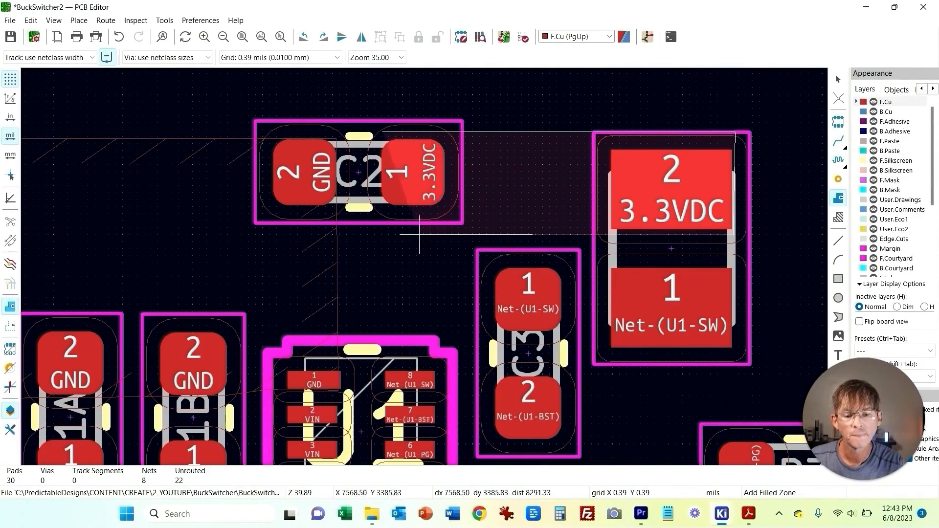
left_click(384, 234)
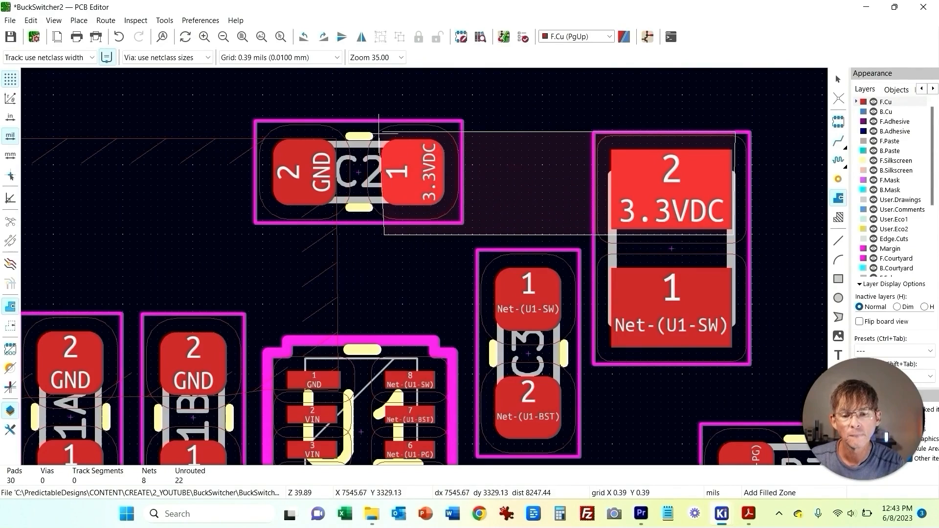
right_click(384, 132)
left_click(421, 161)
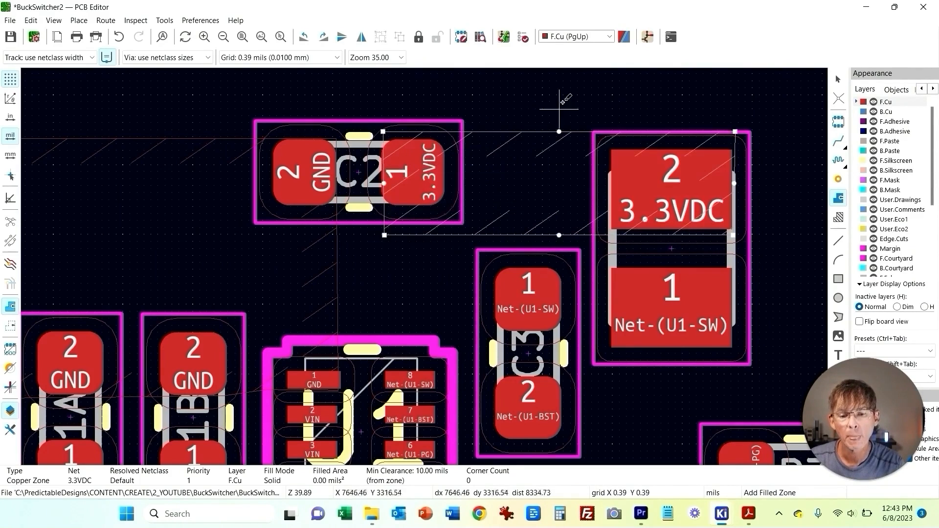
left_click(234, 140)
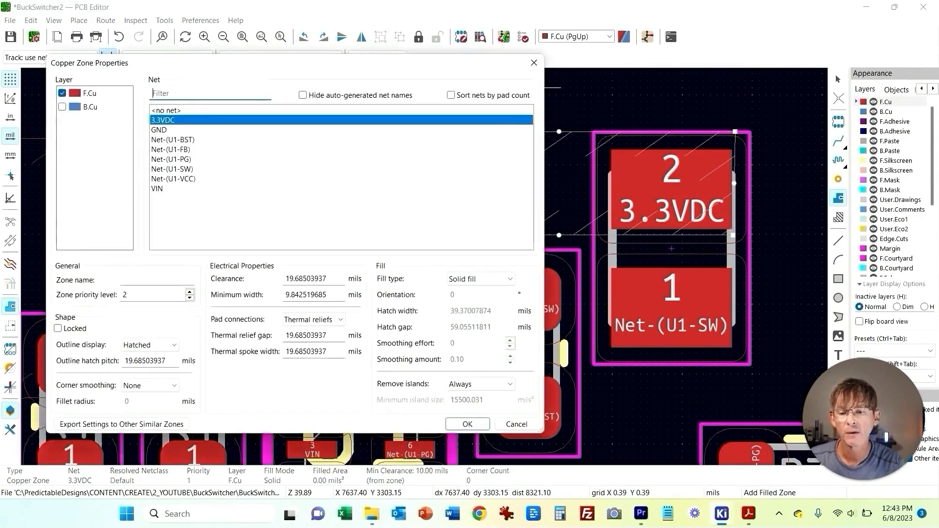
key("Escape")
key("Escape")
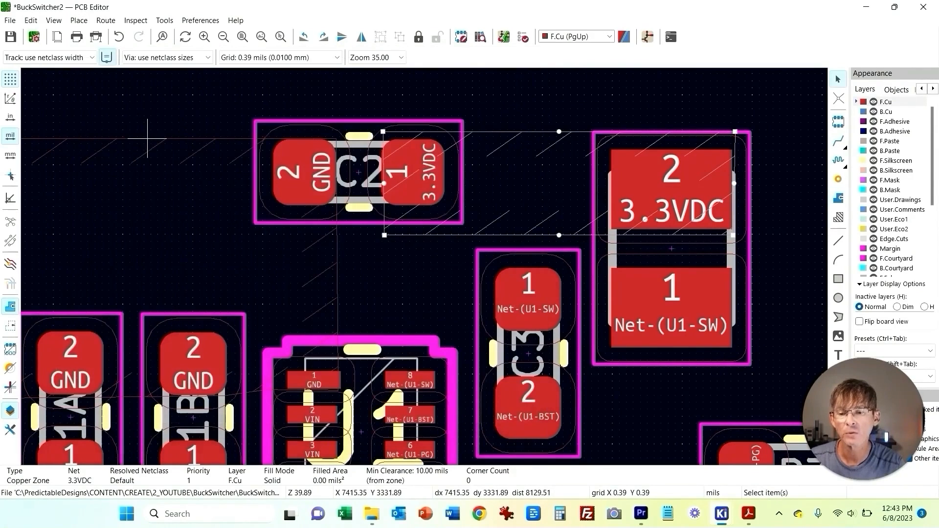
Step: Fill all zones so the GND and 3.3VDC outlines are poured with copper, and deselect the zone
right_click(147, 139)
mouse_move(230, 289)
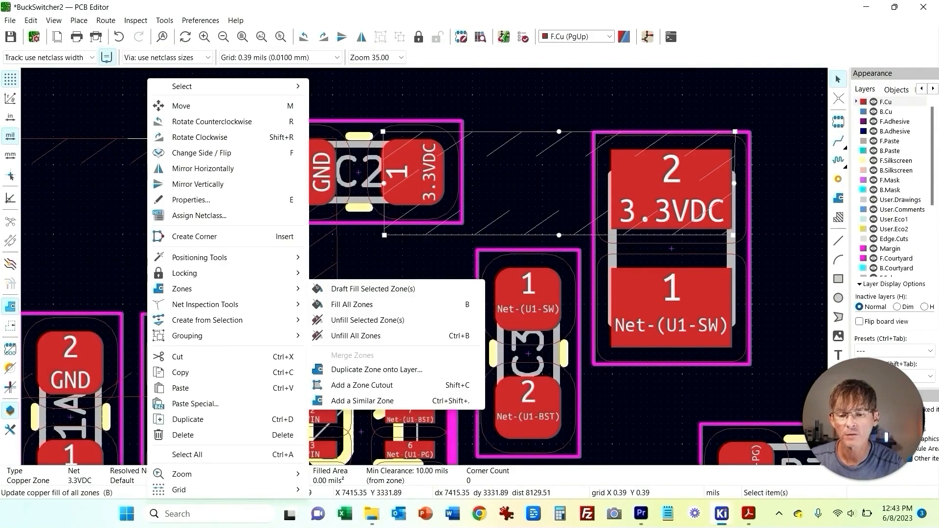
left_click(350, 304)
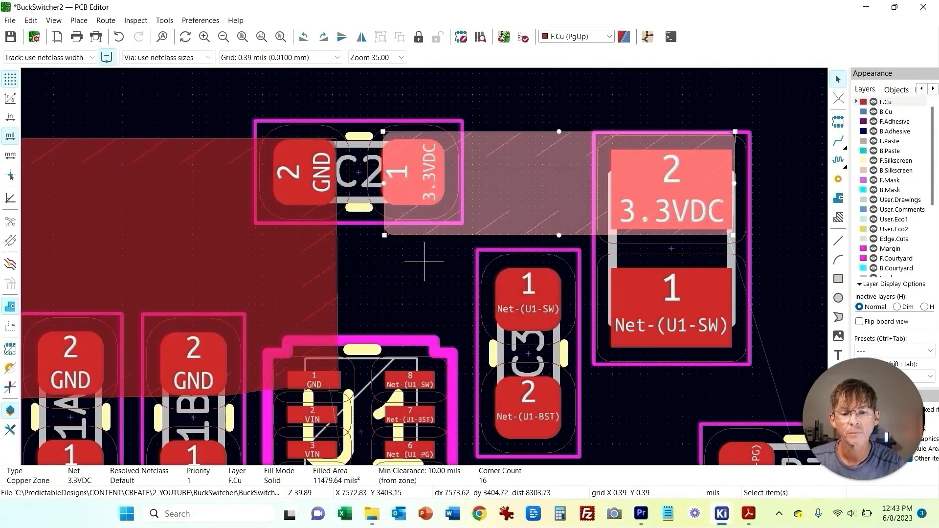
left_click(624, 91)
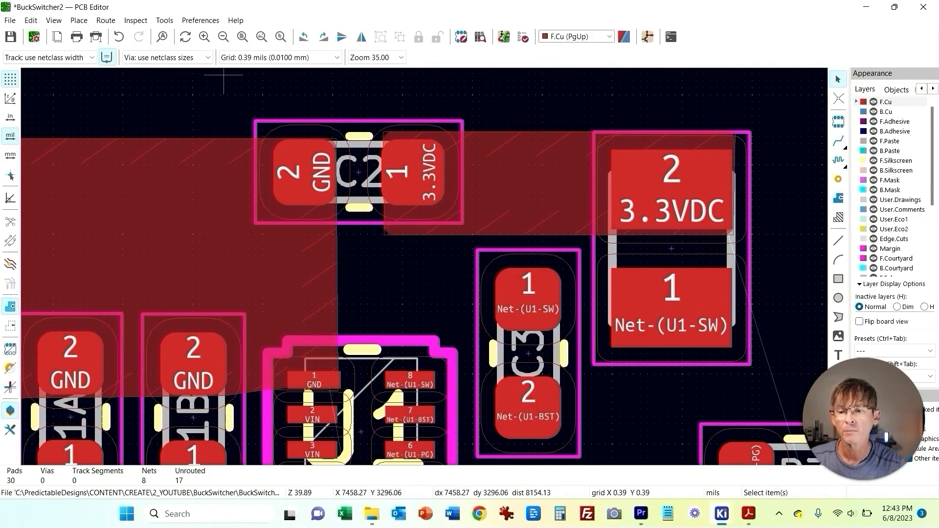
Step: Unfill all zones, leaving the GND and 3.3VDC areas as outlines, and clear the selection
right_click(186, 132)
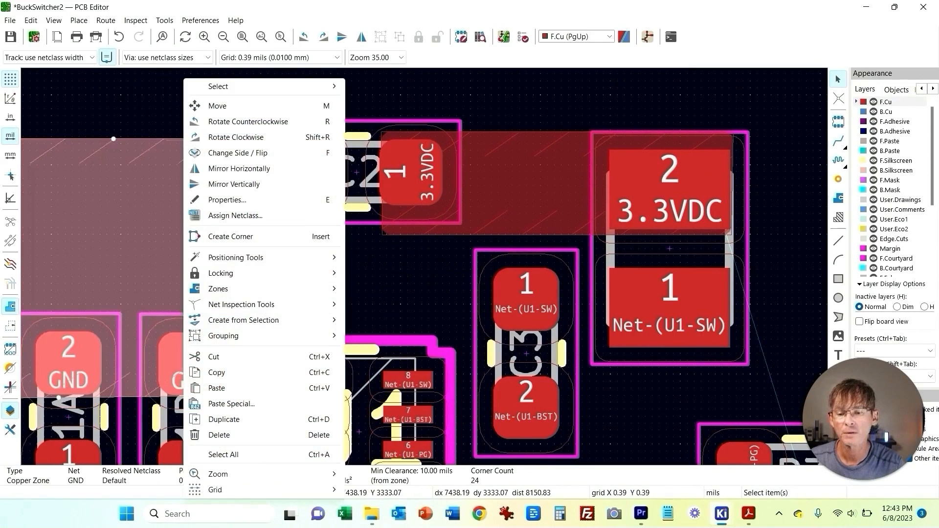
mouse_move(220, 288)
left_click(377, 336)
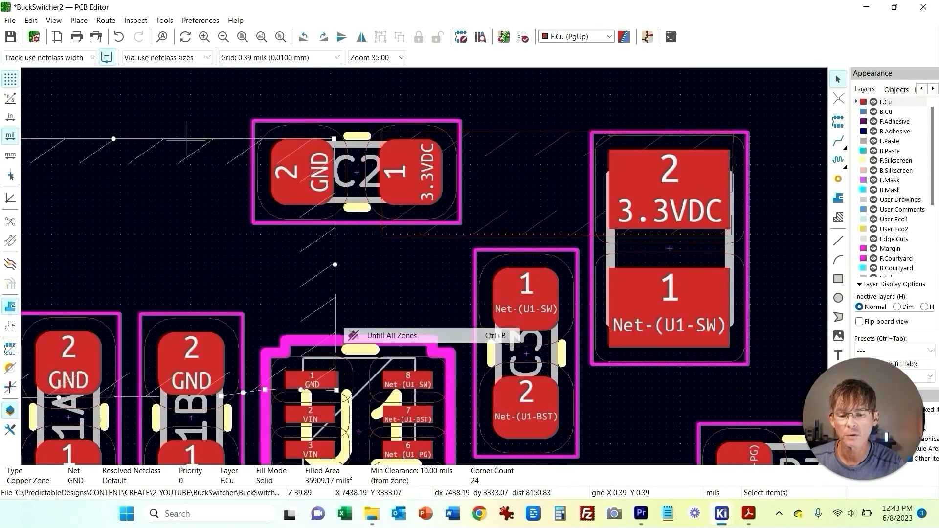
left_click(515, 112)
Step: Examine the SW copper area joining U1, C3 and L1 in the datasheet's recommended layout, and return to the PCB Editor
scroll(650, 363, "down", 1)
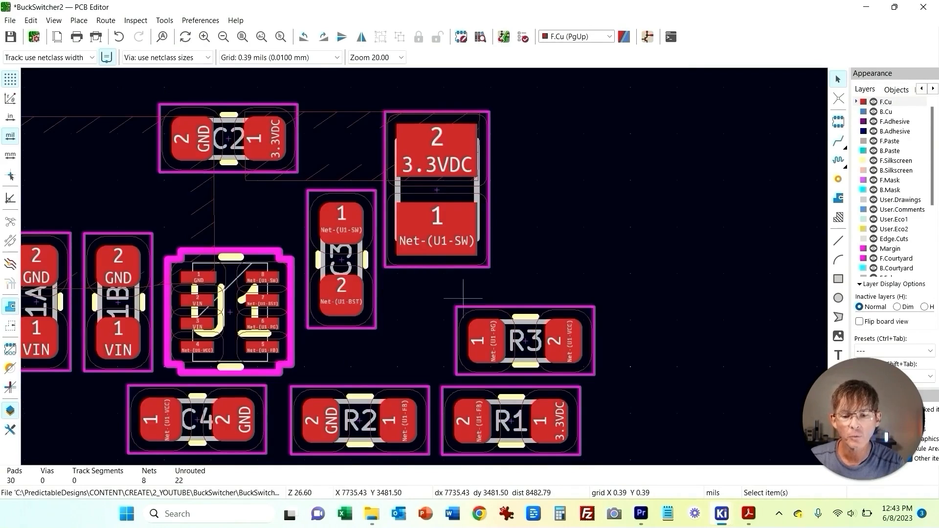
scroll(456, 303, "up", 1)
middle_click_drag(342, 227, 473, 330)
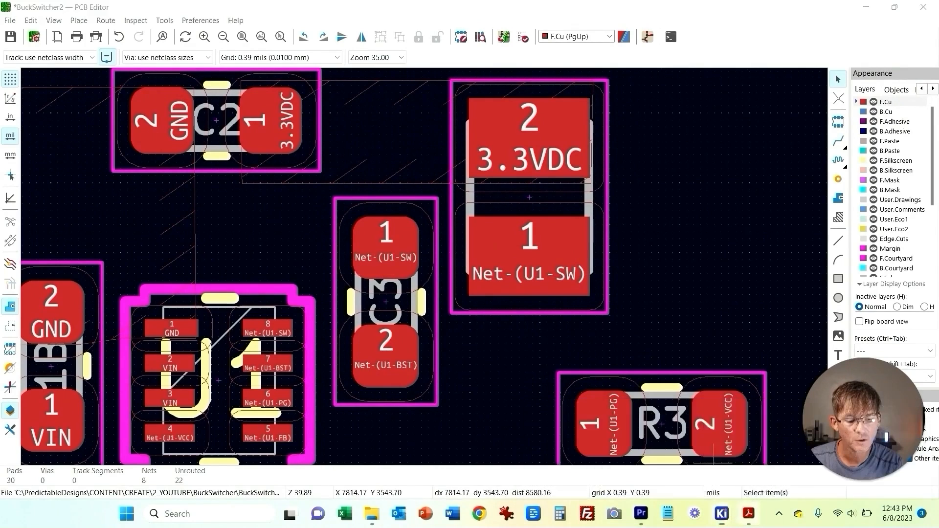
left_click(748, 513)
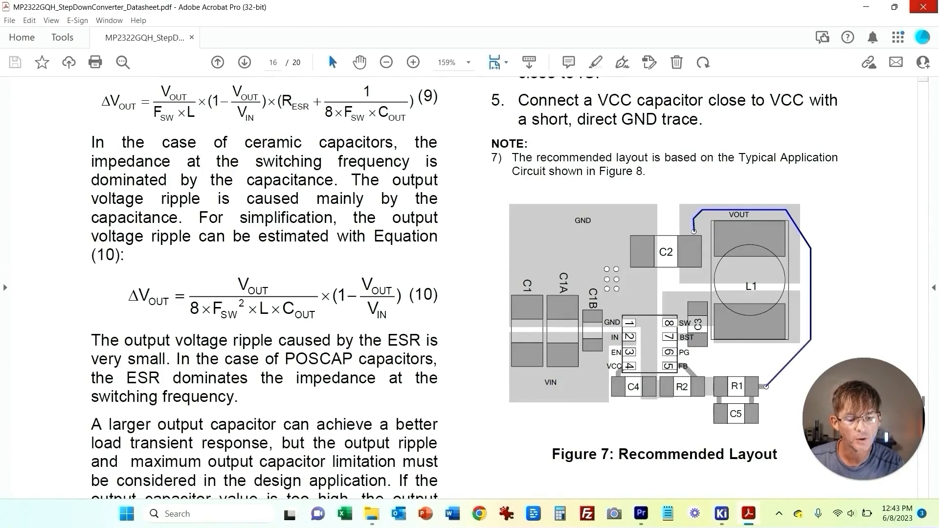
left_click(721, 513)
left_click(850, 457)
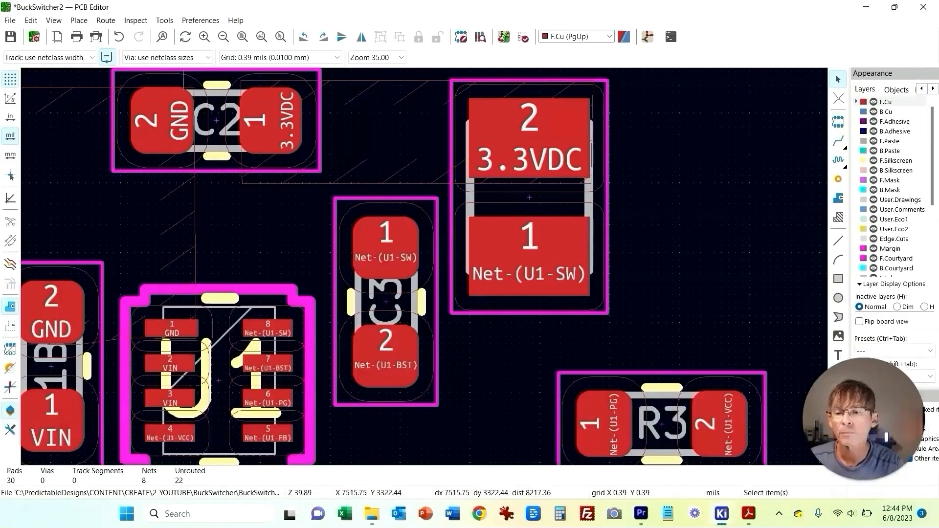
left_click(79, 20)
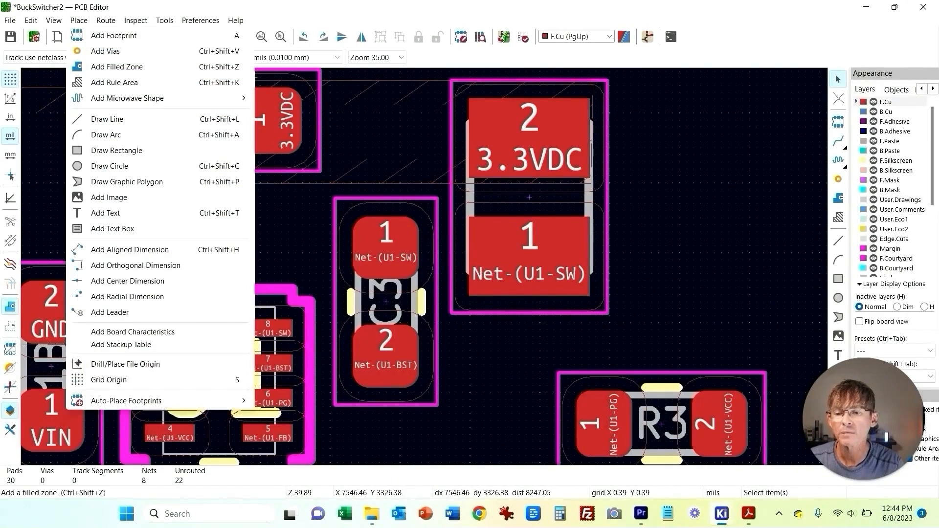
left_click(117, 66)
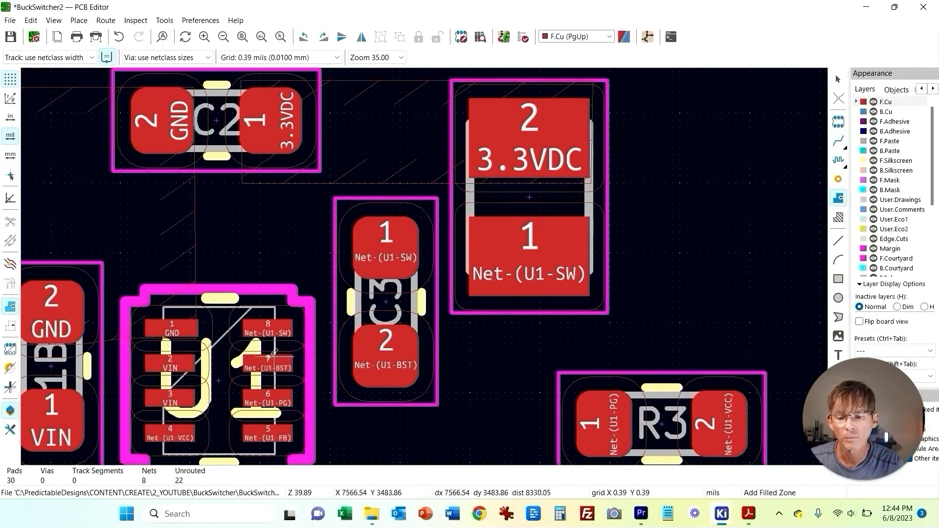
key("Escape")
Step: Move capacitor C3 down between U1 and R3 so its SW pad sits closer to U1's SW pin
left_click(431, 402)
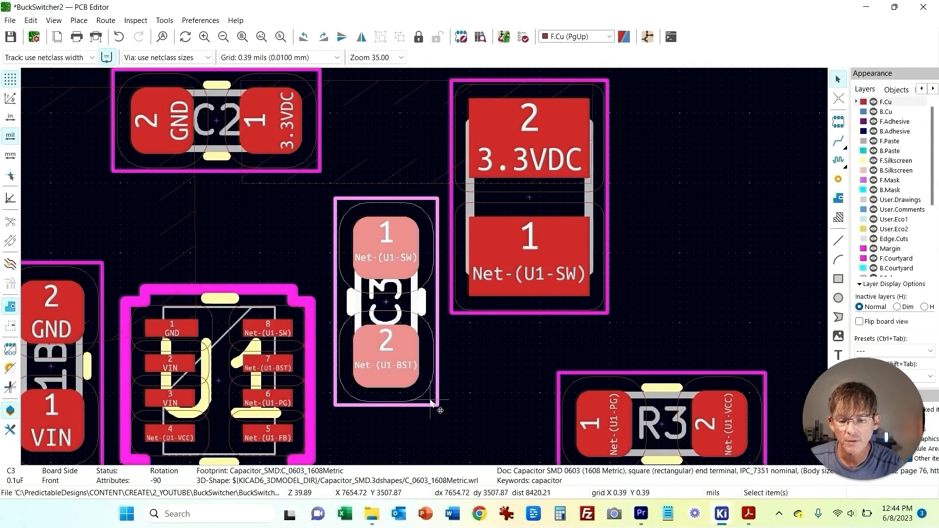
left_click_drag(431, 405, 386, 359)
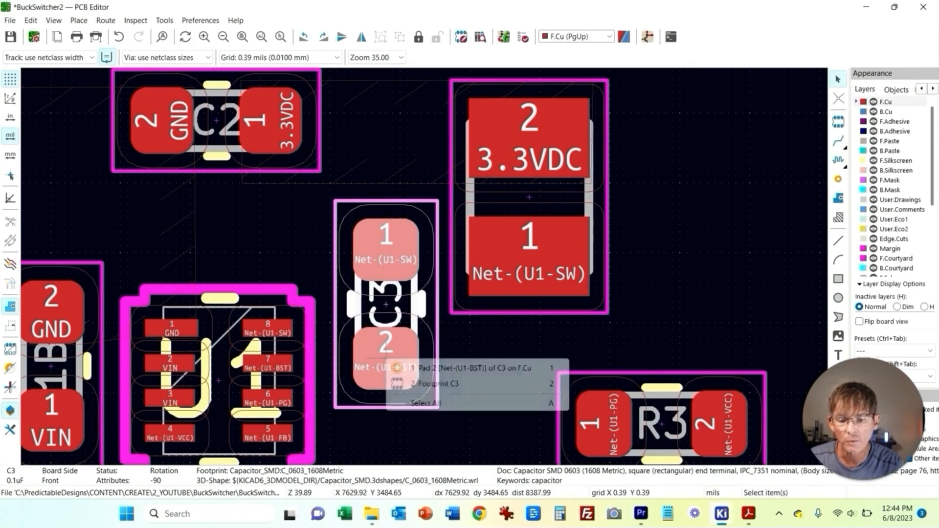
left_click(393, 406)
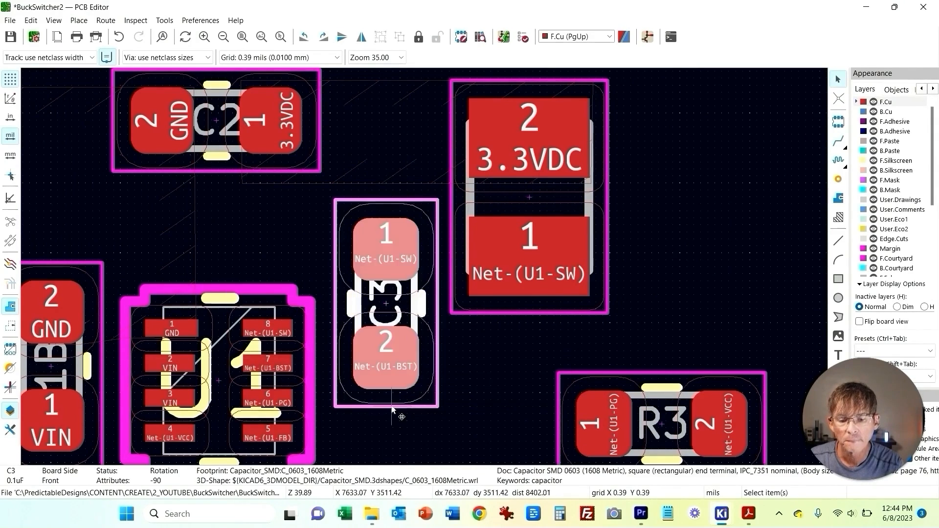
key("m")
left_click(399, 410)
Step: Start a filled zone at U1's SW pad on net Net-(U1-SW), with 10 mil clearance, 10 mil minimum width and solid pad connections
left_click(79, 20)
left_click(113, 67)
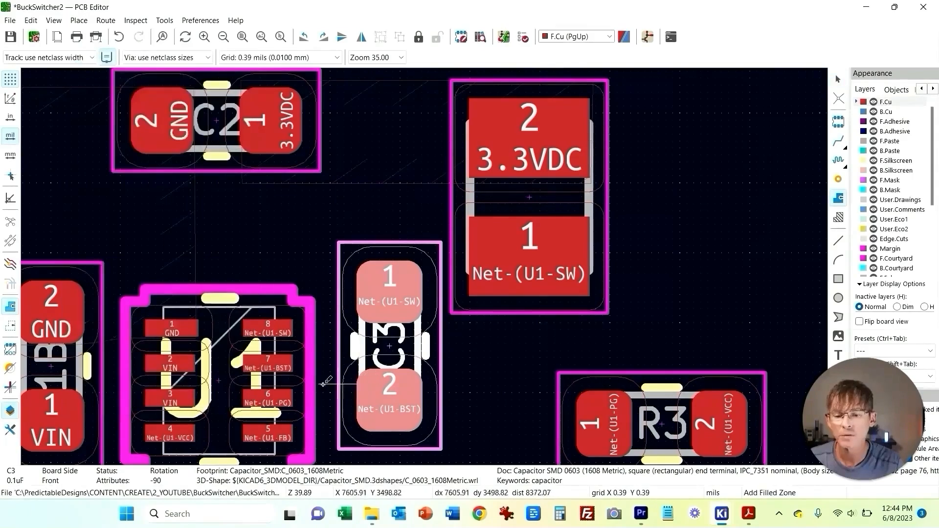
left_click(243, 337)
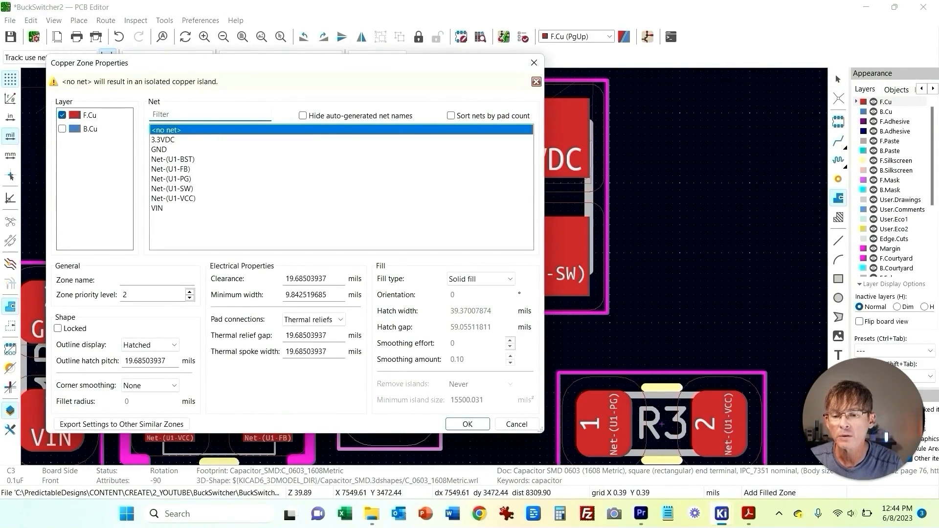
left_click(173, 188)
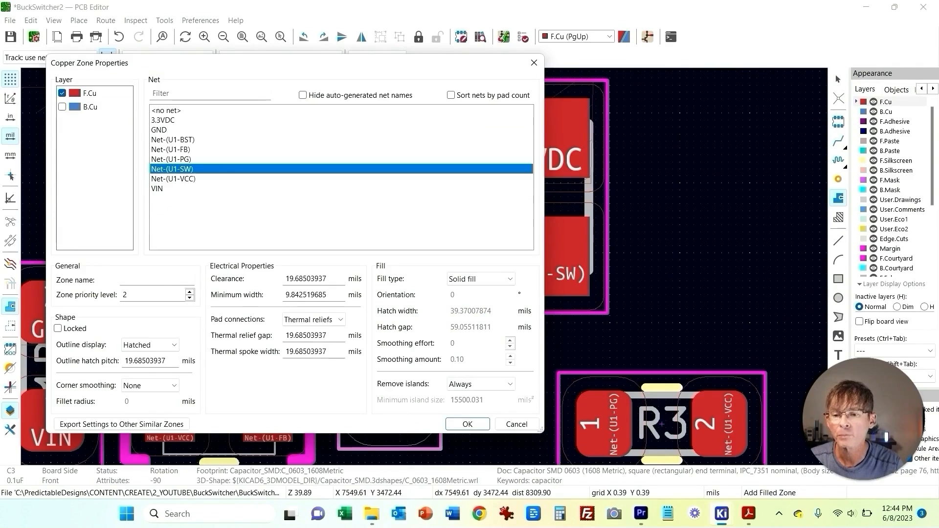
key("ctrl+a")
type("10")
key("Tab")
type("10")
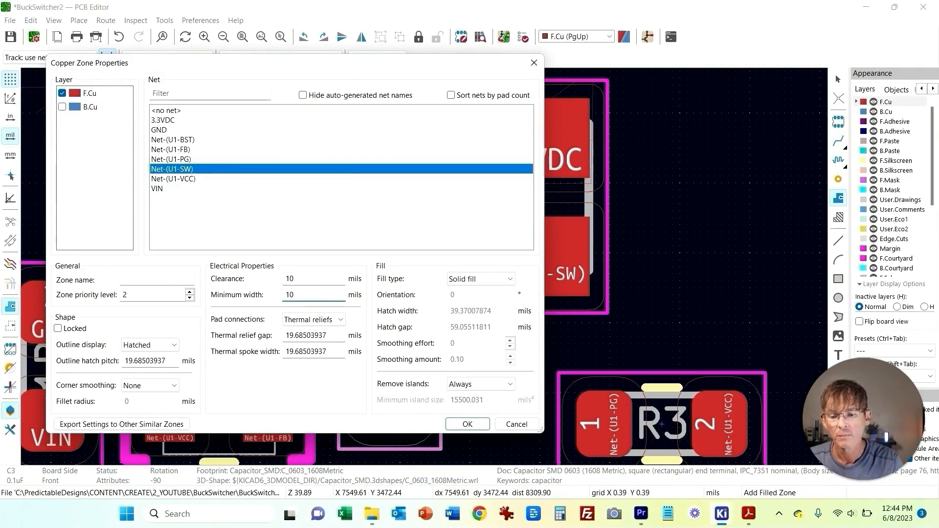
left_click(314, 319)
left_click(308, 331)
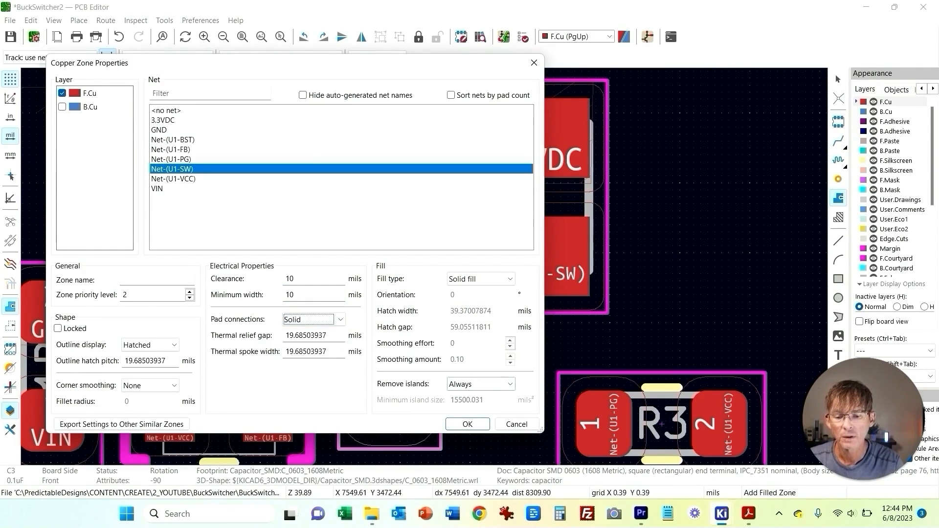
left_click(468, 424)
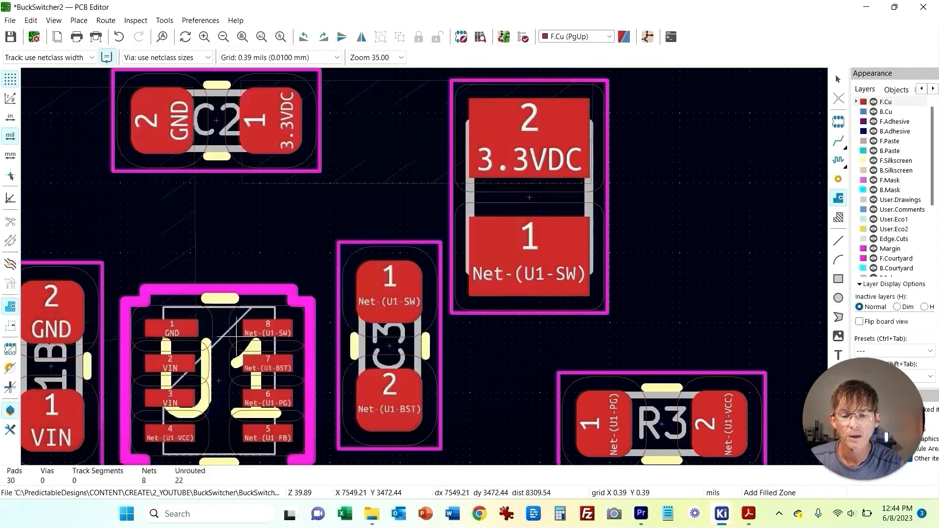
Step: Outline the zone as a rectangle spanning the SW pads of U1, C3 and the inductor, and close the outline
left_click(304, 338)
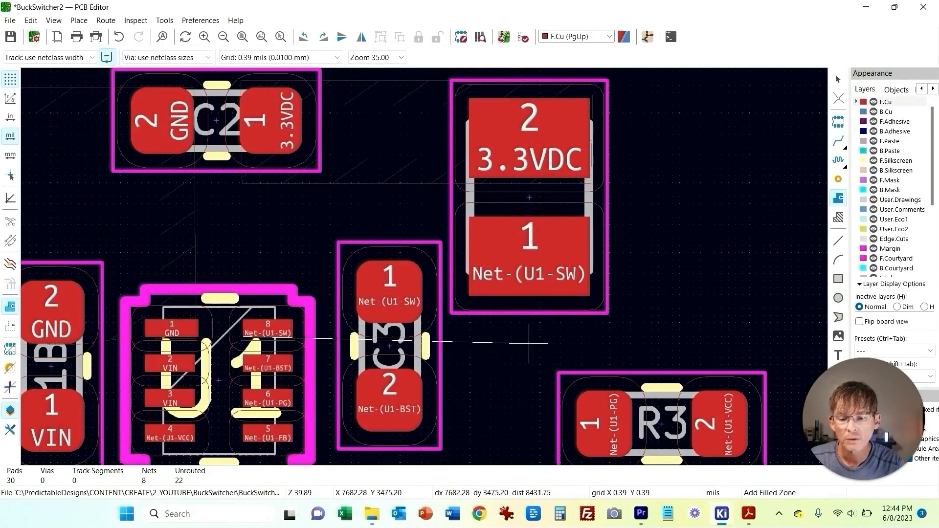
left_click(591, 337)
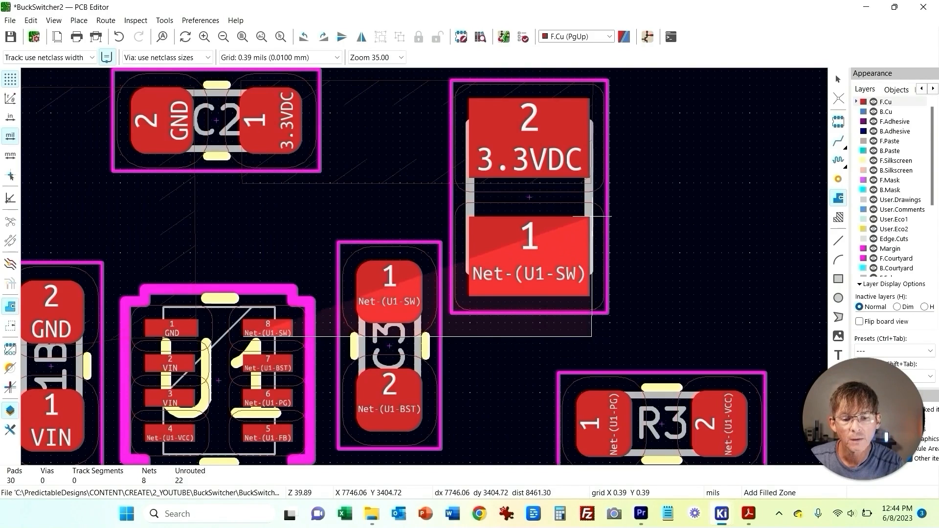
left_click(592, 216)
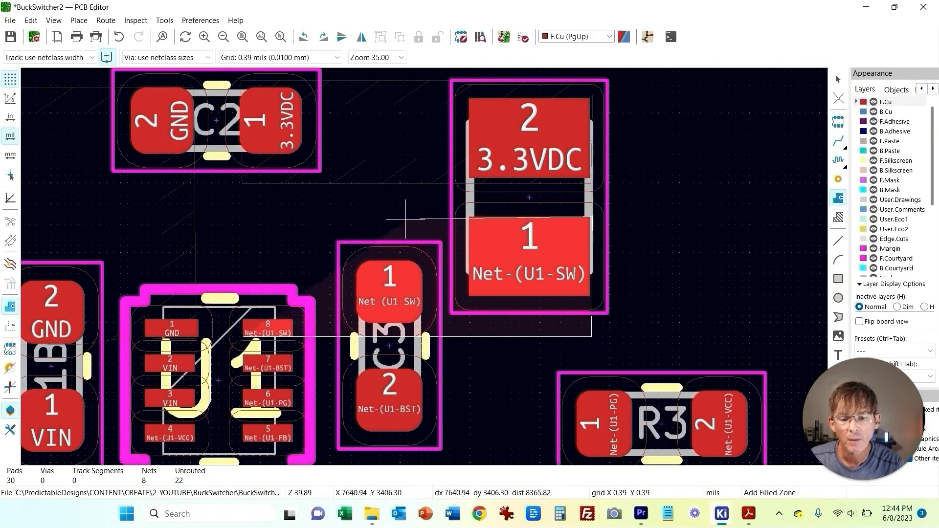
left_click(243, 216)
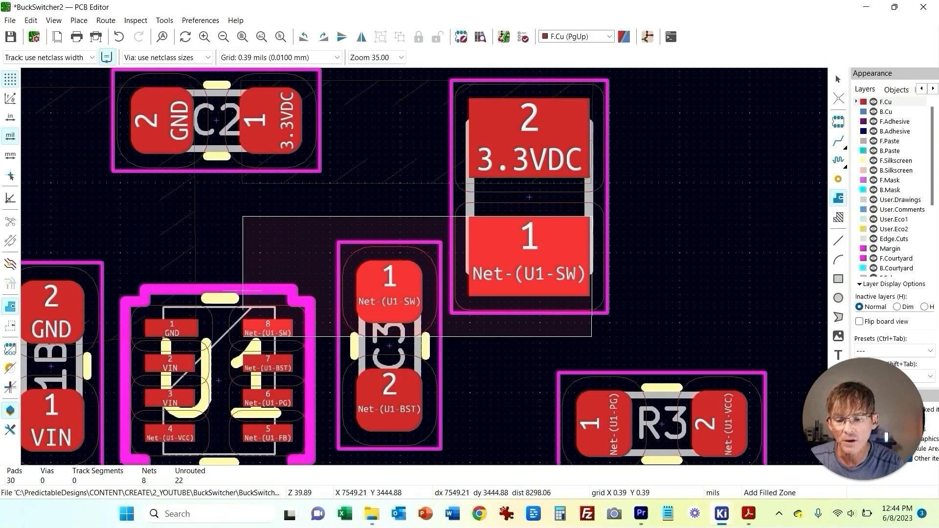
right_click(243, 336)
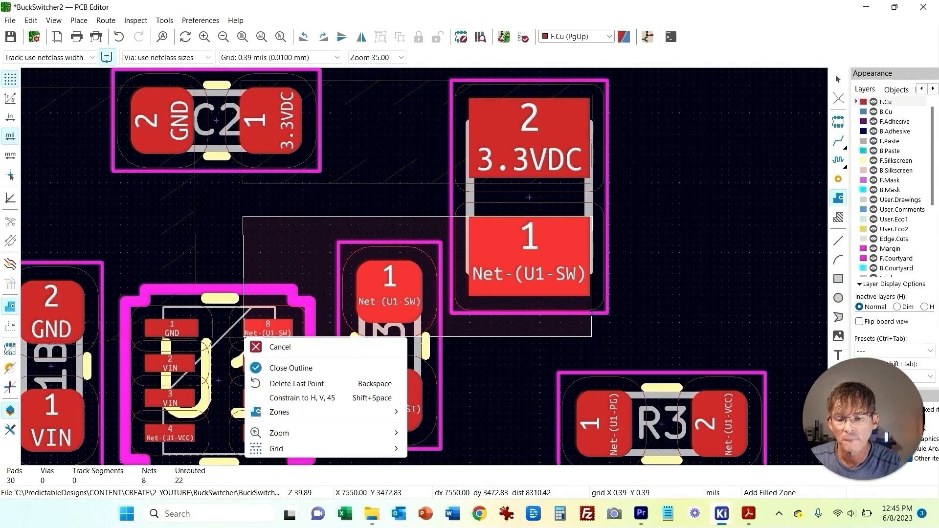
left_click(282, 367)
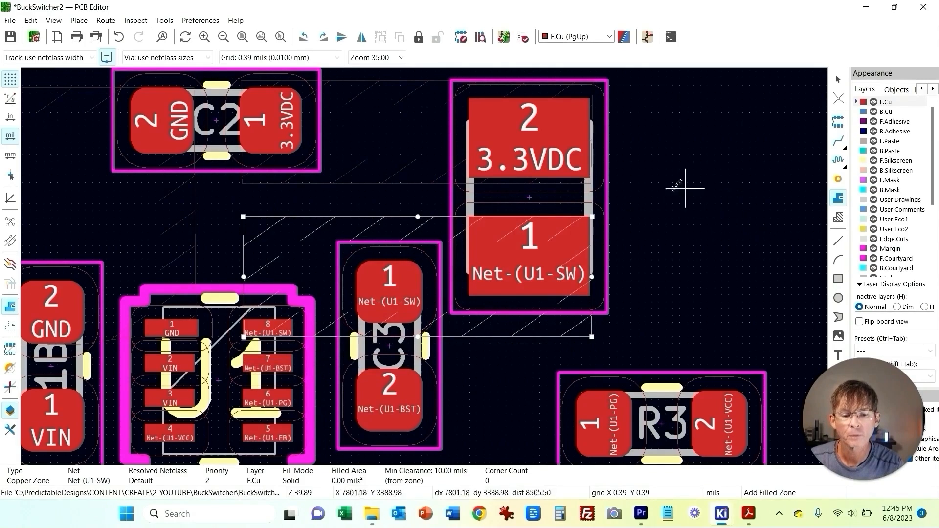
left_click(764, 189)
key("Escape")
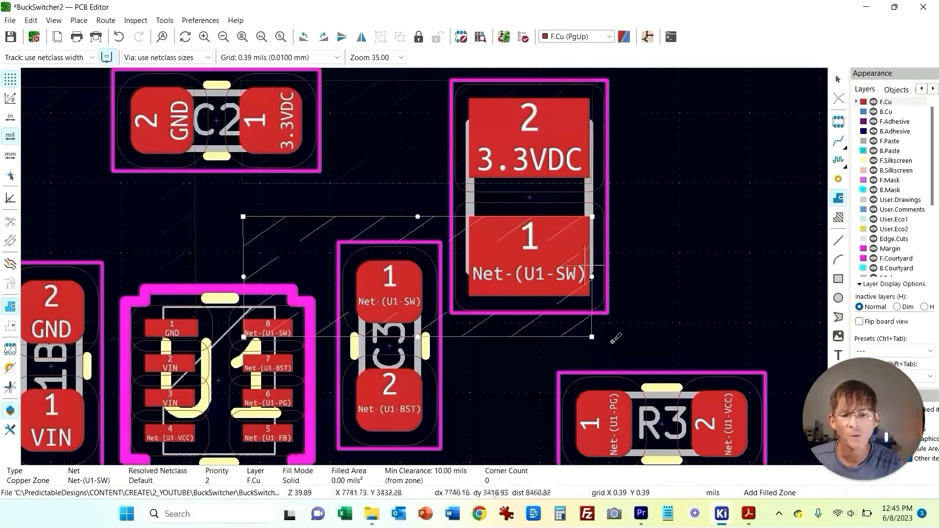
Step: Route GND tracks from U1 pin 1 to C4 pad 2 and from R2 pad 2 to C4 pad 2
middle_click_drag(495, 419, 567, 243)
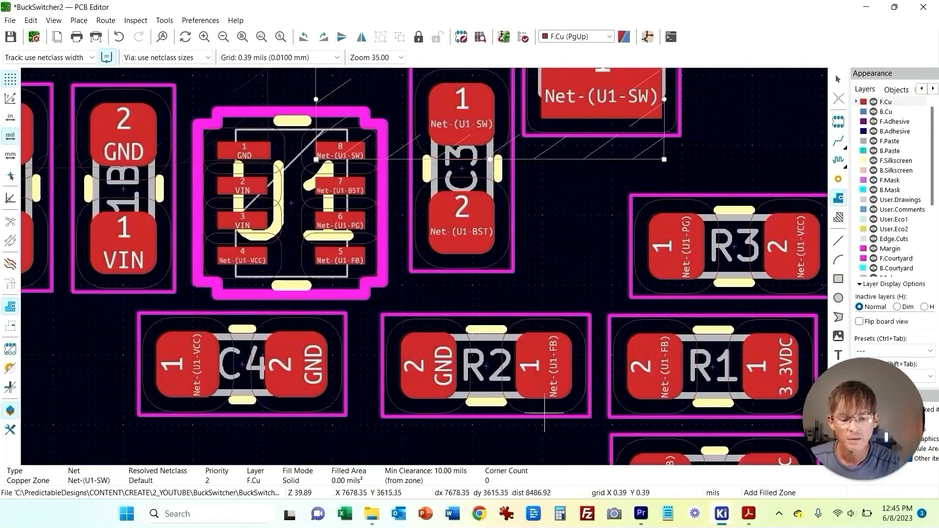
key("alt+Tab")
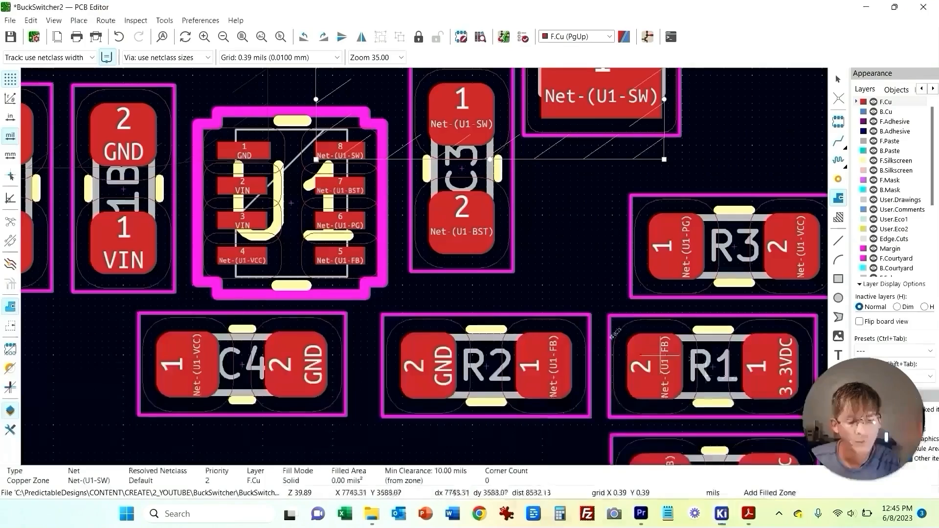
middle_click_drag(504, 318, 614, 317)
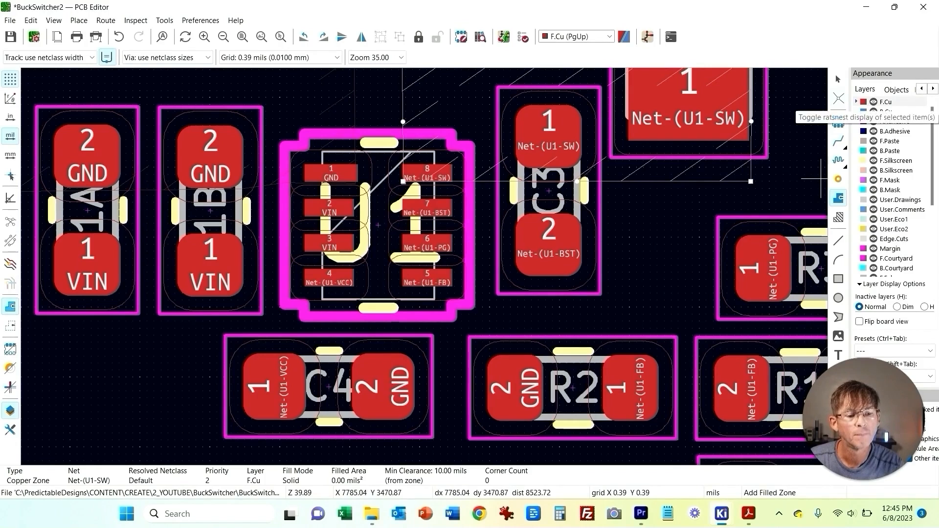
left_click(838, 142)
left_click(331, 172)
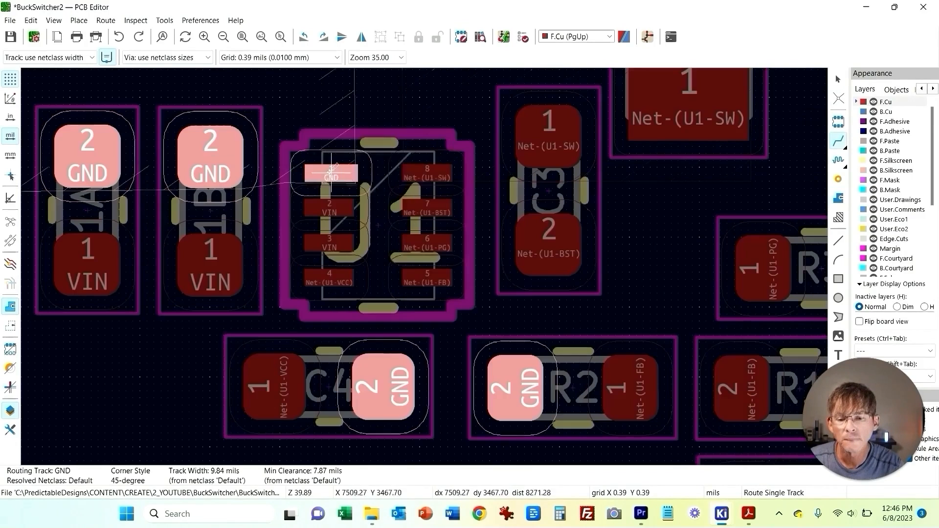
left_click(383, 386)
key("Escape")
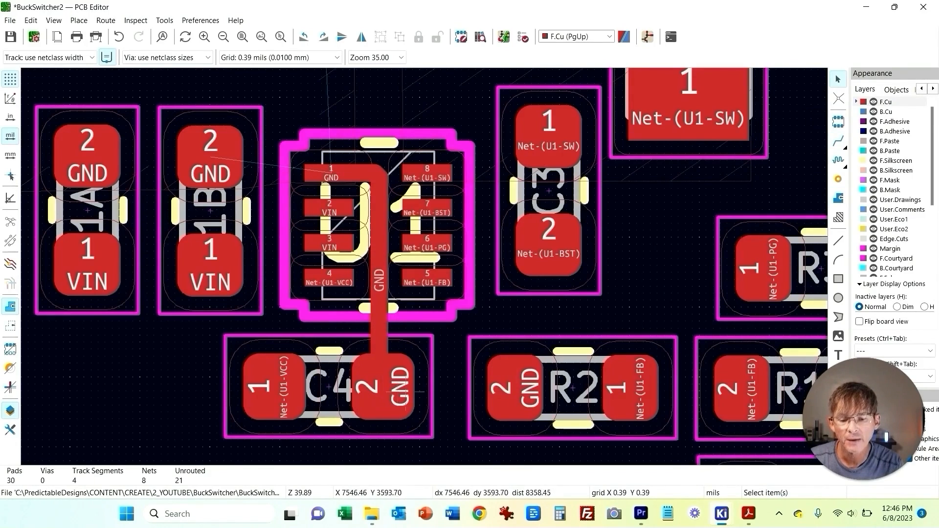
key("x")
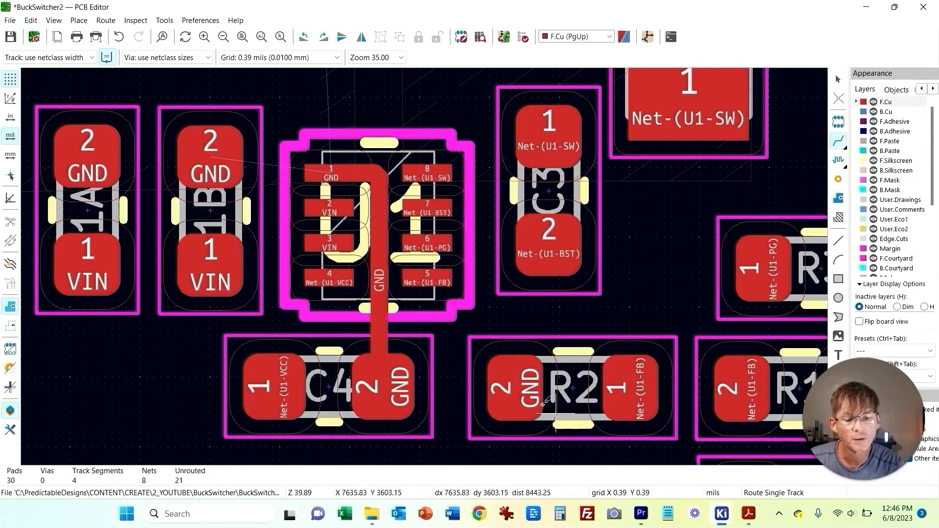
left_click(513, 386)
left_click(399, 388)
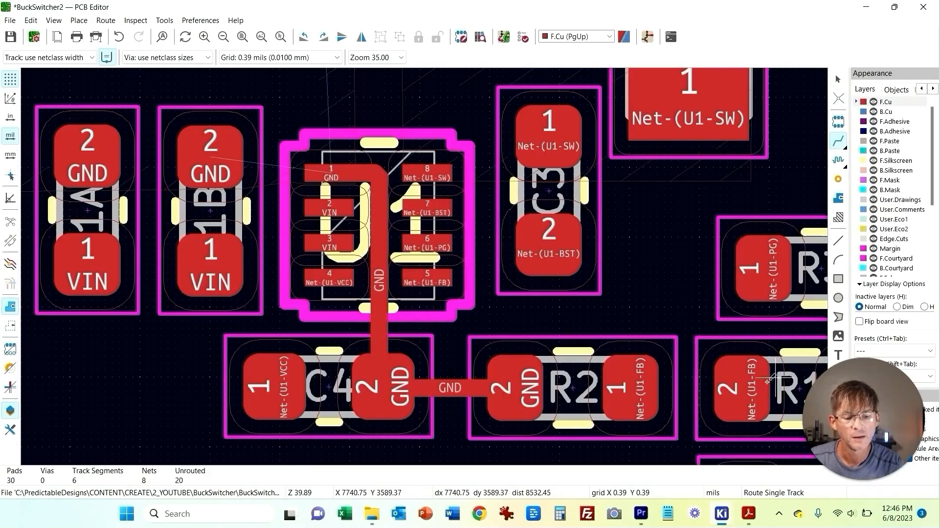
Step: Route the FB net from R1 pad 2 to R2 pad 1 and C5 pad 2, and join the 3.3VDC pads of C5 and R1
left_click(742, 386)
left_click(632, 385)
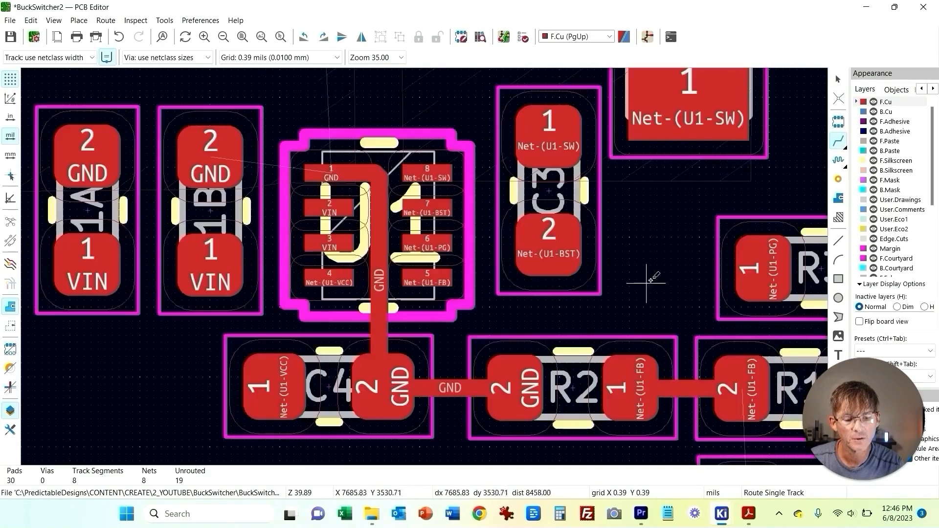
scroll(501, 218, "right", 3)
scroll(558, 251, "down", 1)
scroll(542, 299, "down", 1)
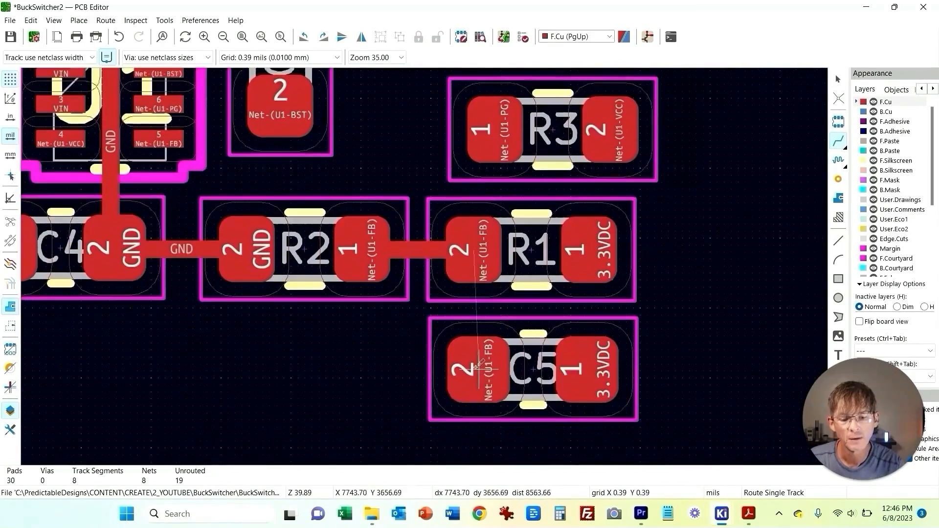
left_click(473, 249)
left_click(471, 368)
left_click(589, 362)
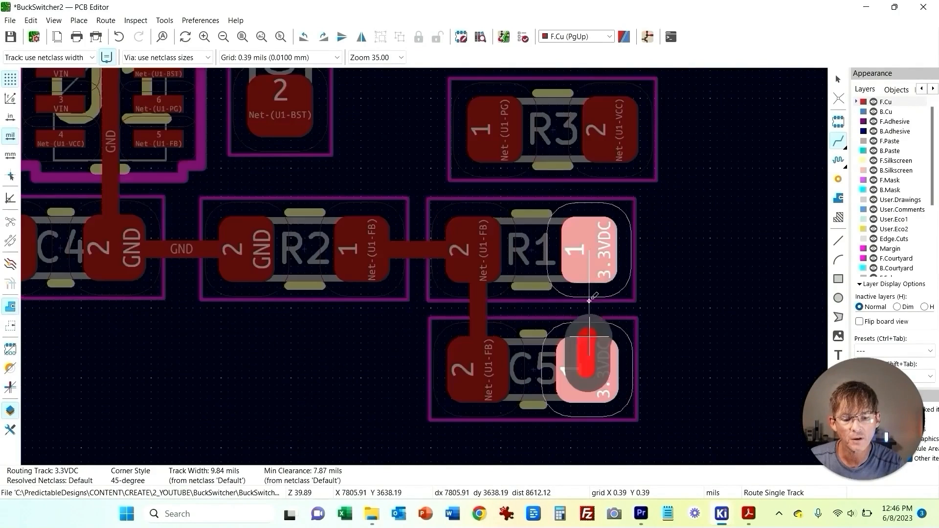
left_click(589, 259)
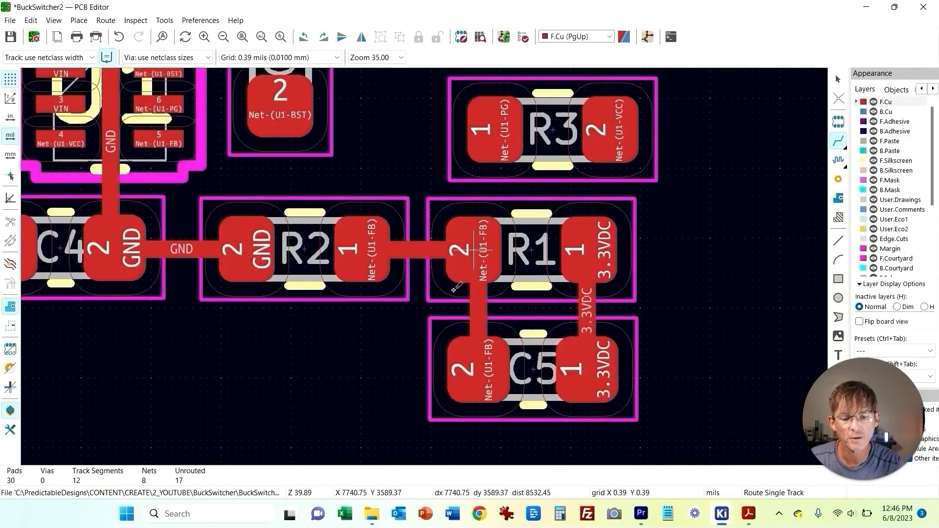
Step: Start a filled zone beside U1's VIN pin 2 on net VIN, with 10 mil clearance, 10 mil minimum width and solid pad connections
middle_click_drag(287, 354, 366, 416)
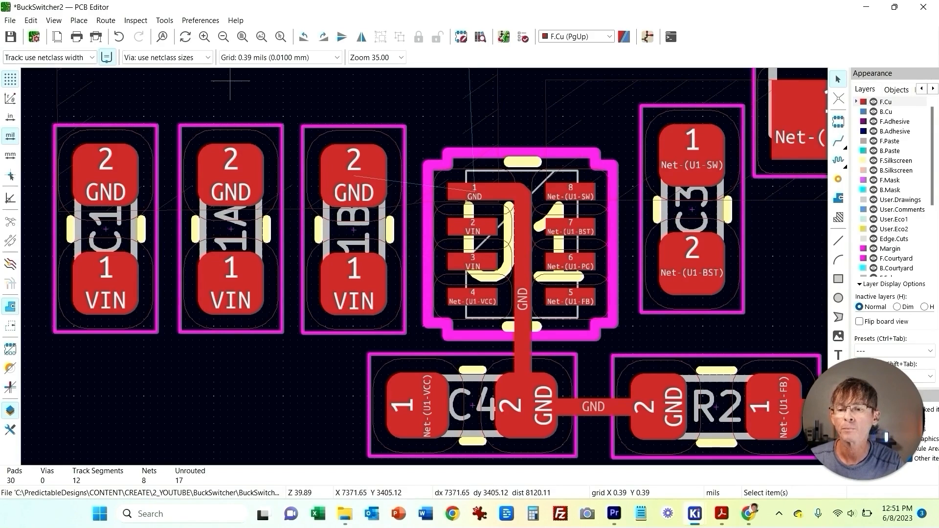
left_click(106, 20)
left_click(117, 66)
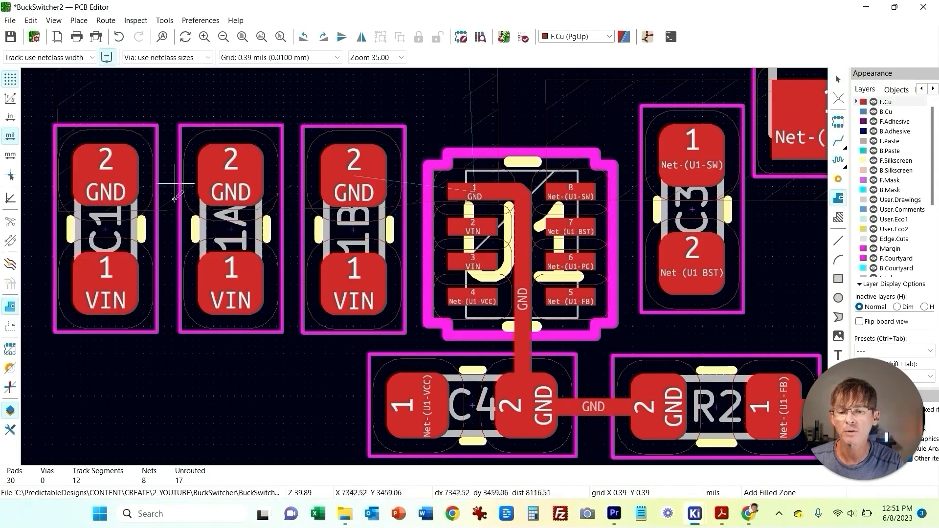
left_click(502, 216)
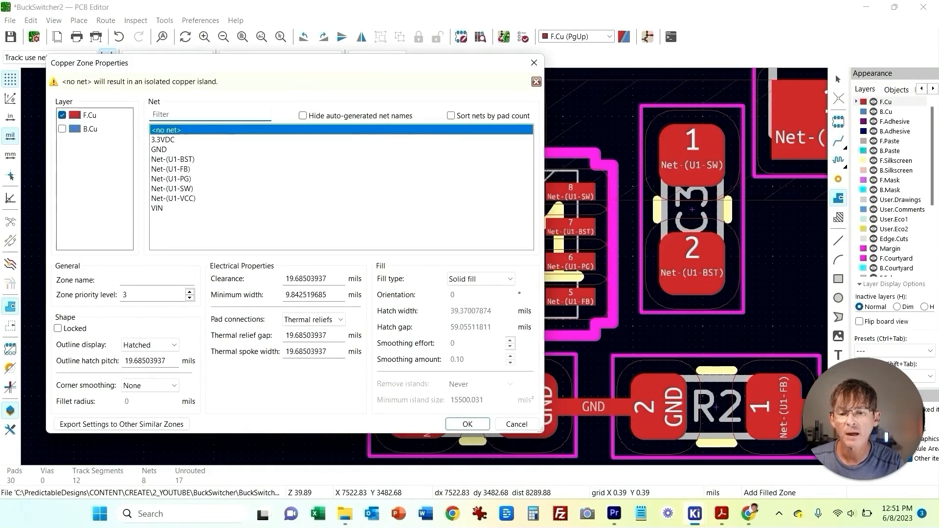
left_click(157, 208)
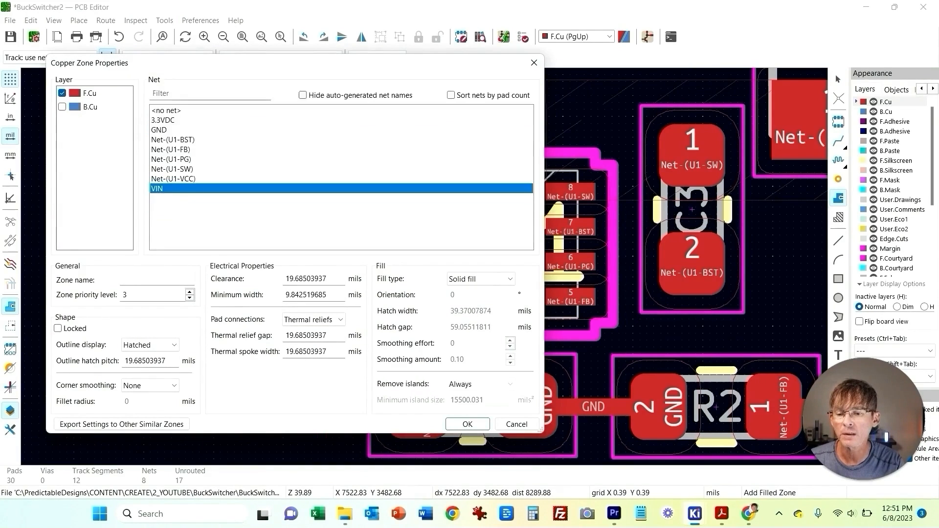
left_click(315, 278)
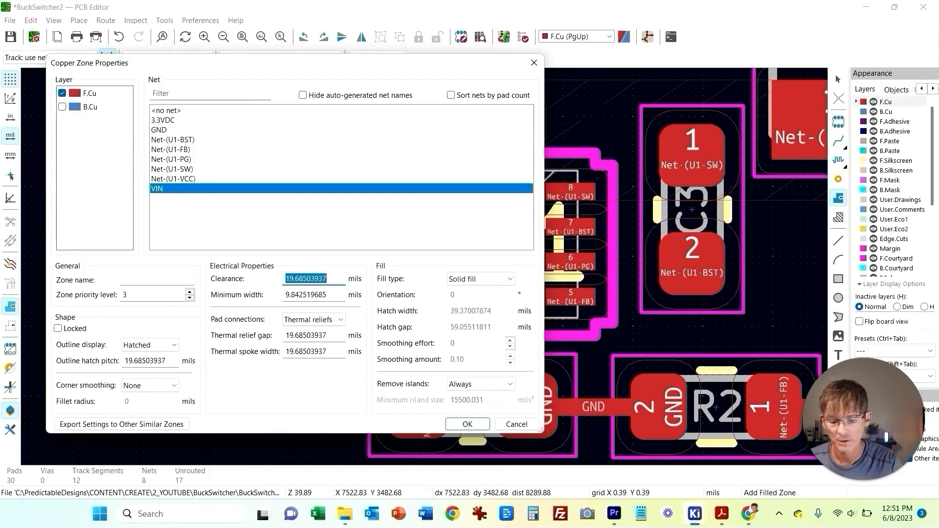
type("10")
key("Tab")
type("10")
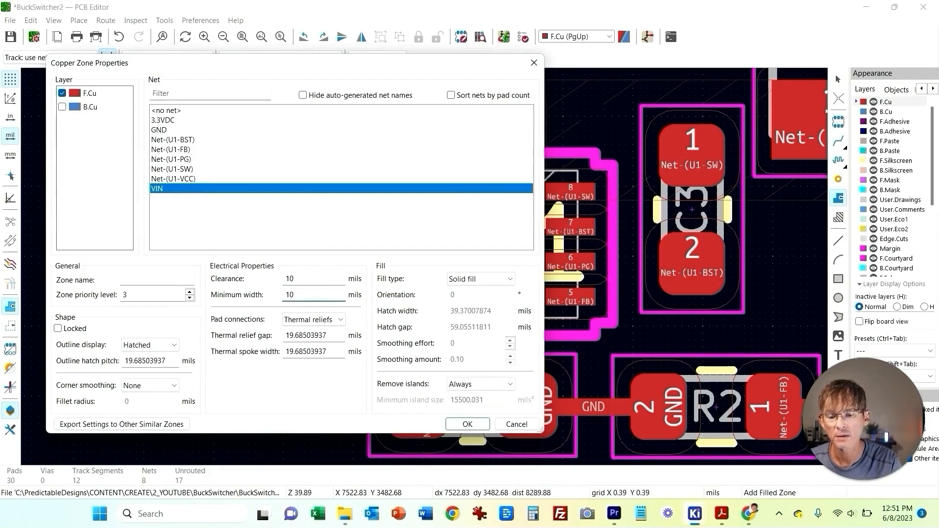
left_click(313, 319)
left_click(308, 330)
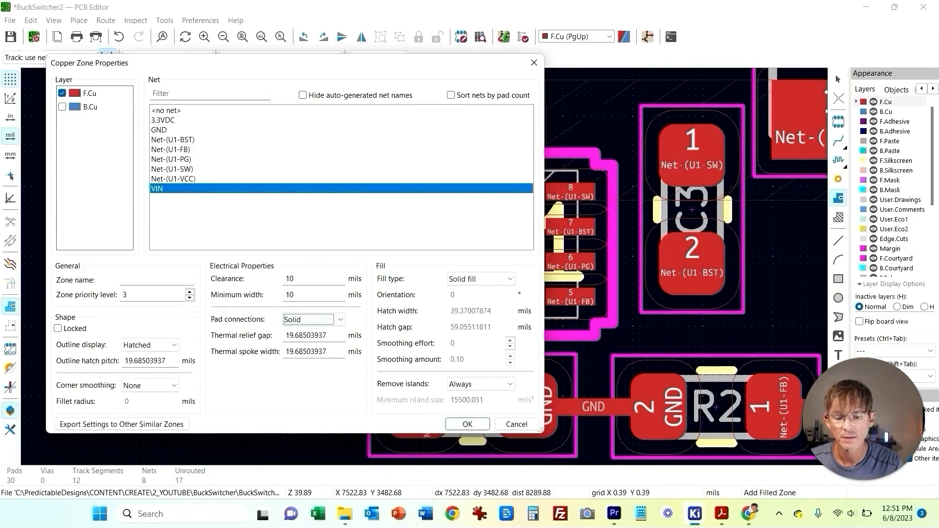
left_click(467, 424)
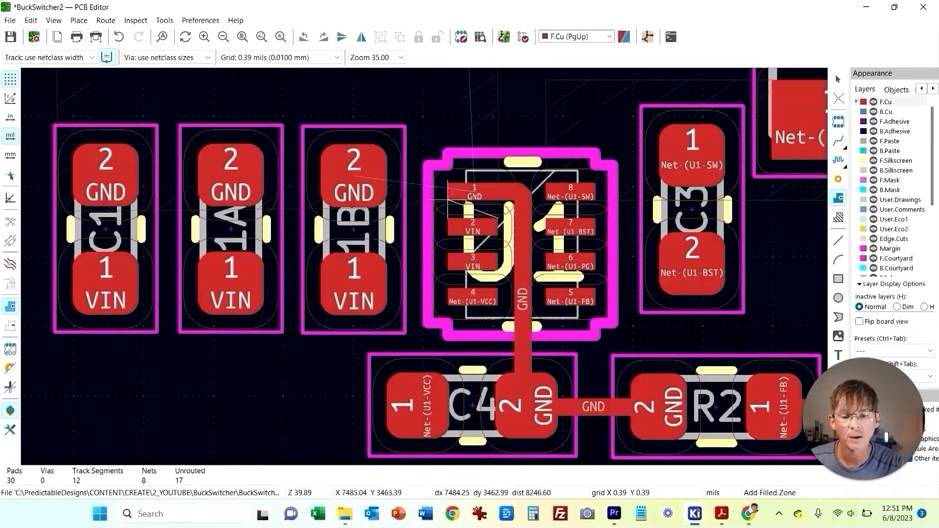
Step: Outline the VIN zone around U1 pins 2 and 3 and the VIN pads of the three input capacitors, and close the outline
left_click(445, 218)
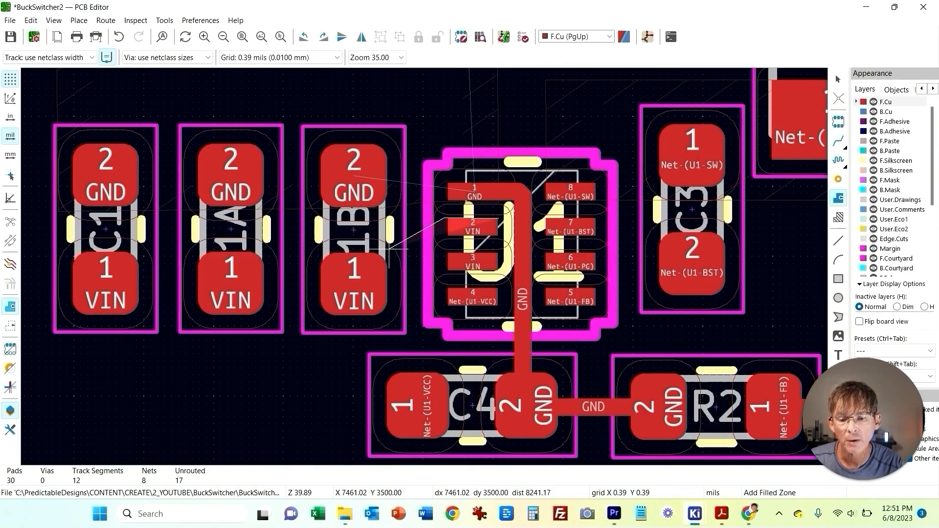
left_click(418, 218)
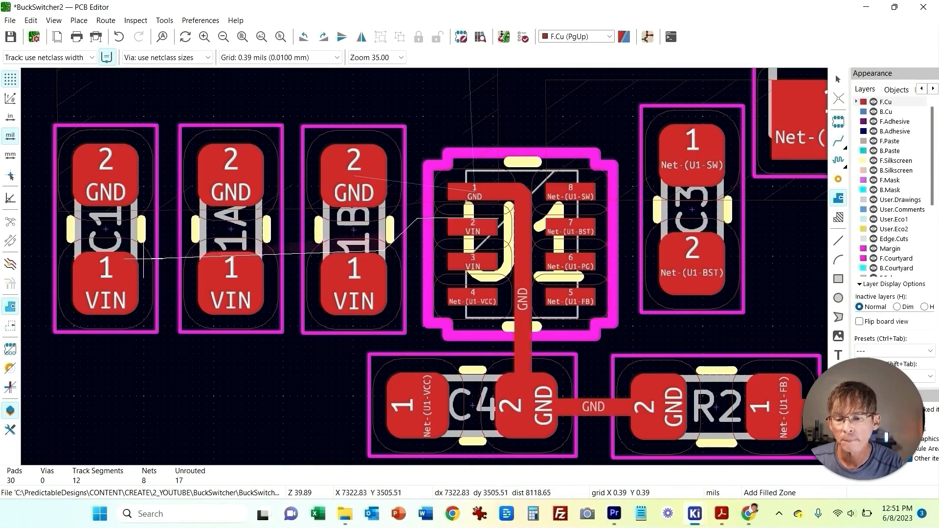
left_click(65, 250)
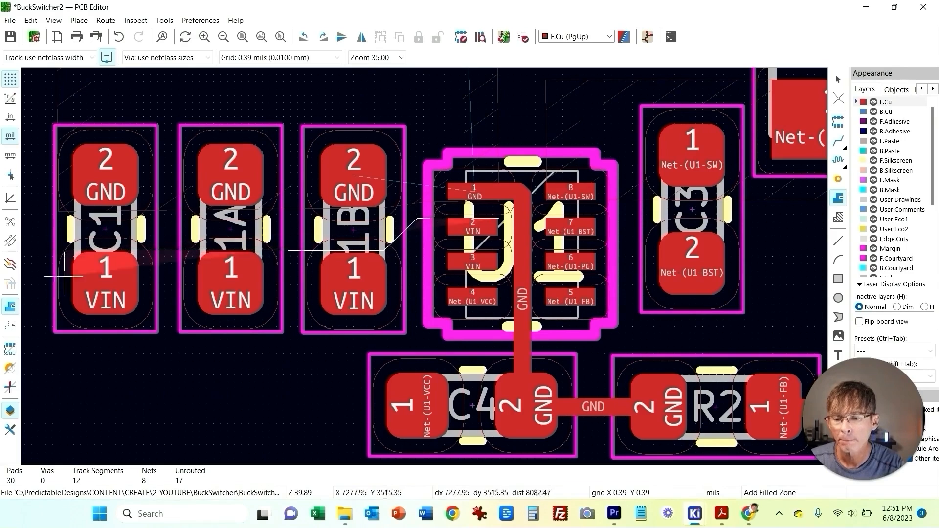
left_click(64, 326)
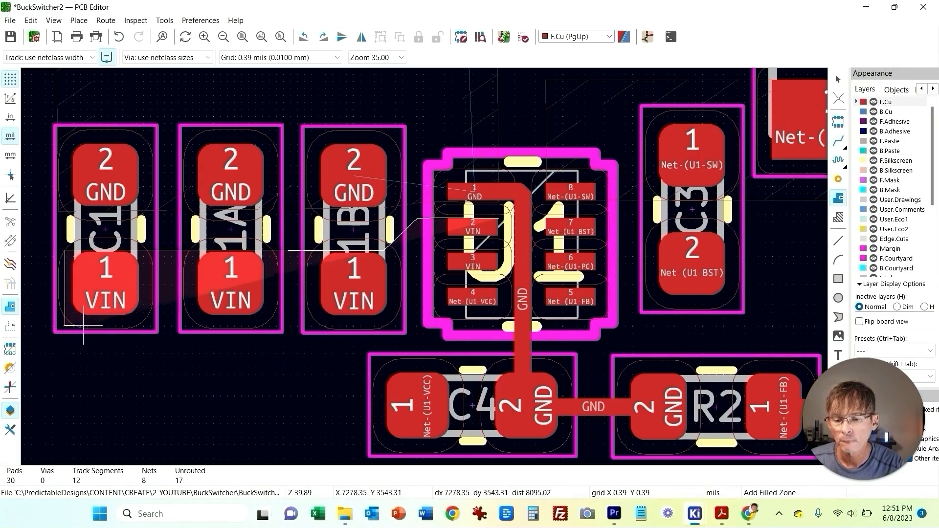
left_click(407, 327)
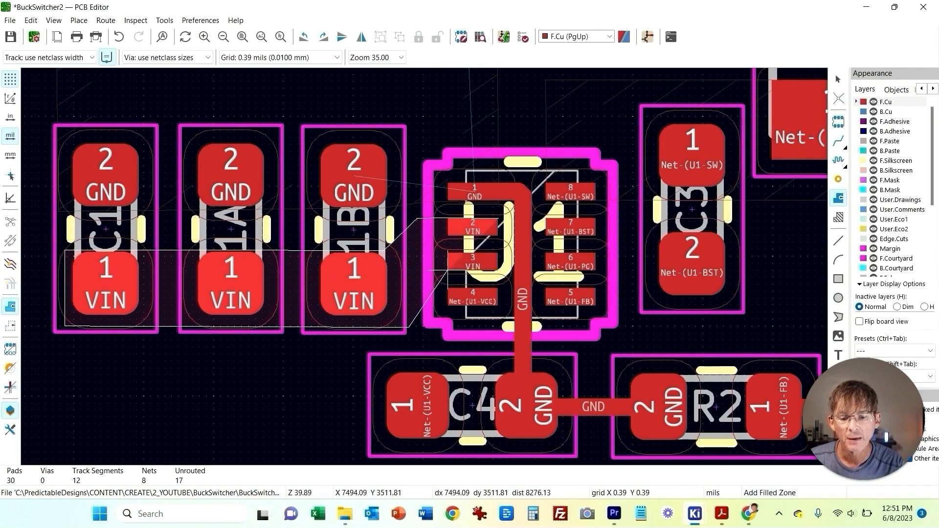
left_click(448, 270)
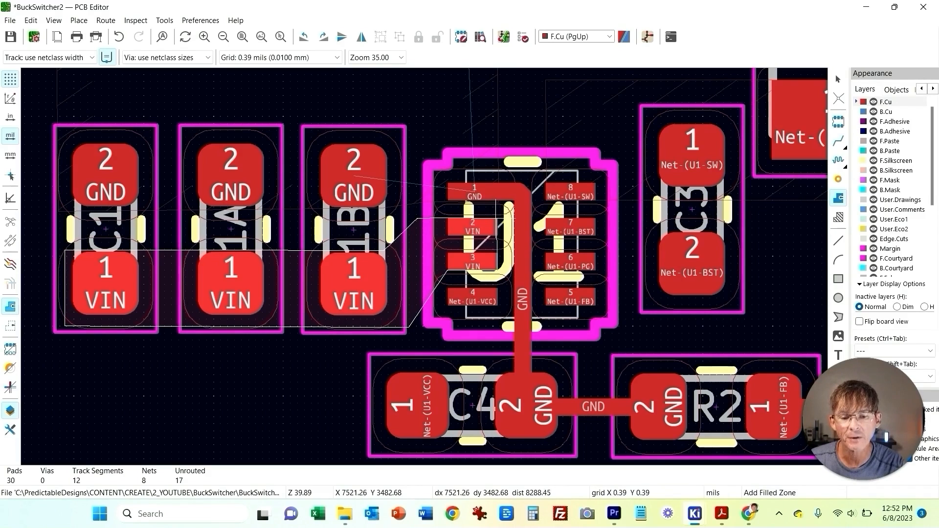
right_click(496, 217)
left_click(514, 249)
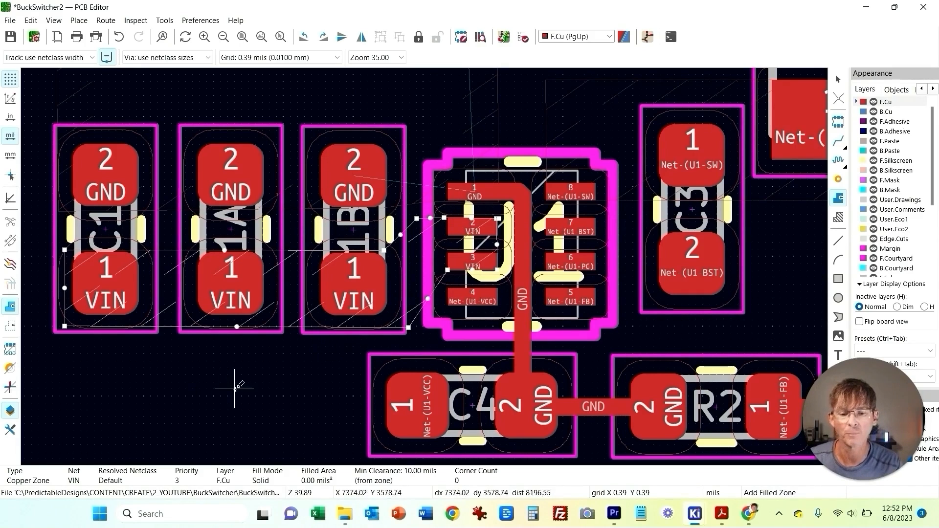
key("Escape")
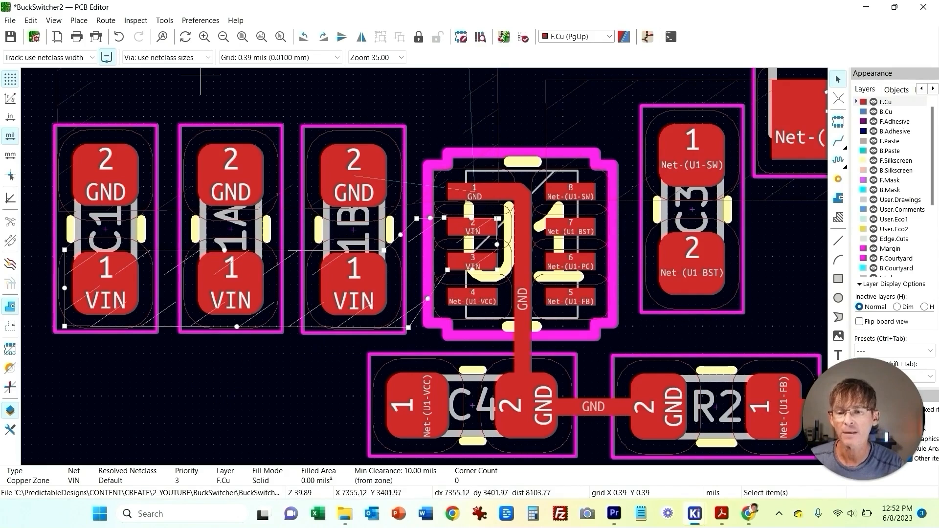
Step: Fill all copper zones on the board
right_click(171, 313)
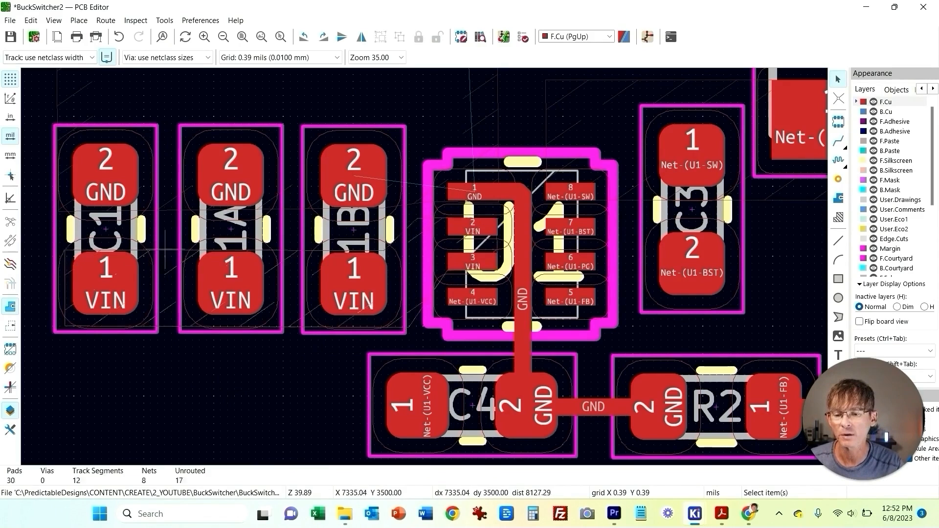
mouse_move(206, 289)
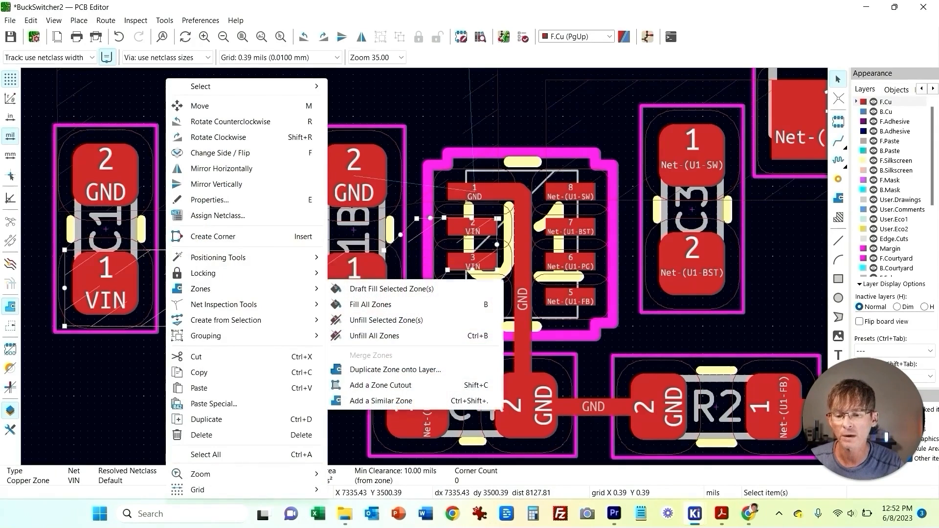
left_click(370, 305)
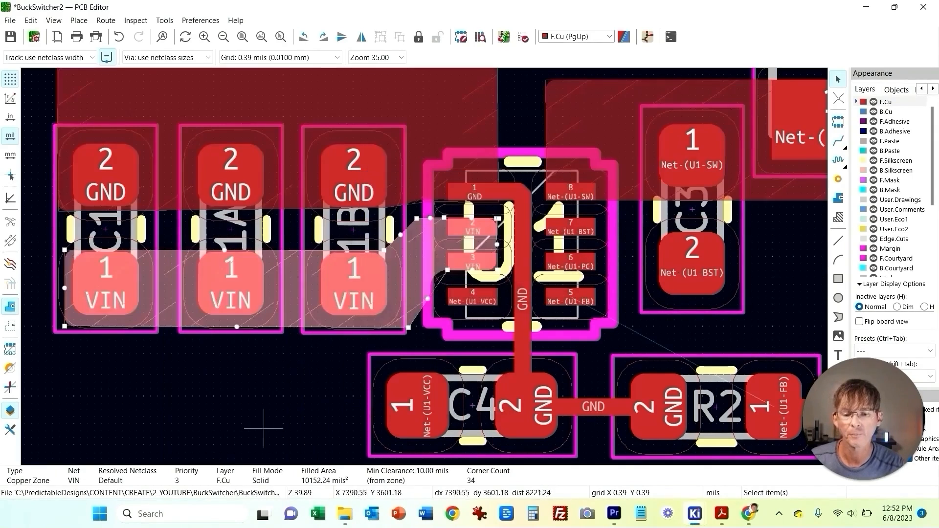
Step: Move C3 slightly up so that its BST pad sits closer to level with U1 pin 7
scroll(426, 266, "down", 3)
scroll(327, 348, "up", 2)
middle_click_drag(327, 347, 246, 355)
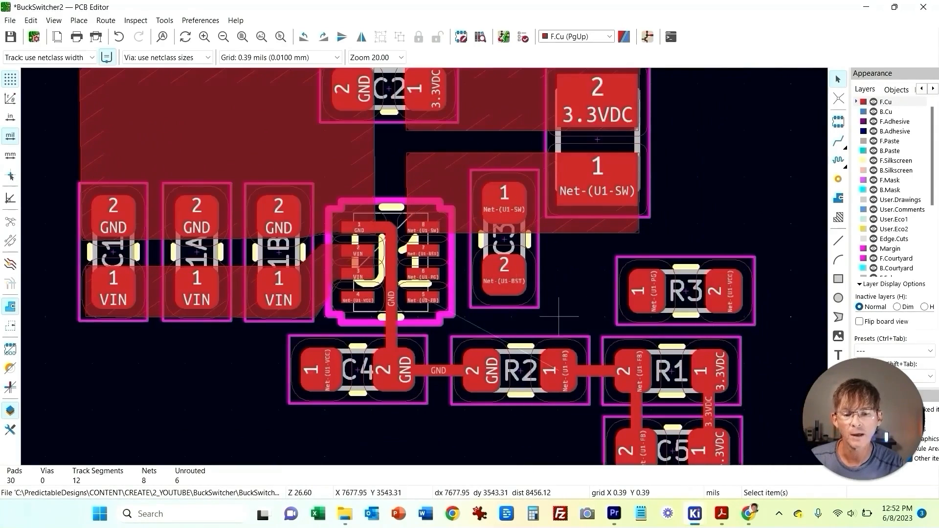
middle_click_drag(782, 140, 834, 182)
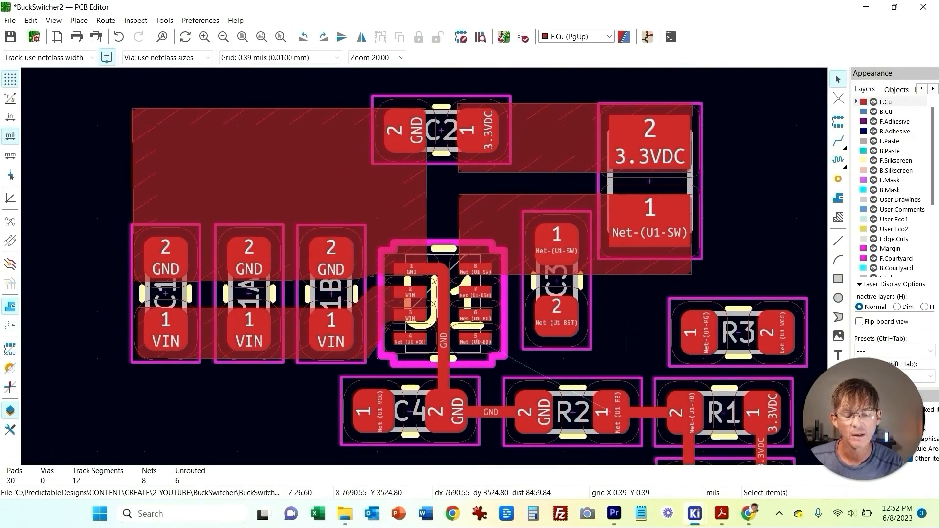
middle_click_drag(626, 336, 589, 280)
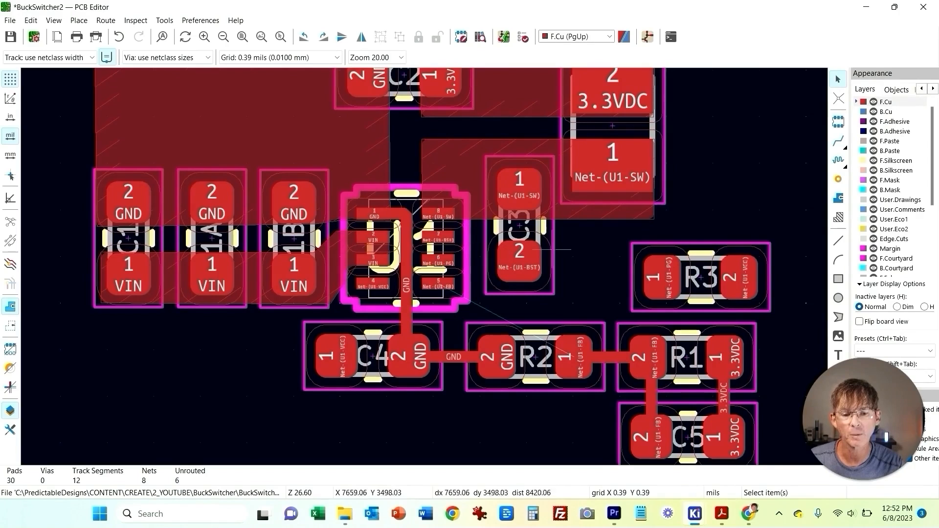
scroll(477, 250, "up", 2)
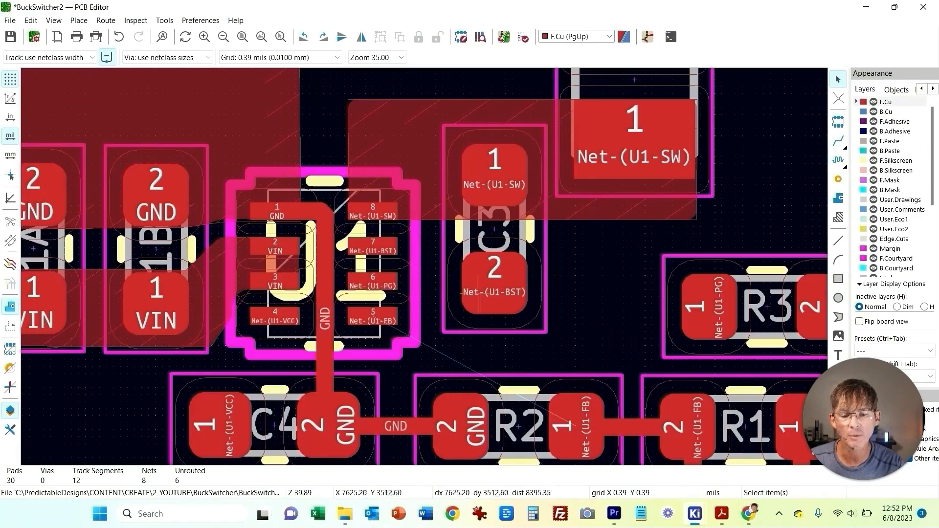
left_click(535, 335)
key("m")
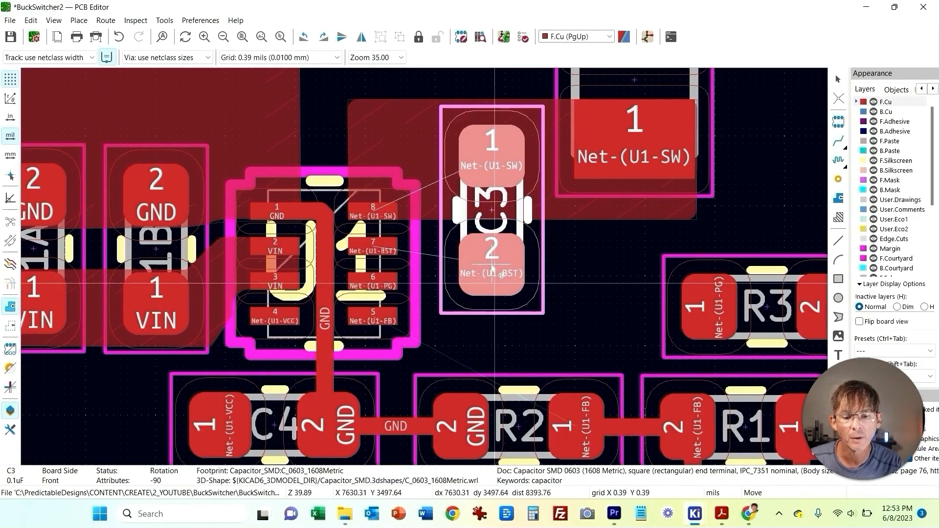
left_click(501, 276)
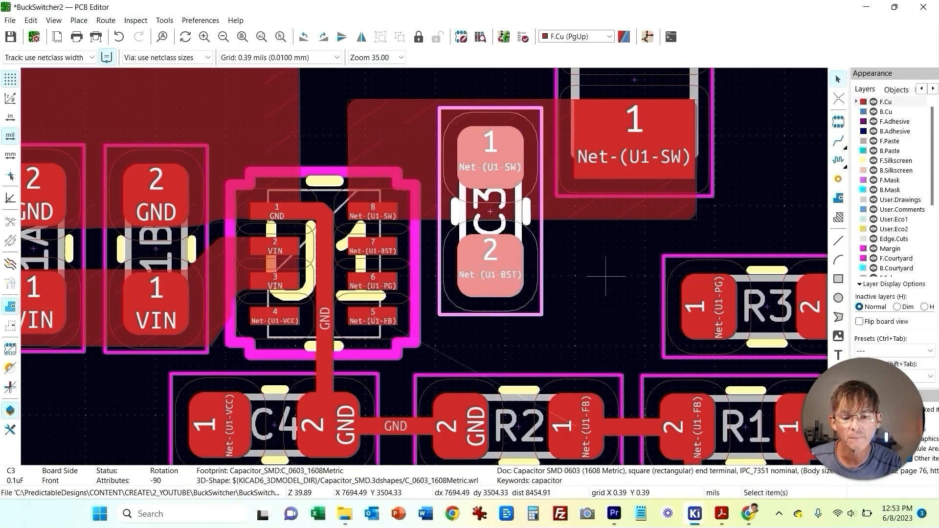
left_click(558, 296)
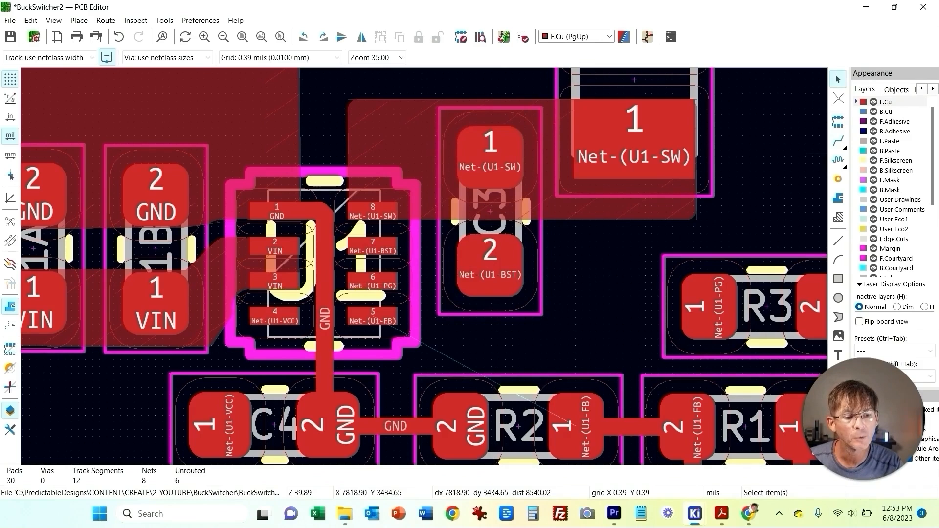
Step: Route the BST track from U1 pin 7 to C3 pad 2
left_click(838, 141)
left_click(373, 247)
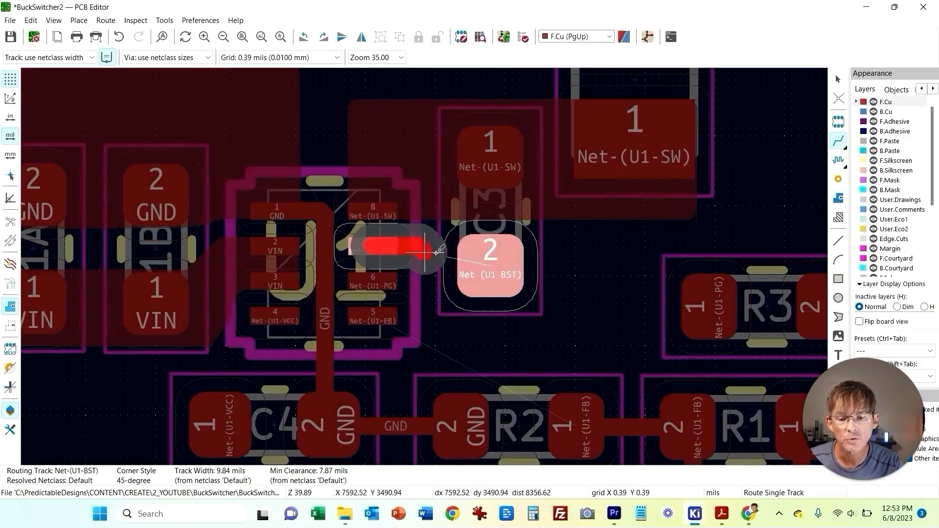
left_click(486, 255)
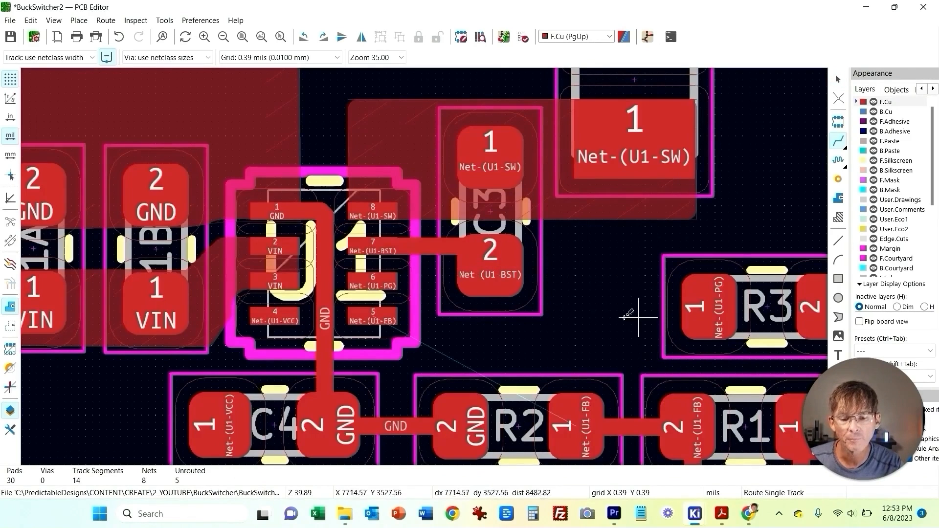
Step: Route the FB track from R2 pad 1 around R2's upper side to U1 pin 5
middle_click_drag(551, 324, 571, 292)
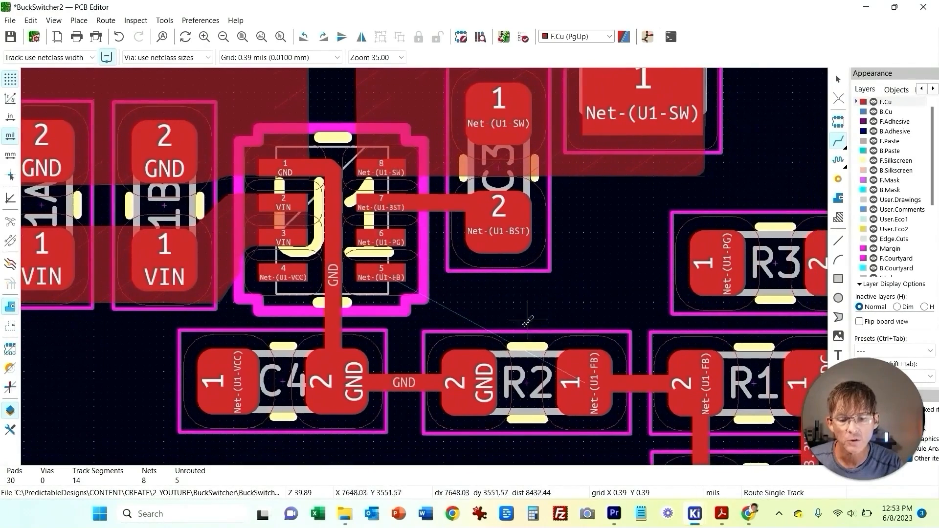
left_click(594, 382)
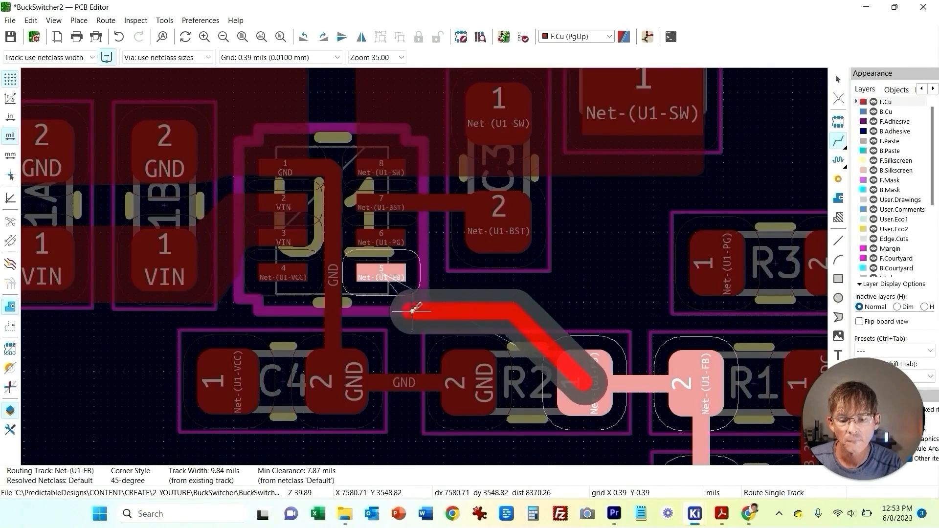
left_click(425, 322)
left_click(382, 272)
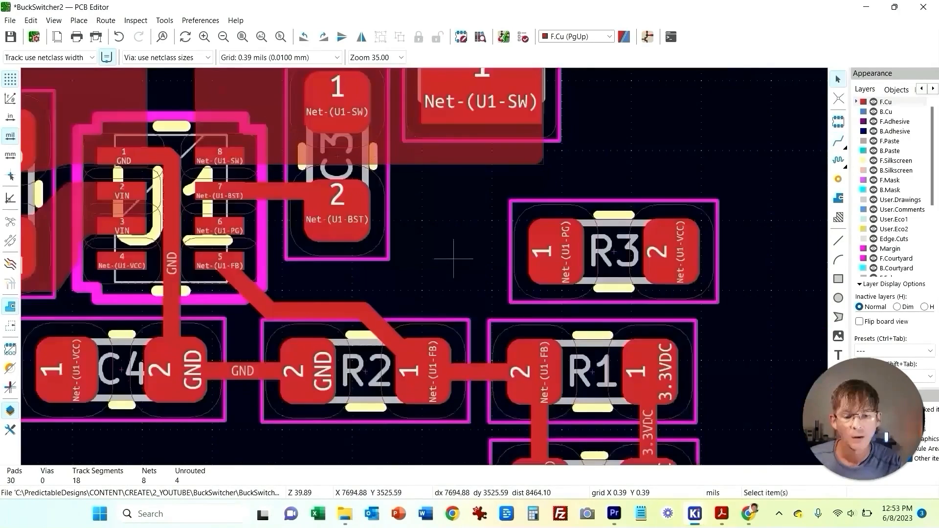
Step: Route the PG track from U1 pin 6 to R3 pad 1, passing below C3
middle_click_drag(453, 260, 562, 313)
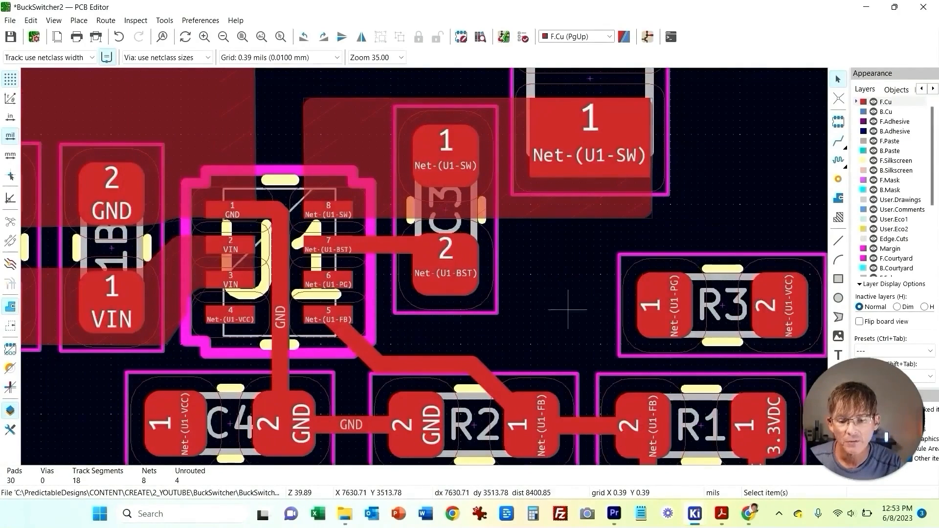
key("x")
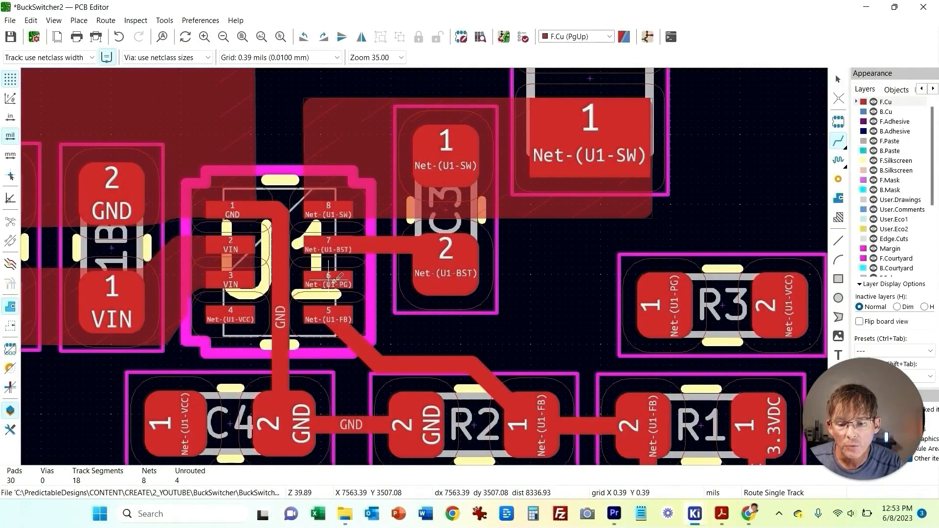
left_click(334, 281)
left_click(653, 327)
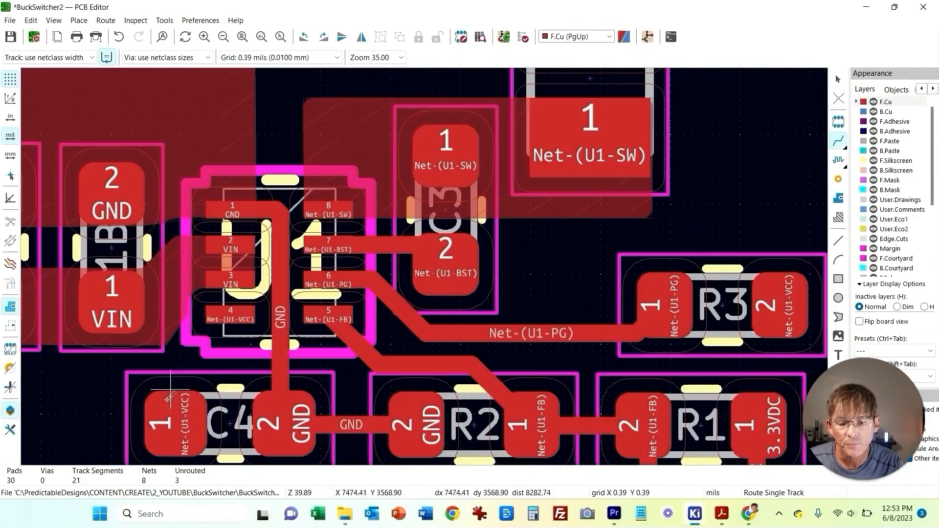
scroll(495, 192, "down", 3)
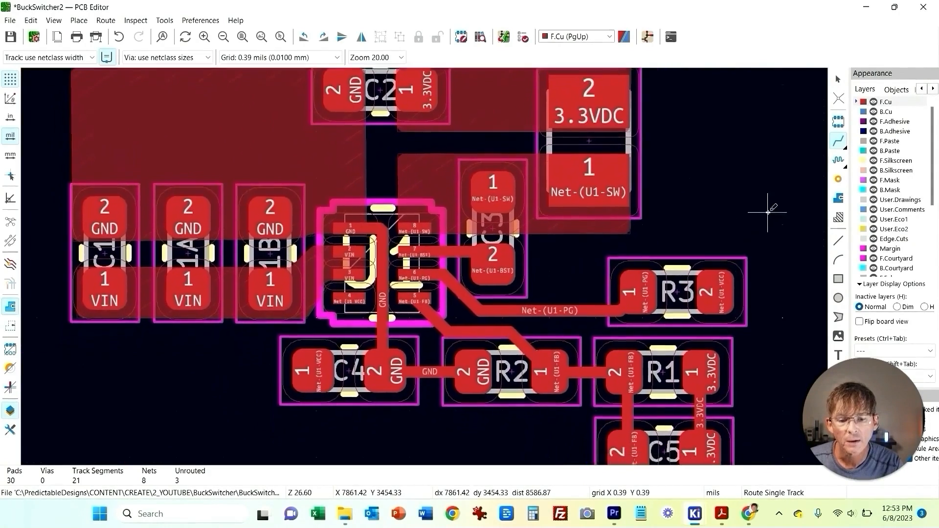
Step: Route the 3.3VDC track from the inductor's pad 2 around the outer side of R3 to R1 pad 1
scroll(767, 213, "down", 1)
middle_click_drag(341, 266, 566, 236)
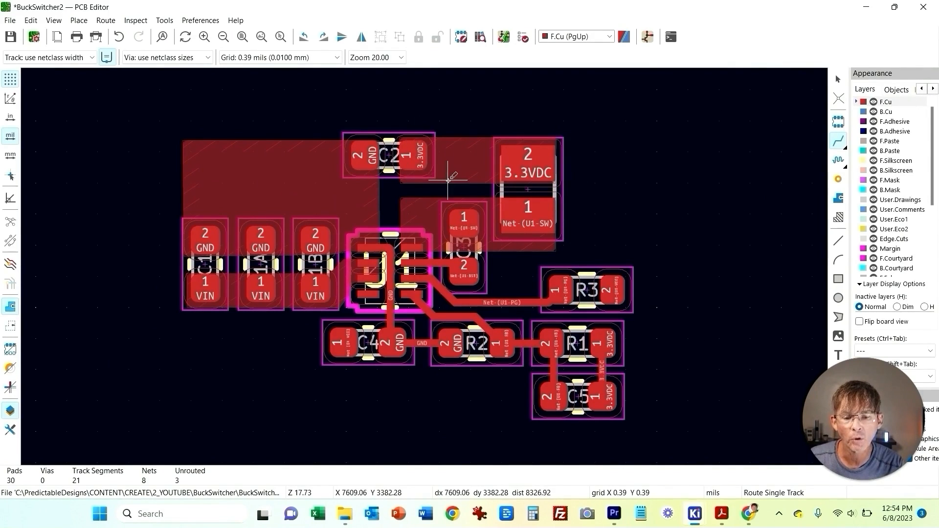
left_click(529, 160)
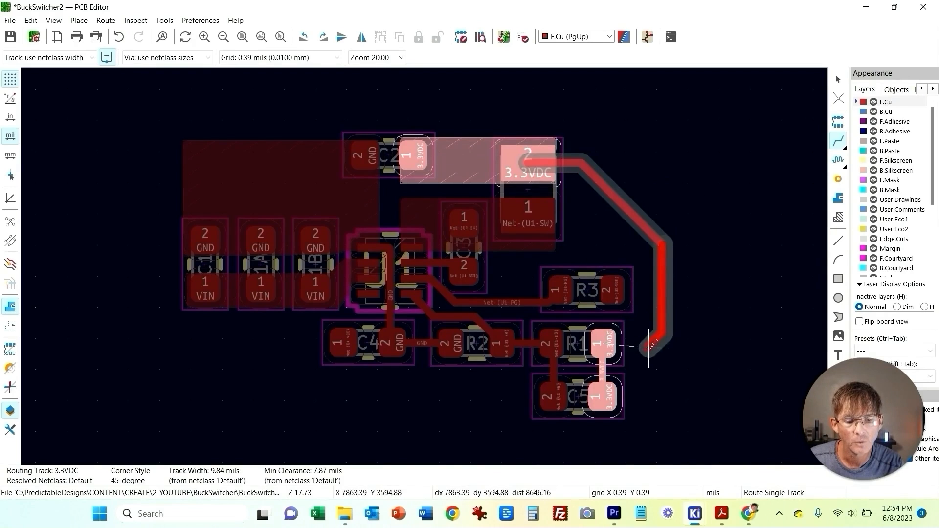
left_click(609, 345)
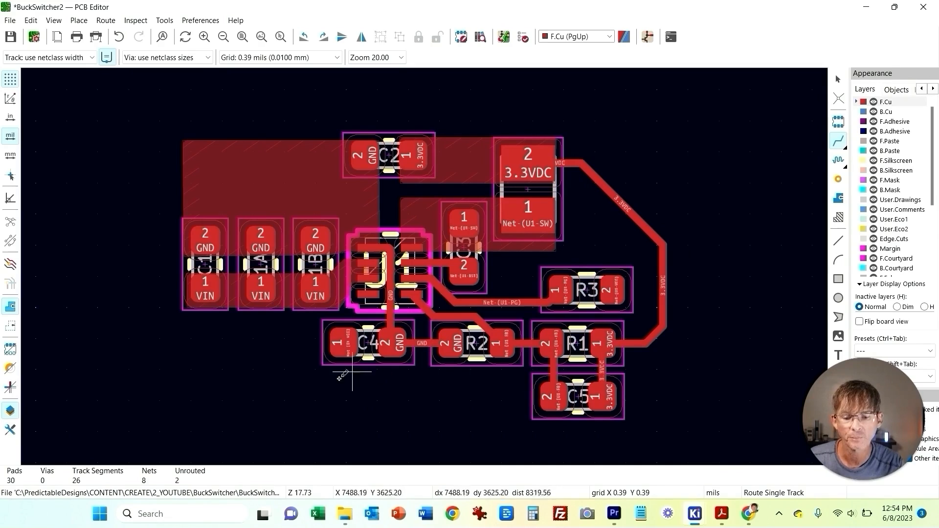
Step: Route the VCC track from U1 pin 4 to C4 pad 1
scroll(305, 337, "up", 2)
middle_click_drag(305, 337, 257, 277)
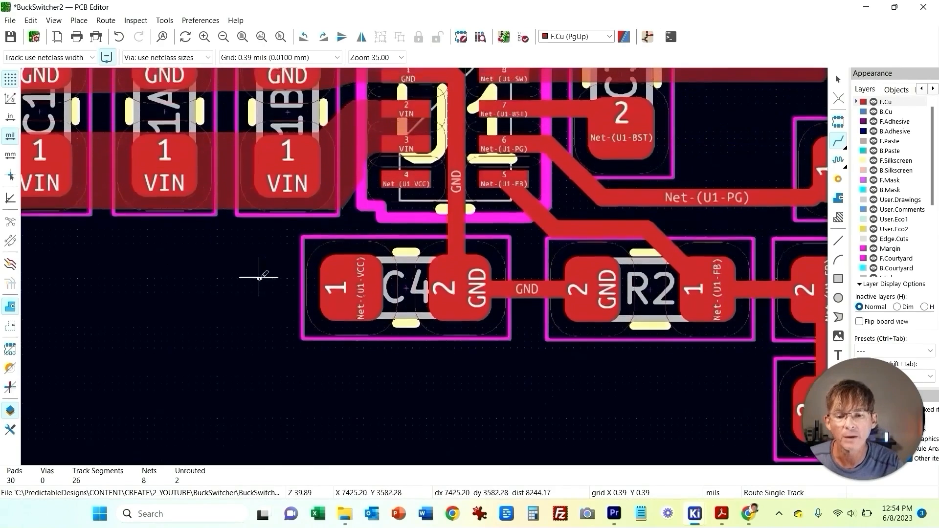
left_click(406, 179)
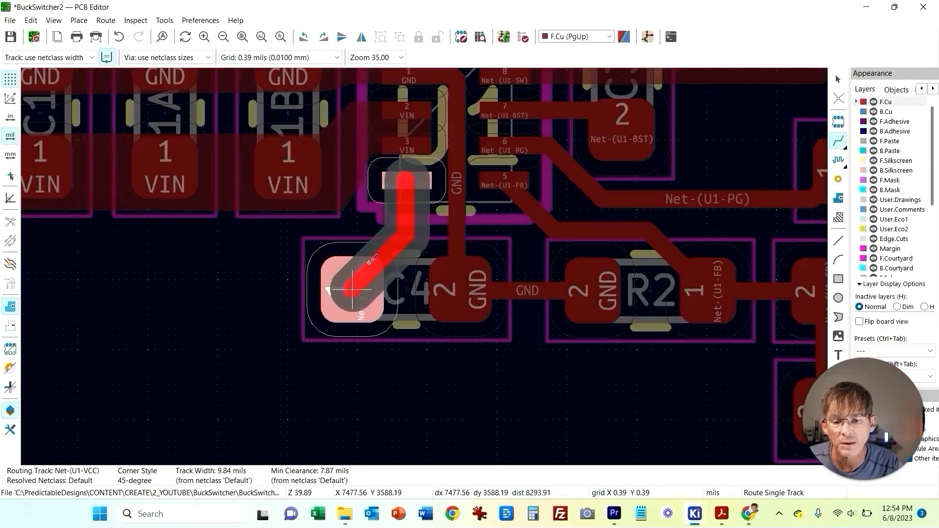
left_click(370, 280)
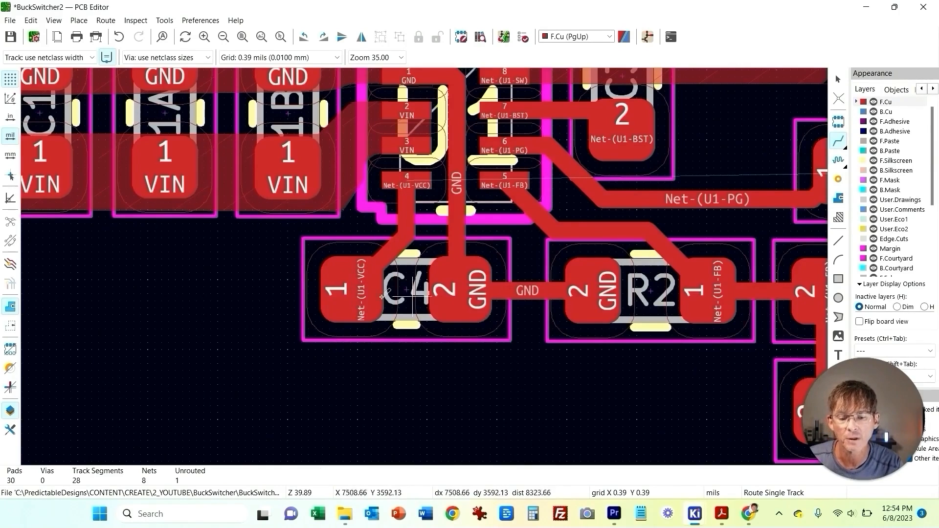
scroll(287, 355, "down", 2)
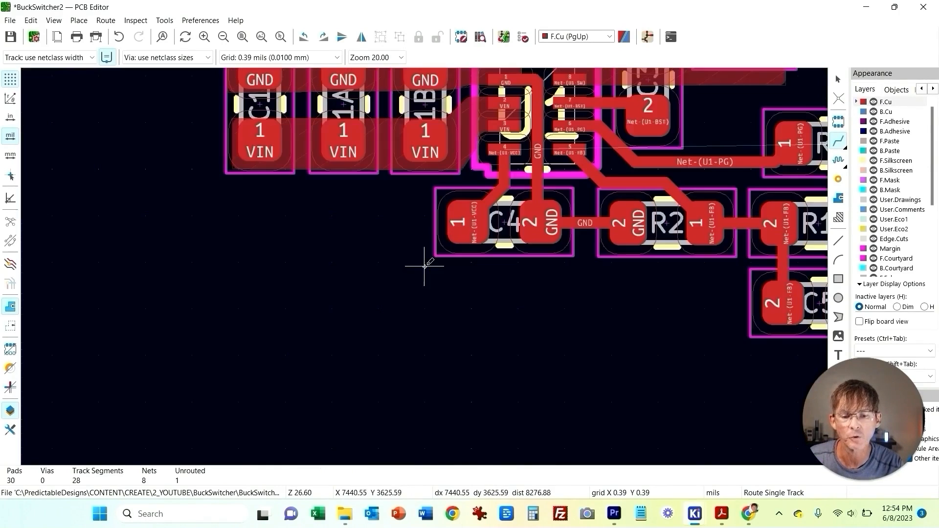
middle_click_drag(427, 230, 276, 342)
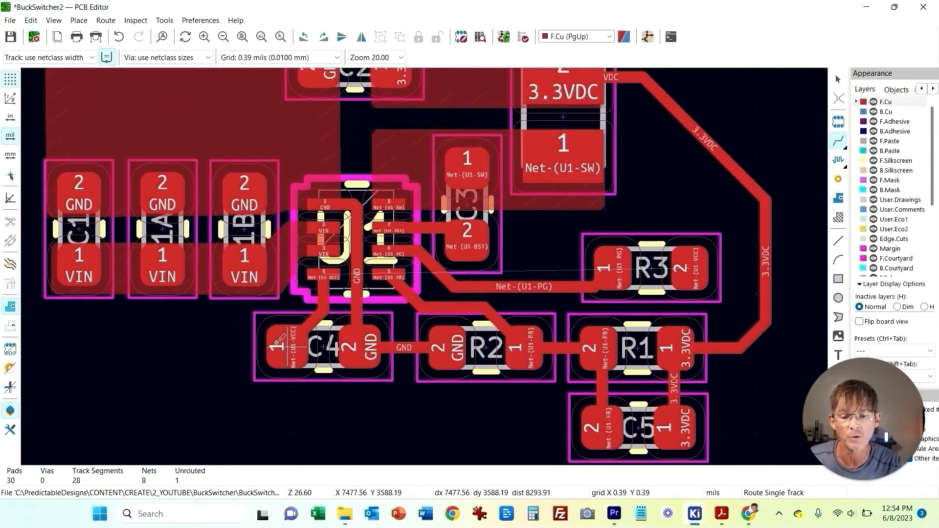